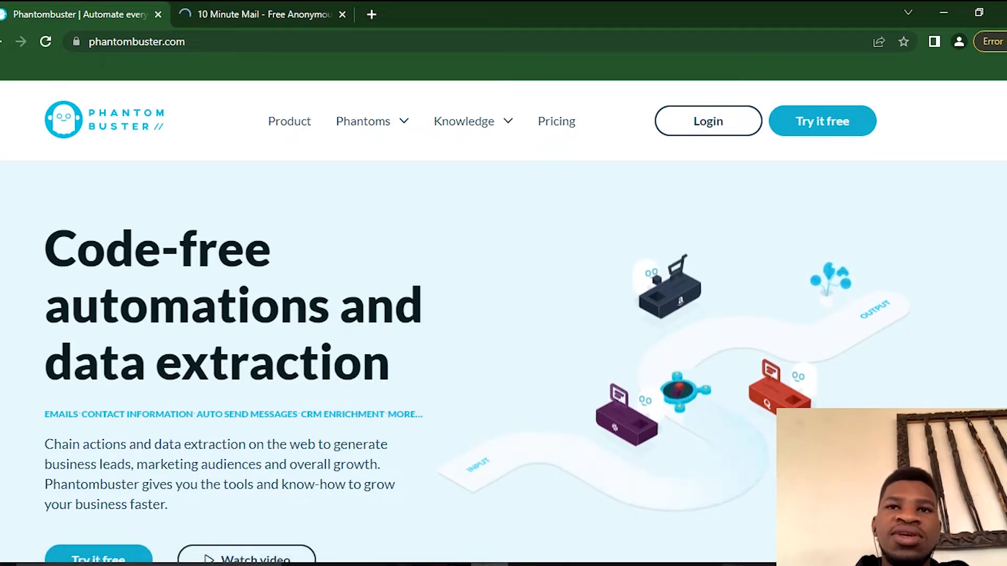
Open the Phantombuster free-trial sign-up form from the homepage
scroll(503, 298, down, 2)
scroll(503, 298, up, 2)
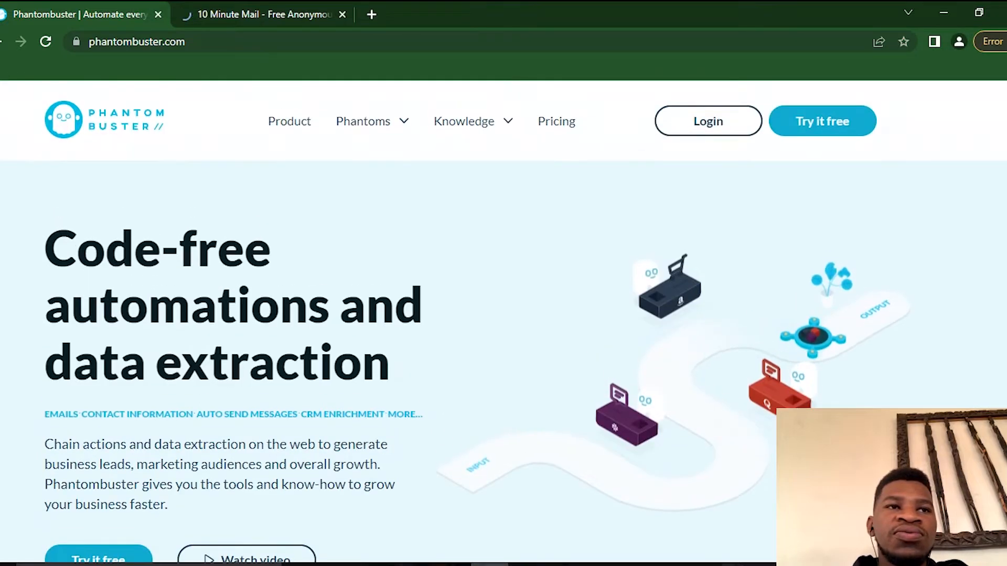
scroll(503, 298, down, 8)
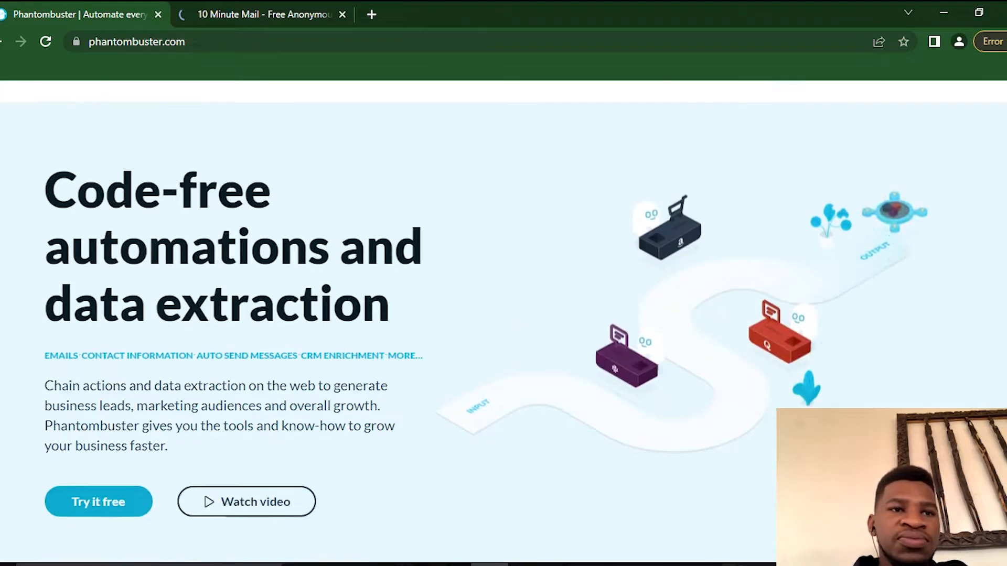
scroll(503, 298, down, 5)
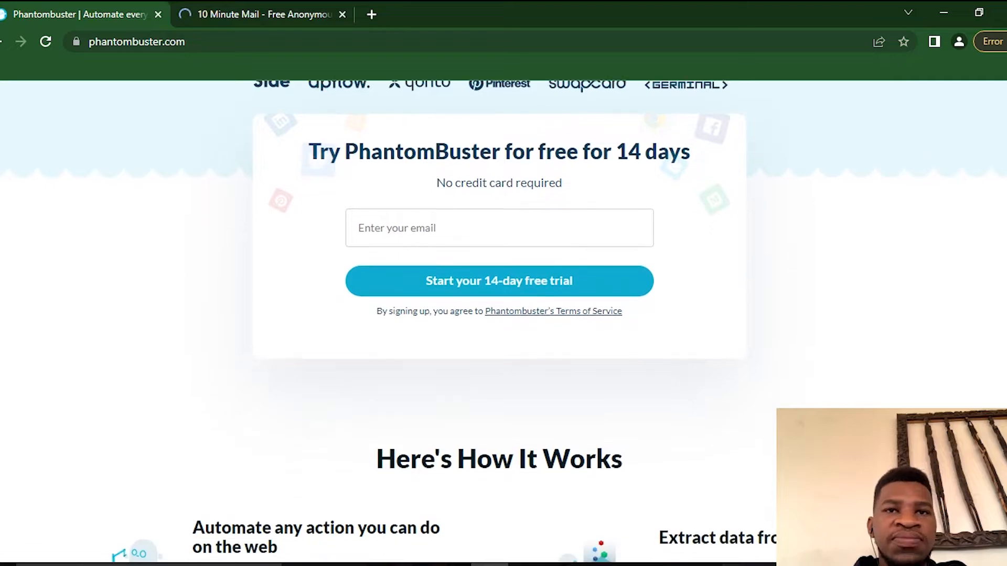
scroll(504, 298, up, 6)
scroll(504, 298, up, 8)
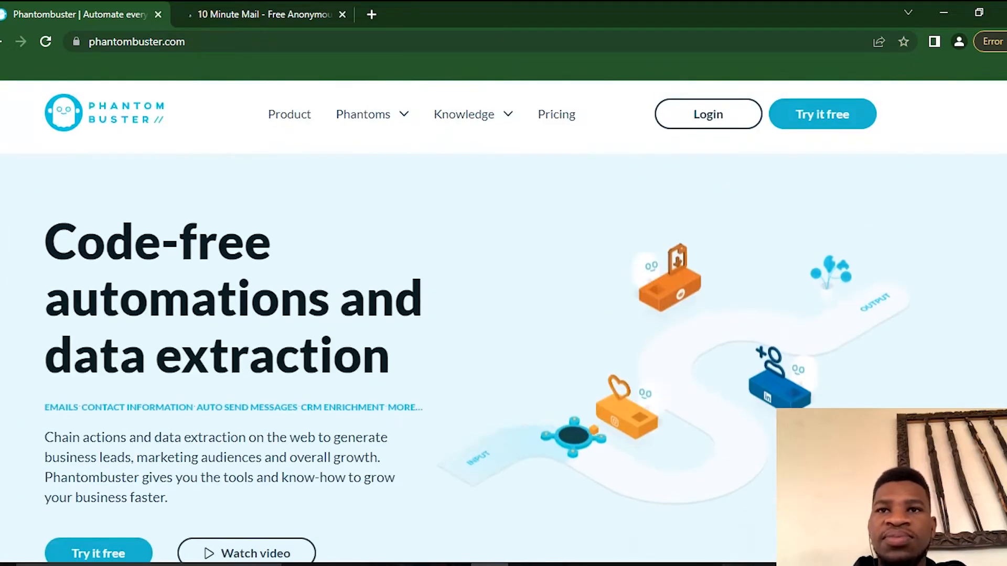
click(822, 121)
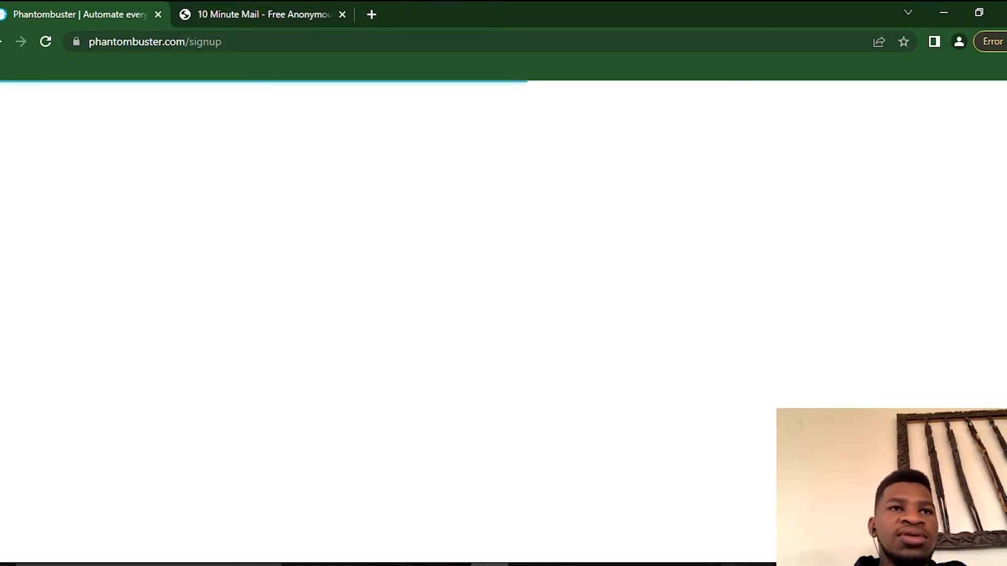
Fill in the sign-up form with the temporary email address from 10 Minute Mail and the account password, and continue to the second page
click(262, 13)
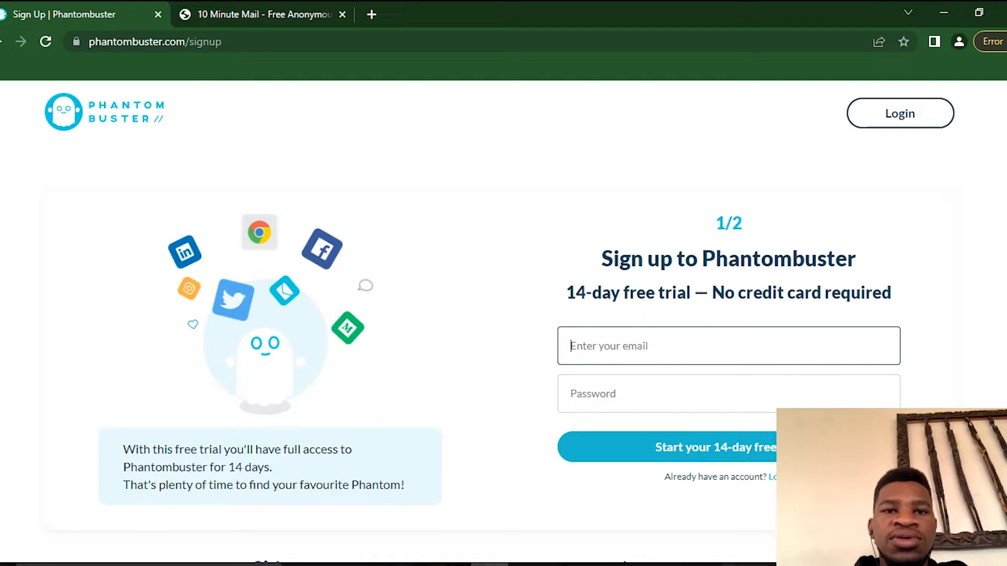
key(ctrl+v)
click(593, 393)
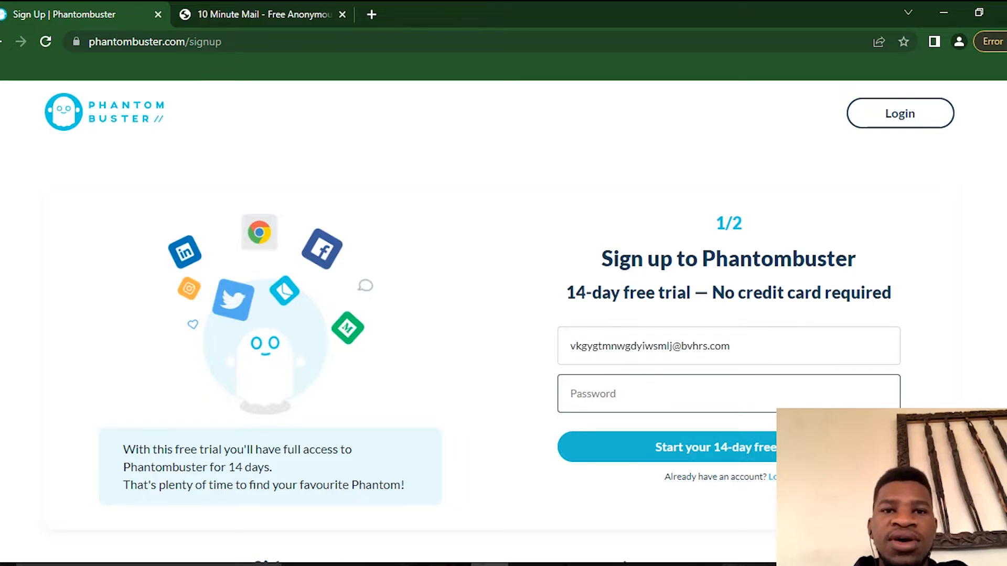
text(•••••)
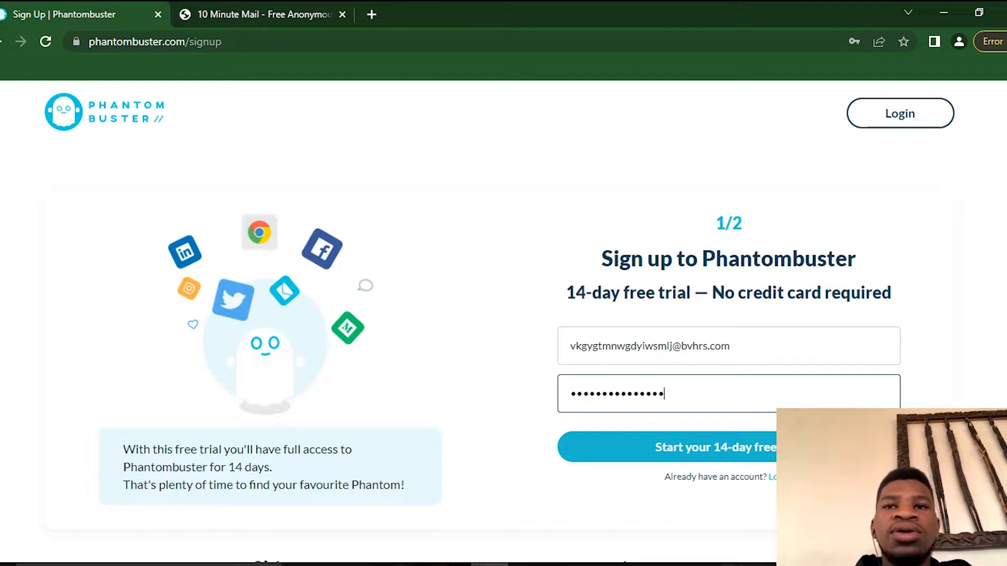
scroll(666, 428, down, 1)
click(667, 428)
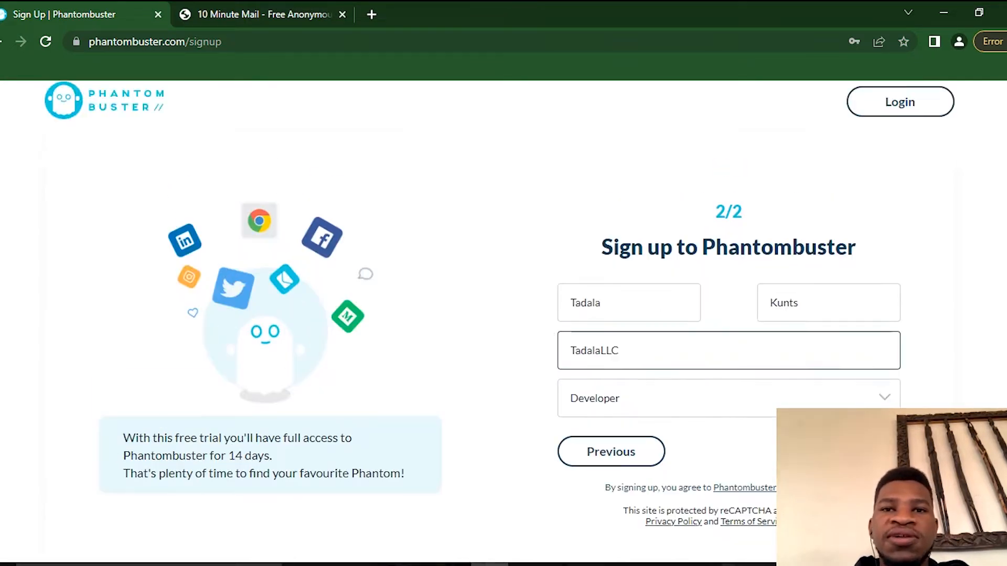
Submit the second sign-up page with the name, company and Developer role, and save the login in the browser
scroll(499, 311, down, 1)
click(847, 404)
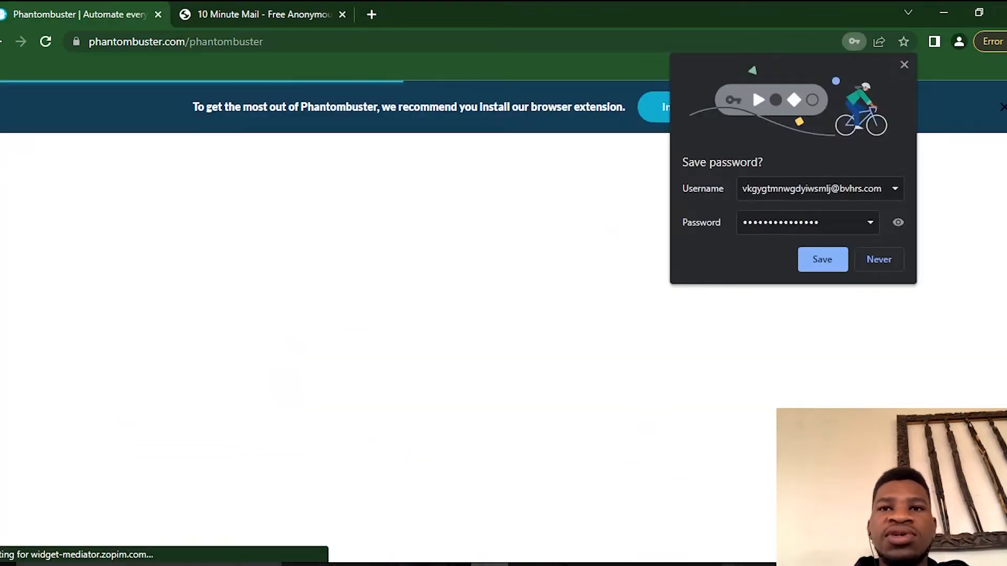
click(822, 259)
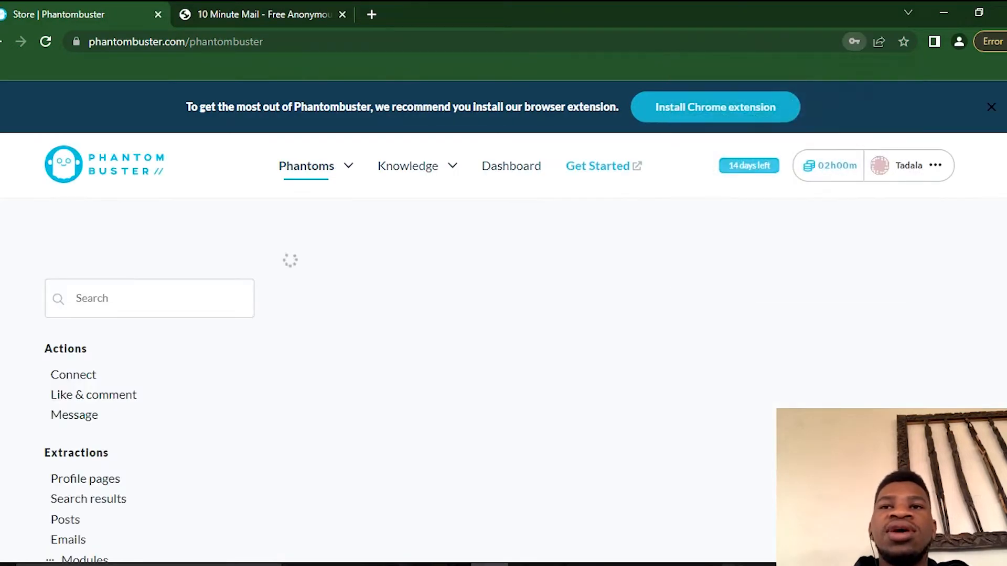
Open the Chrome Web Store page for the recommended Phantombuster browser extension
scroll(616, 388, down, 1)
scroll(616, 387, up, 1)
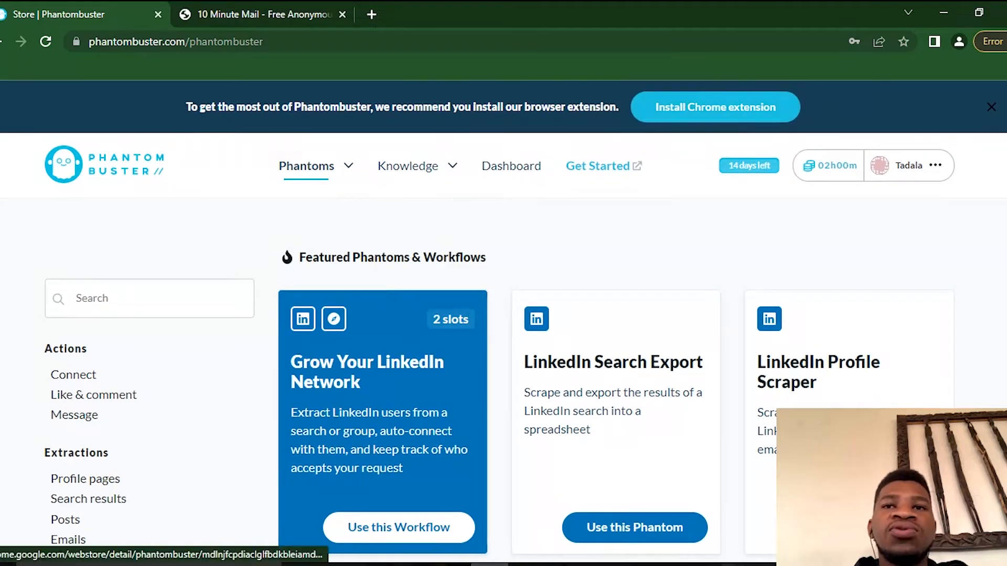
click(714, 107)
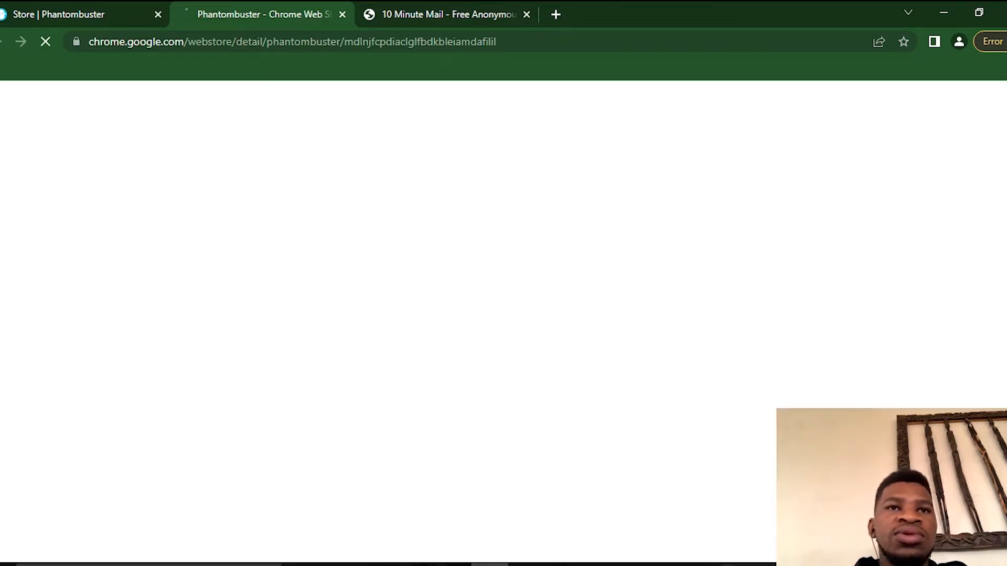
Open the Phantombuster activation message in the 10 Minute Mail inbox and verify the email address
key(ctrl+shift+Tab)
key(ctrl+shift+Tab)
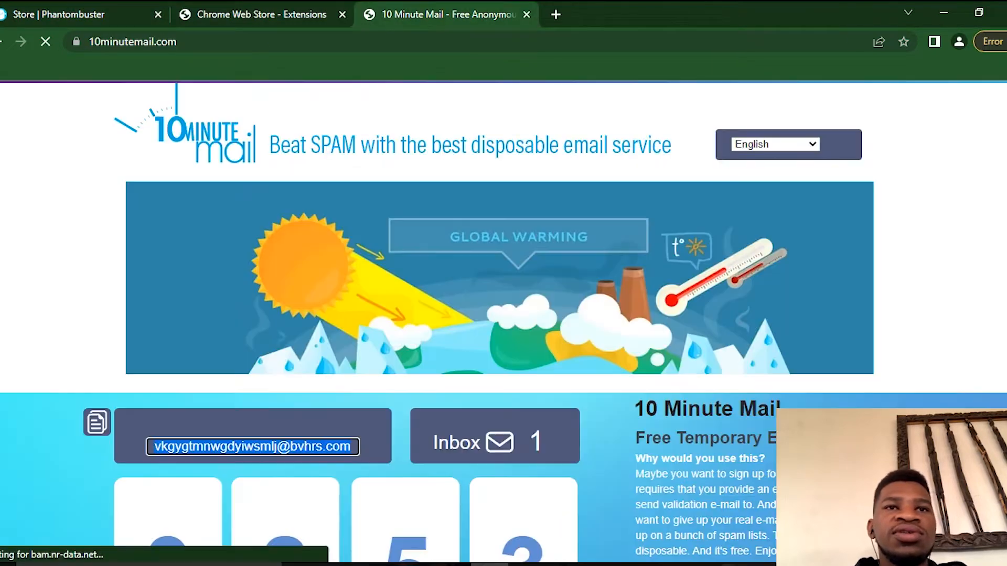
scroll(503, 314, down, 5)
scroll(435, 315, down, 2)
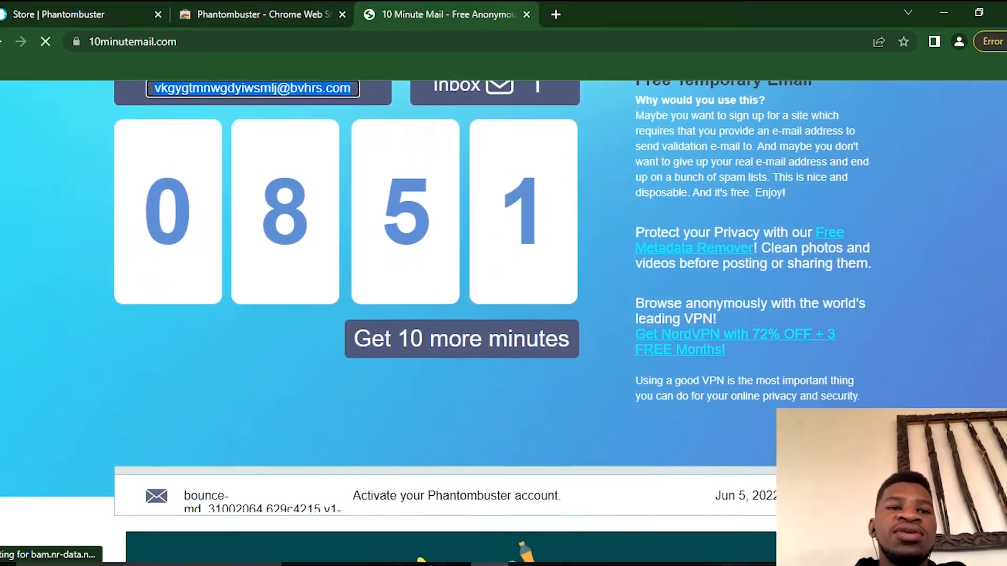
click(457, 458)
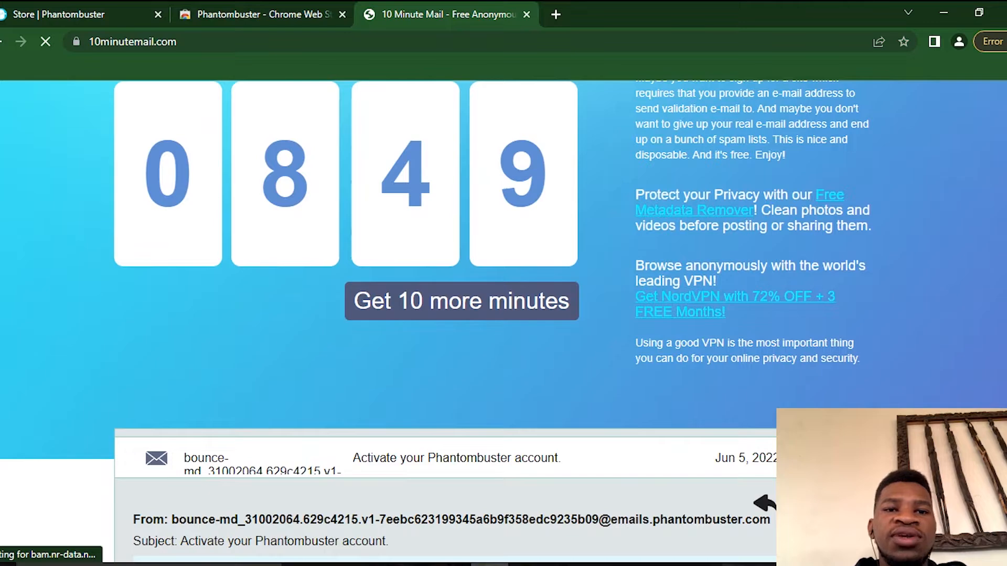
scroll(456, 457, down, 6)
scroll(503, 314, down, 2)
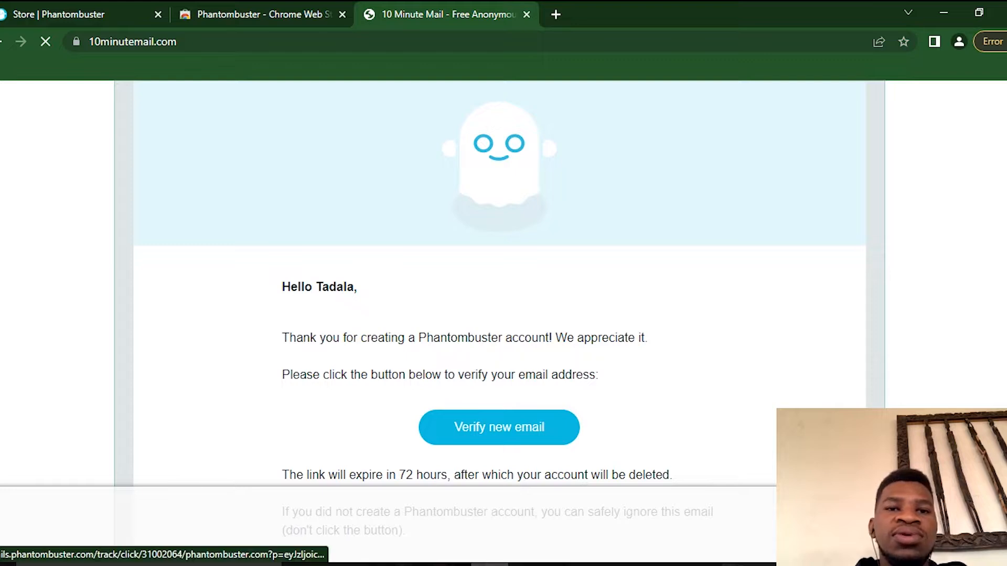
click(499, 427)
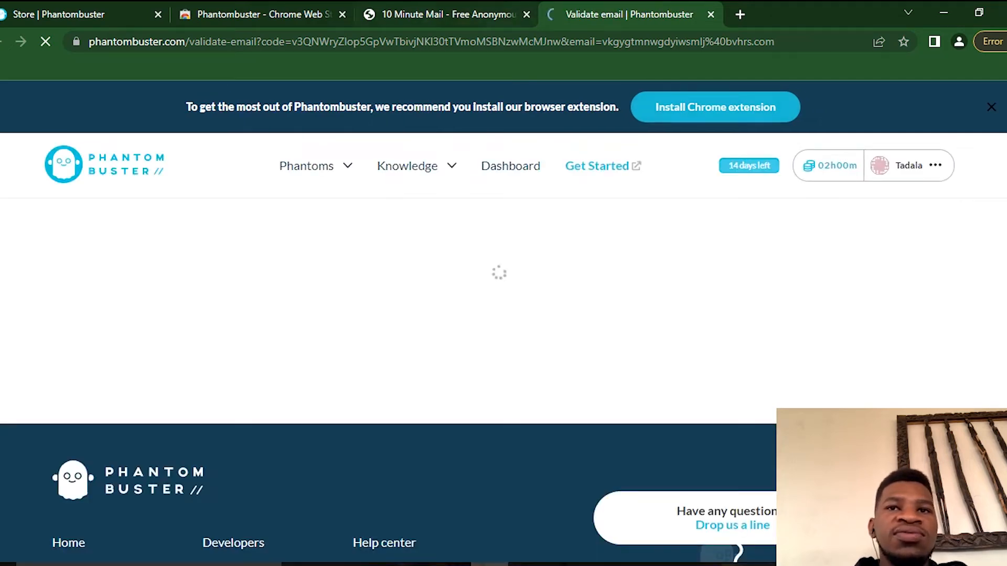
Add the Phantombuster extension to Chrome and return to the Phantombuster store page
click(250, 13)
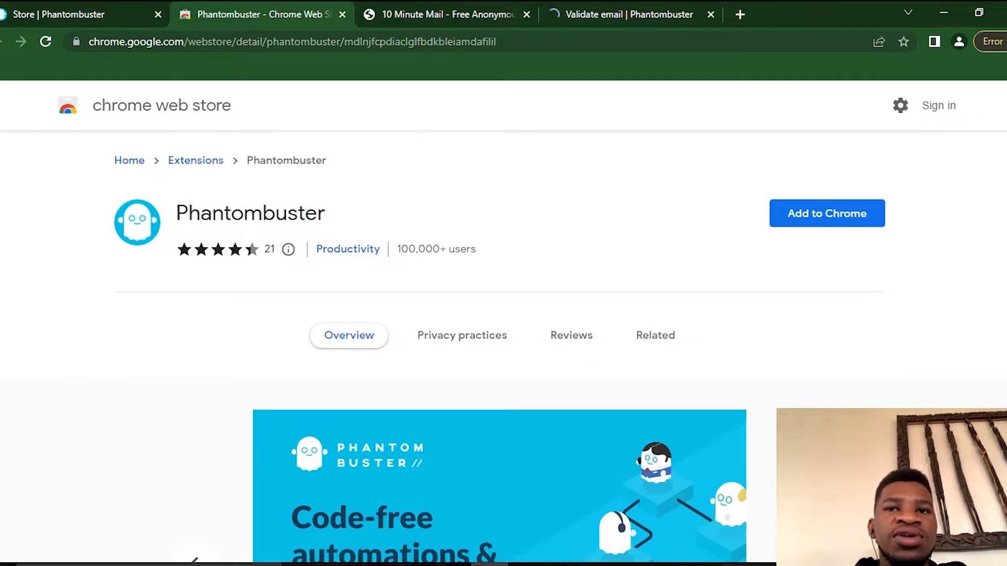
scroll(500, 336, down, 1)
click(827, 183)
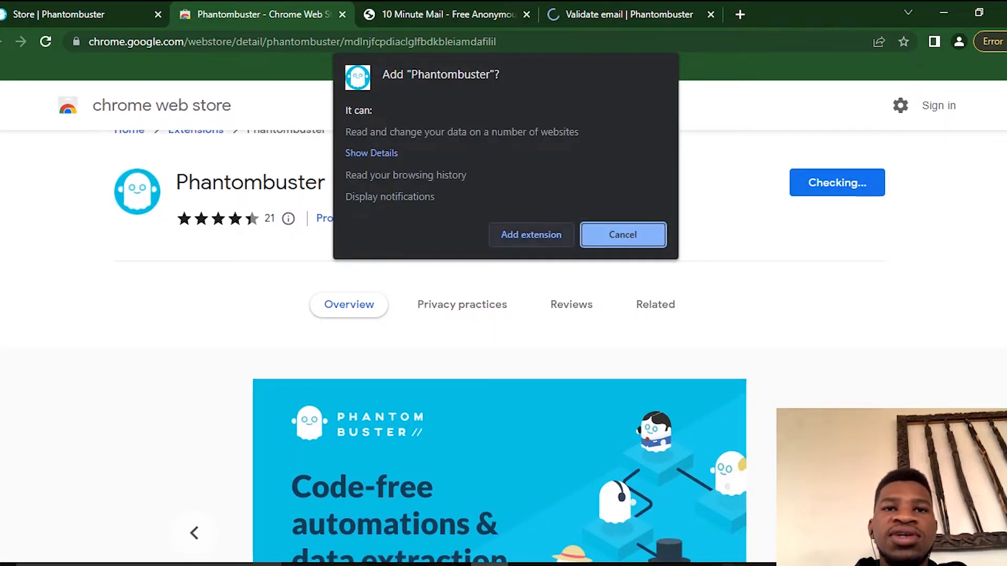
click(532, 234)
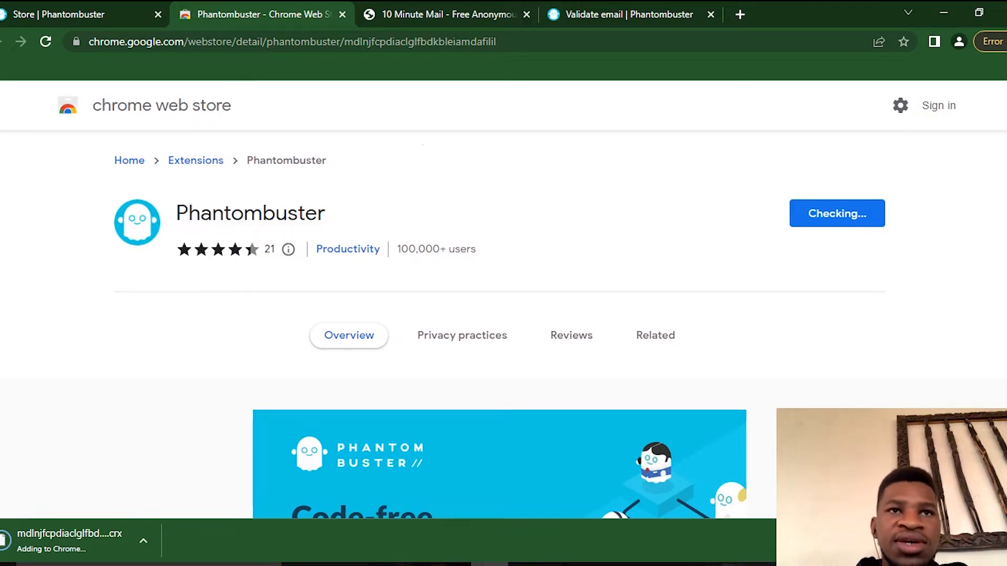
key(ctrl+shift+Tab)
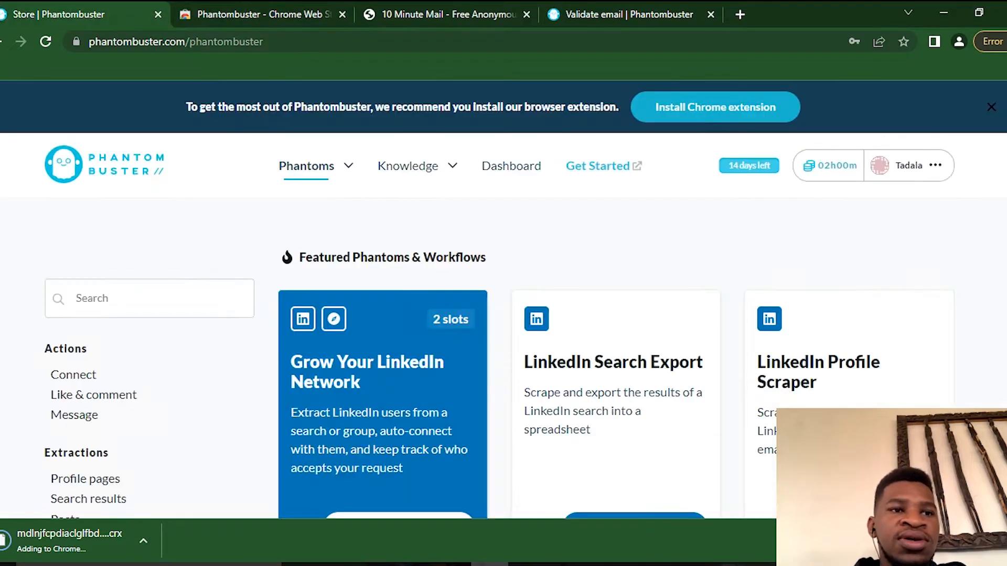
scroll(343, 241, down, 3)
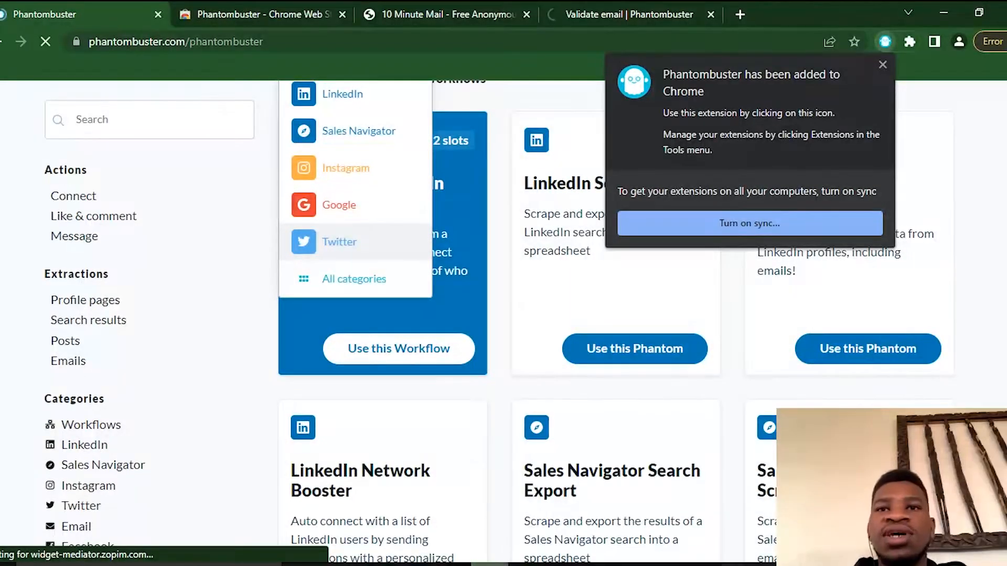
click(883, 65)
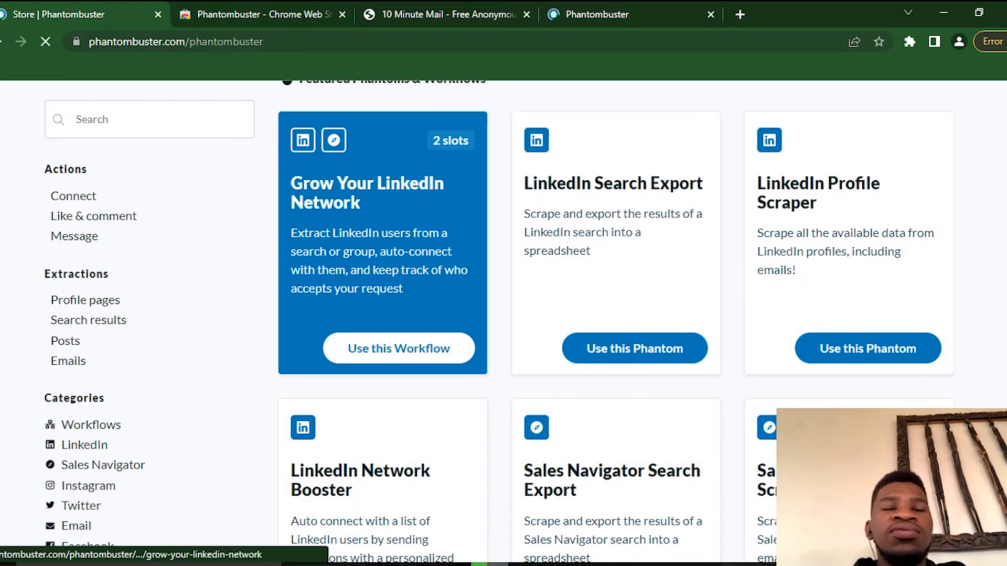
Find the Google Maps Search to Contact Data workflow in the store and open its setup
scroll(615, 315, down, 8)
scroll(616, 314, down, 2)
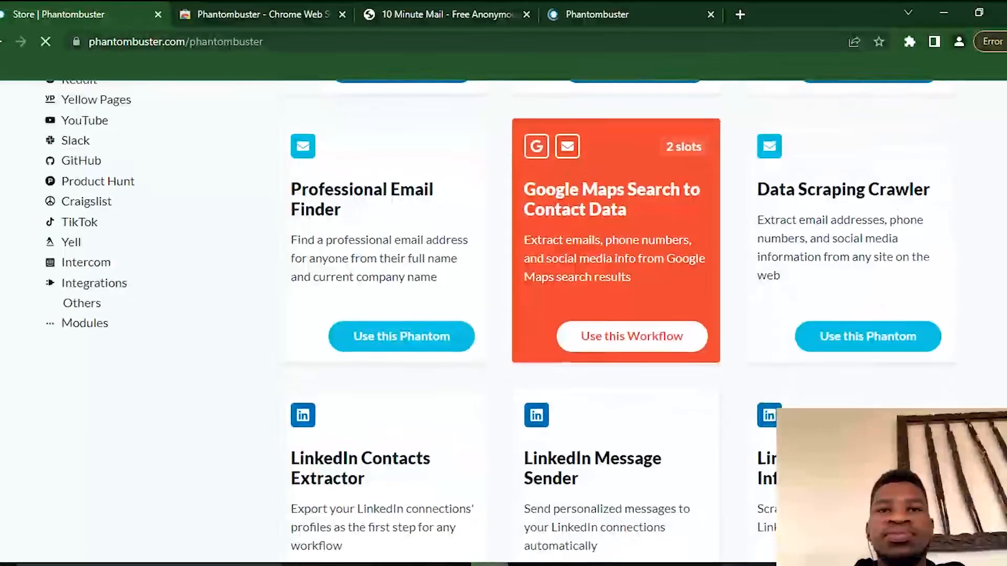
scroll(615, 315, up, 1)
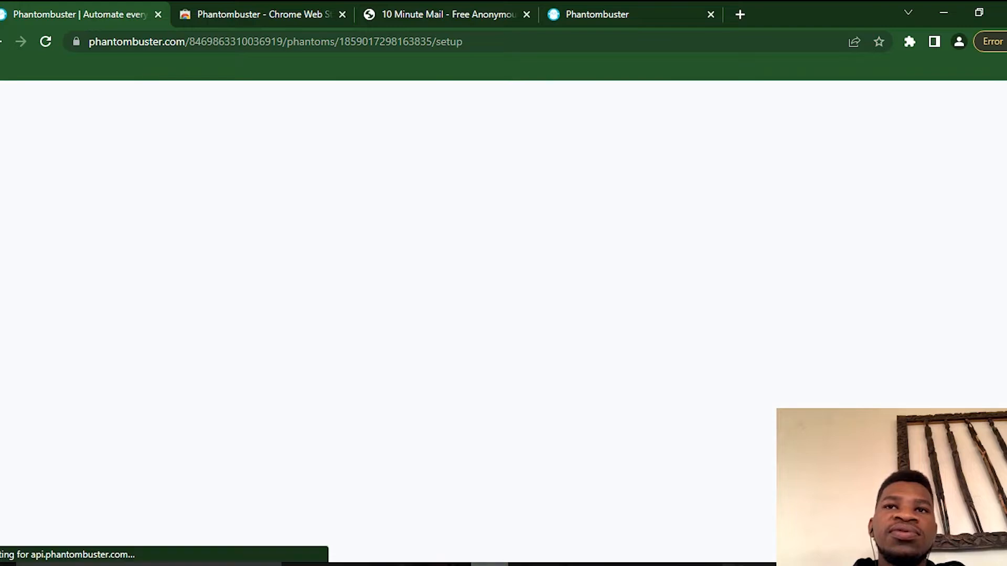
Search Google for "Dentists Arizona" in a new tab
key(ctrl+t)
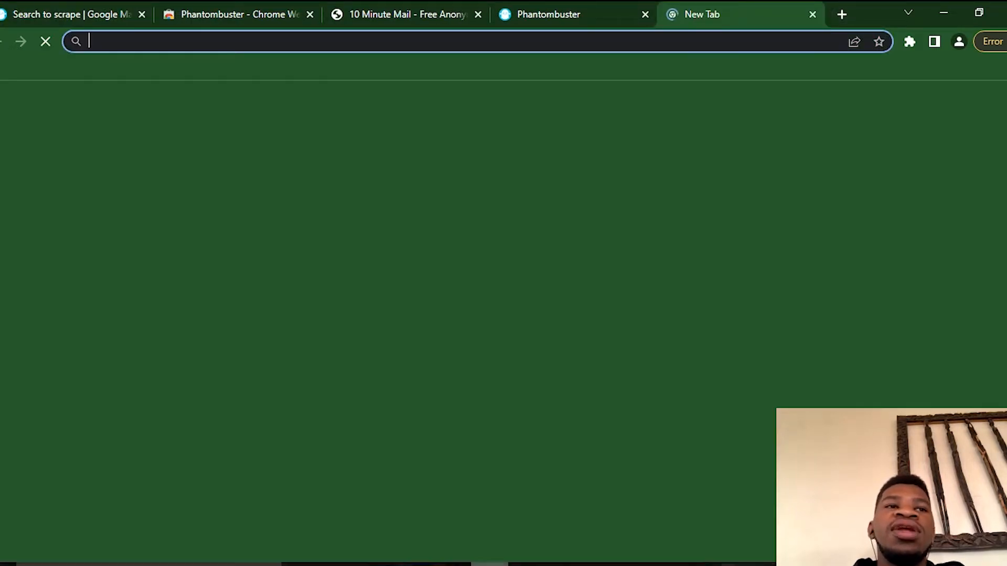
text(Den)
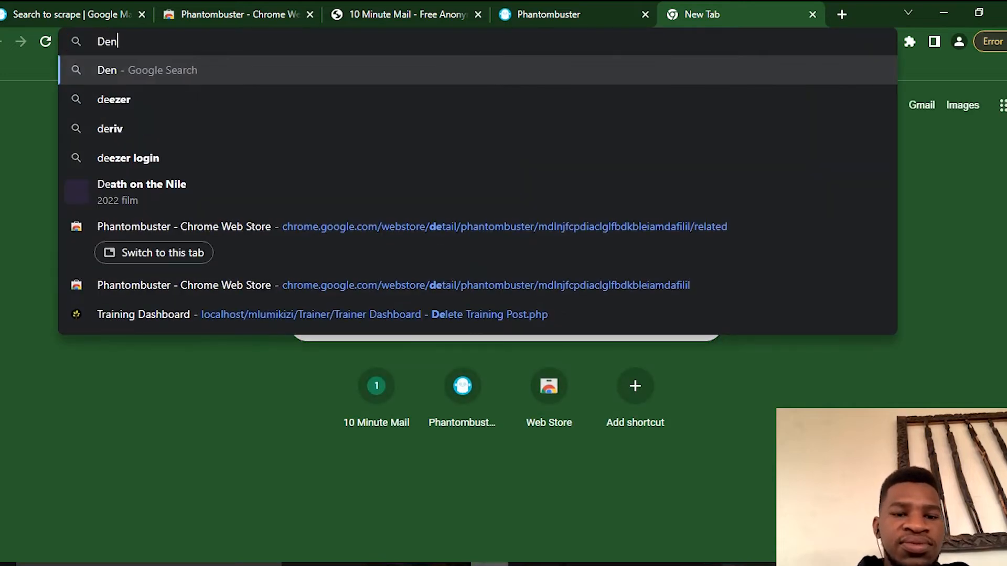
text(tist)
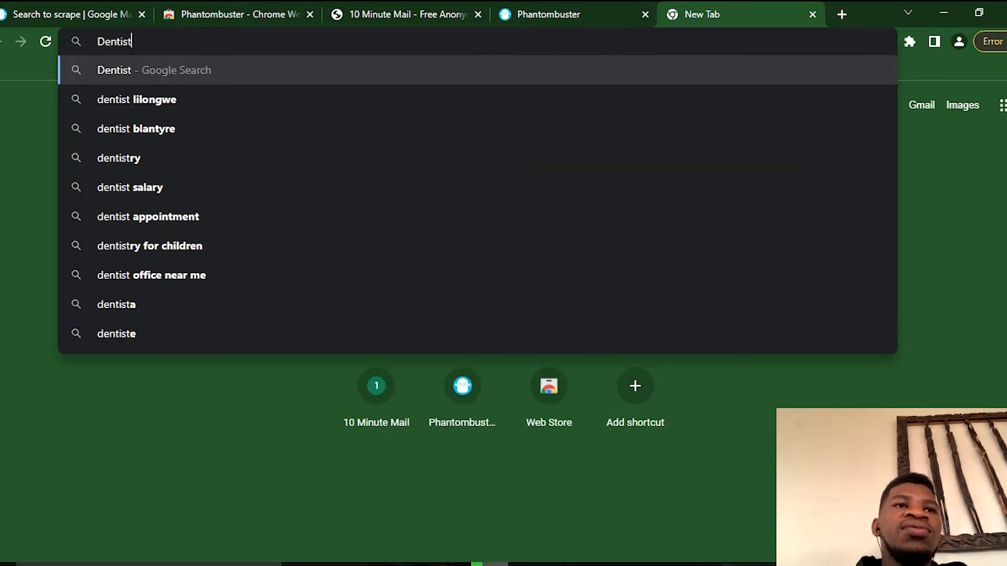
text(s Arizona)
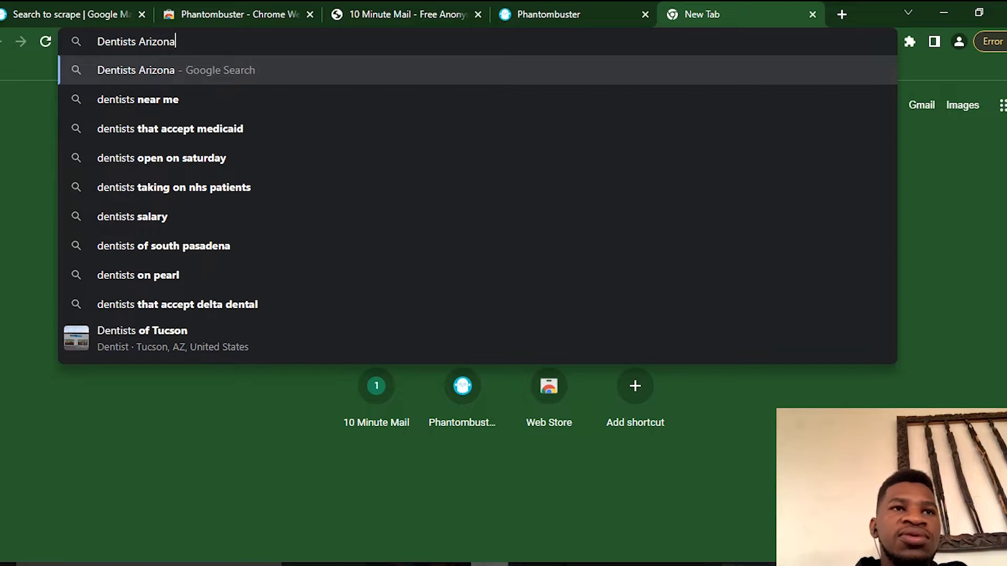
key(Return)
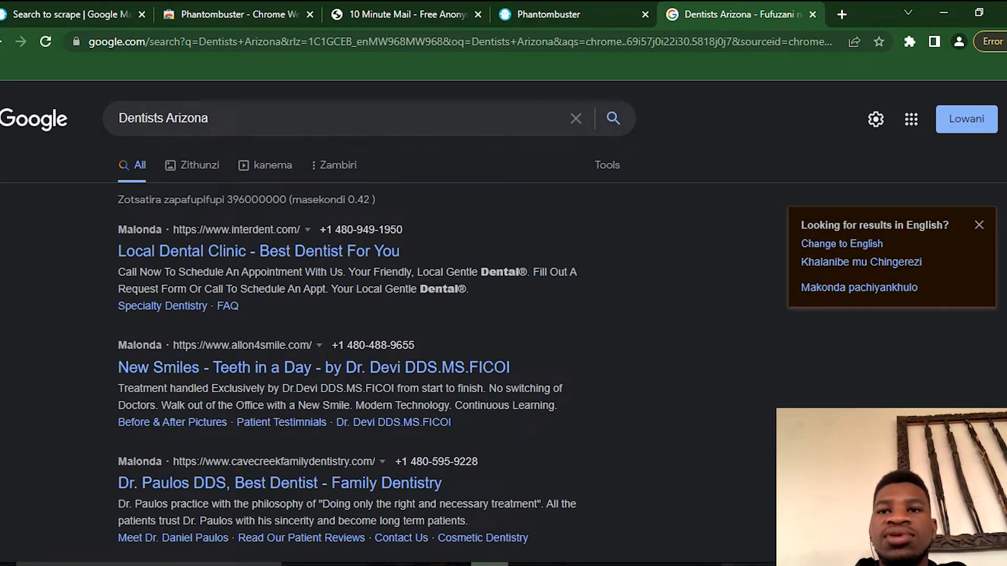
Change the Google results to English and look through the Dentists Arizona listings in Google Maps
click(842, 243)
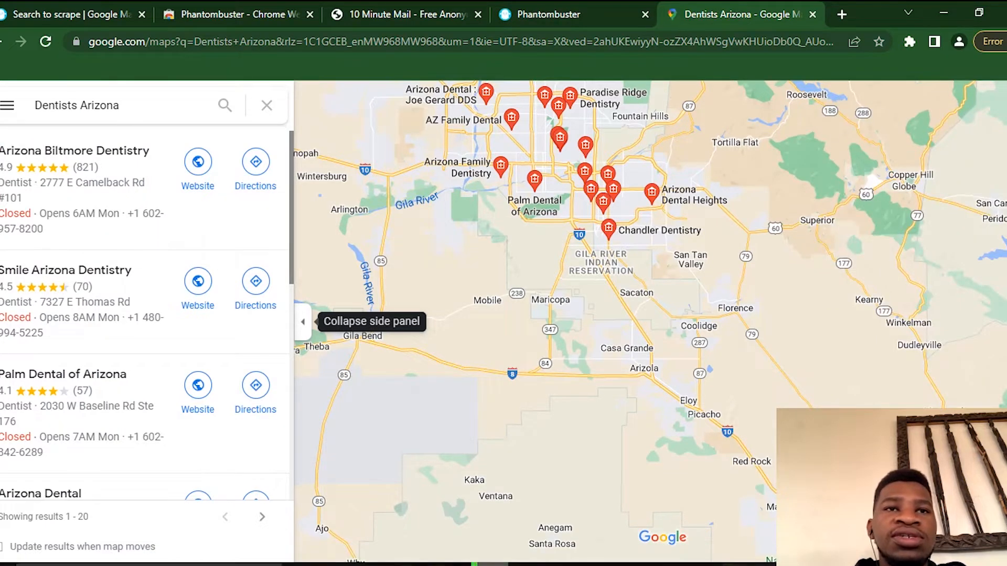
scroll(147, 314, down, 10)
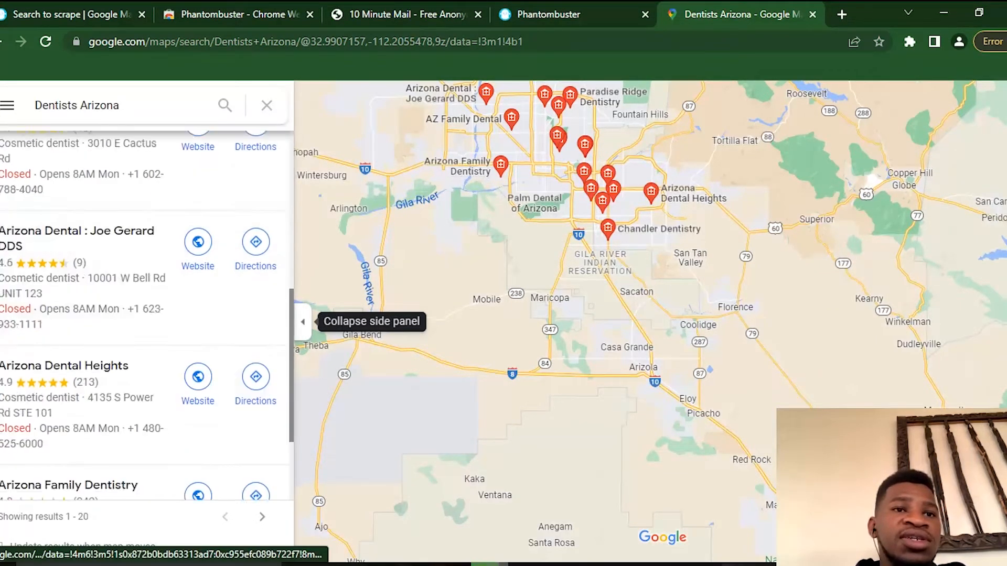
scroll(146, 314, down, 8)
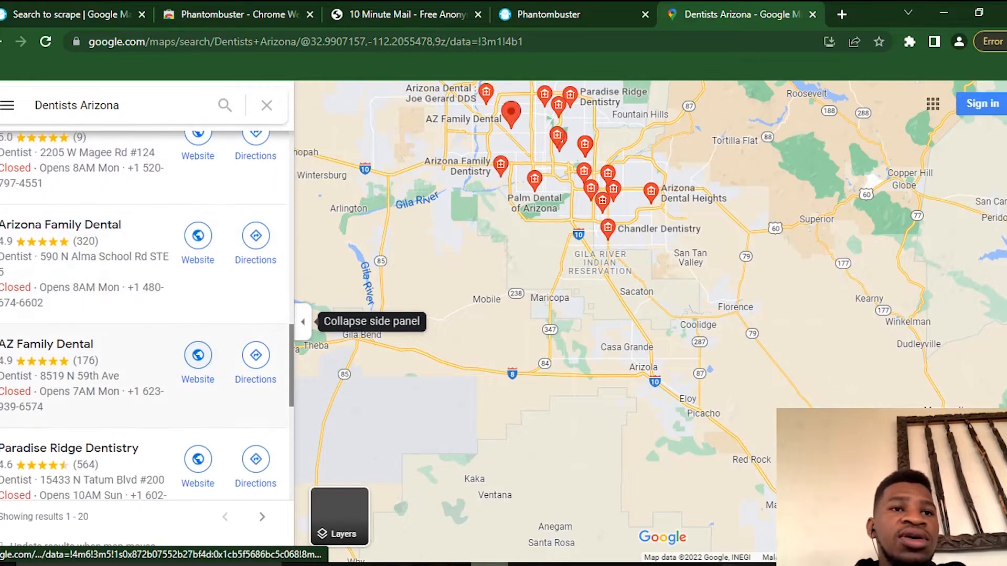
scroll(147, 315, up, 4)
scroll(147, 314, up, 12)
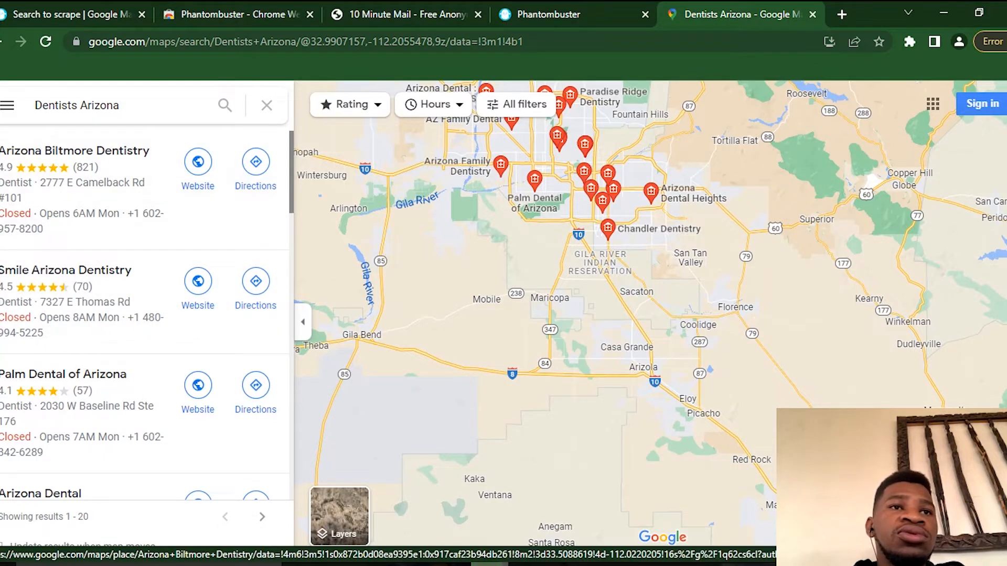
Copy the URL of the Dentists Arizona Google Maps search and return to the workflow's Search to scrape setup
key(ctrl+l)
key(ctrl+c)
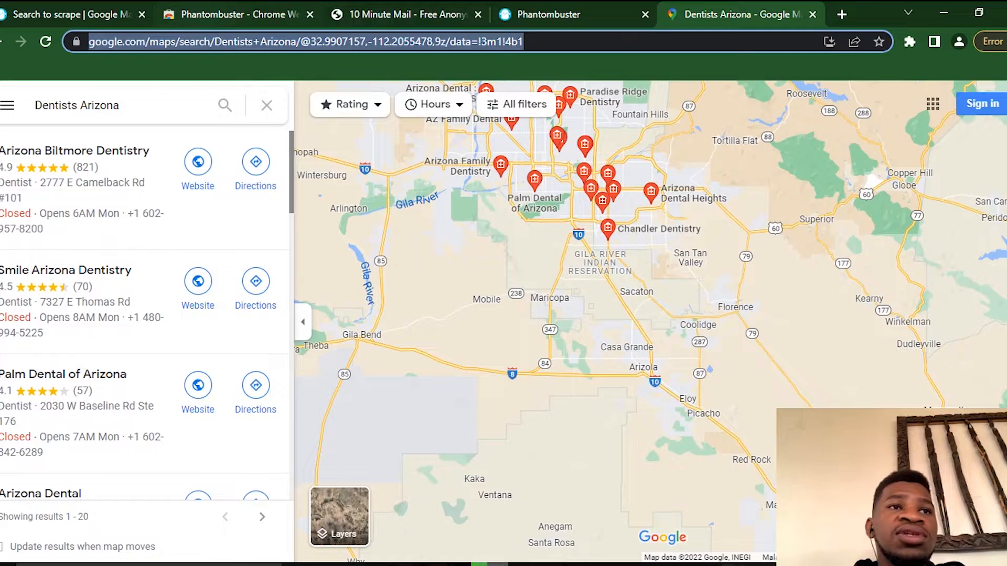
click(68, 14)
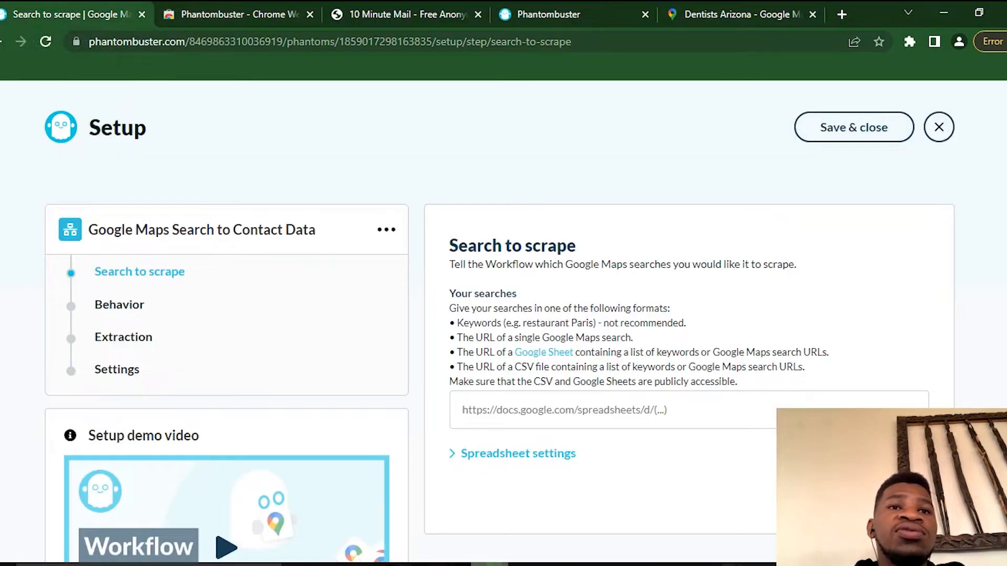
scroll(499, 321, down, 1)
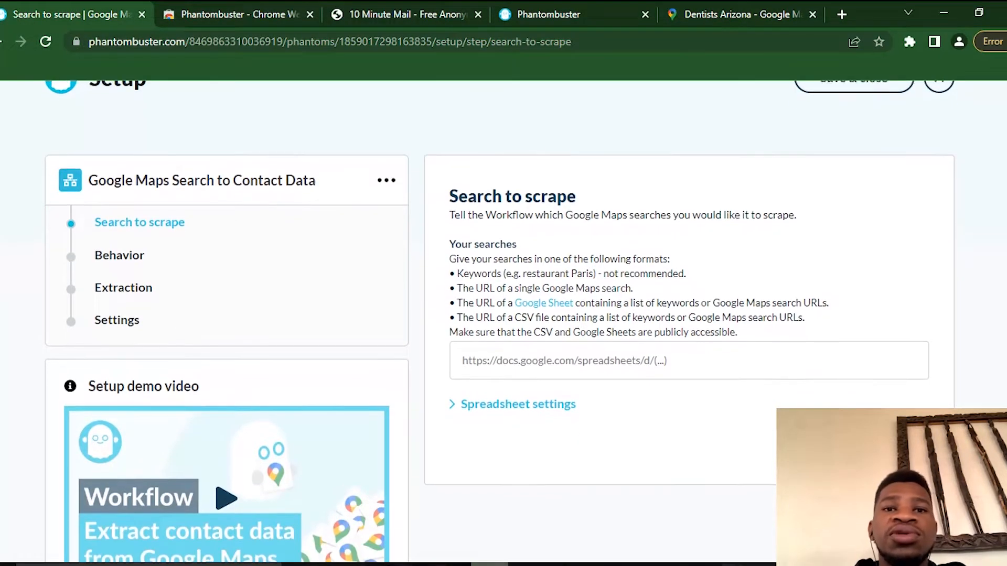
scroll(499, 321, down, 1)
scroll(499, 321, up, 2)
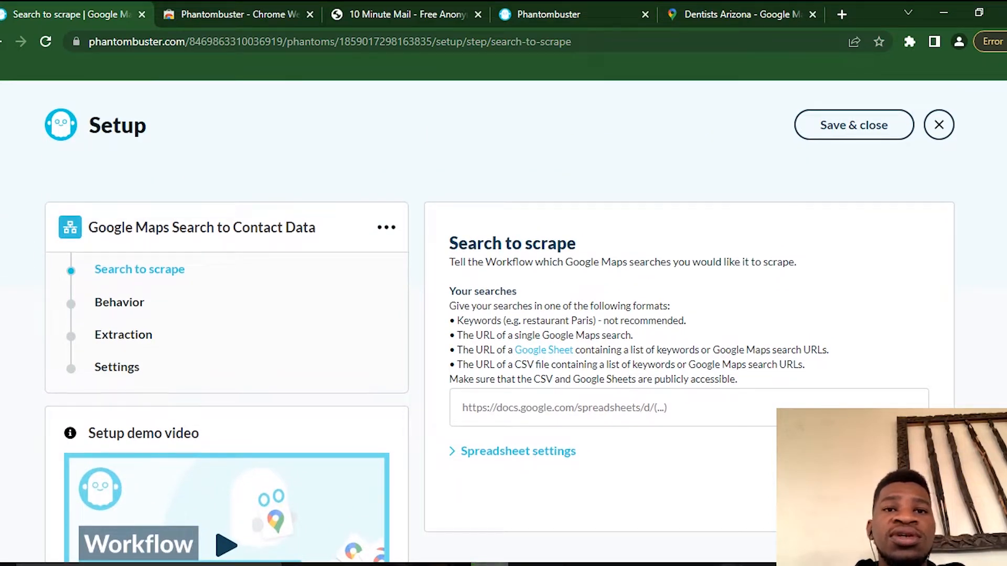
scroll(499, 321, down, 1)
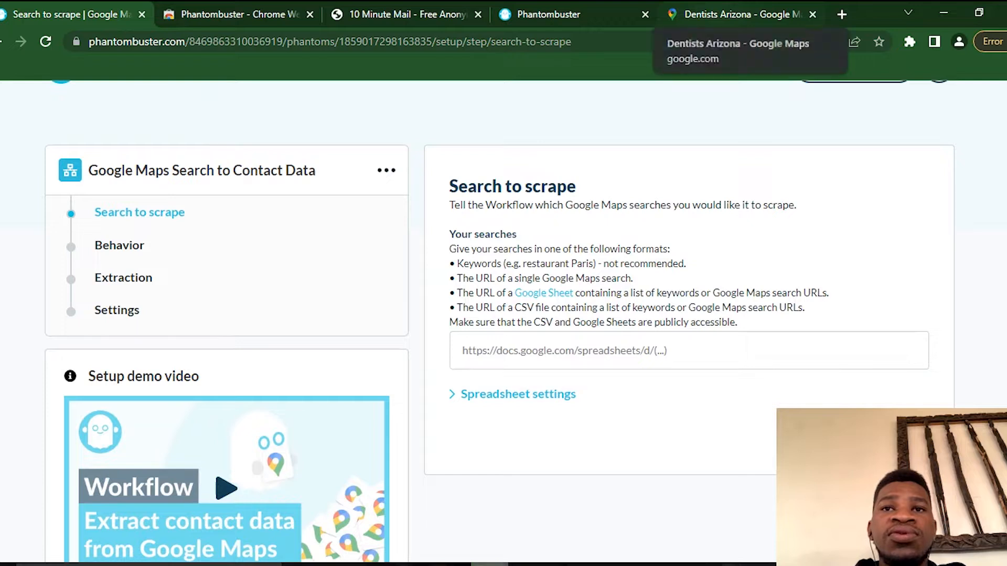
Paste the copied Google Maps search URL as the search to scrape and save it
click(734, 350)
right_click(530, 351)
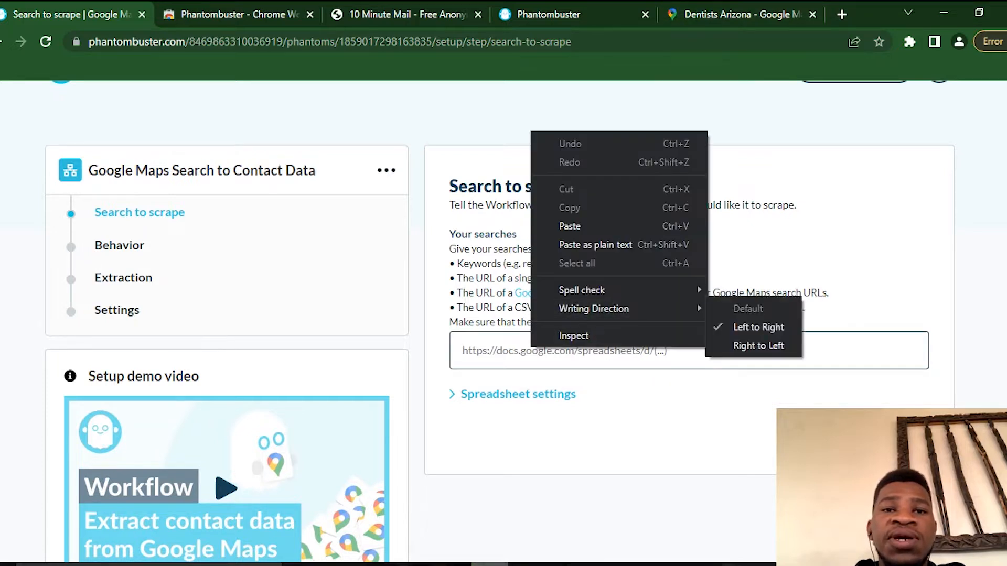
click(577, 244)
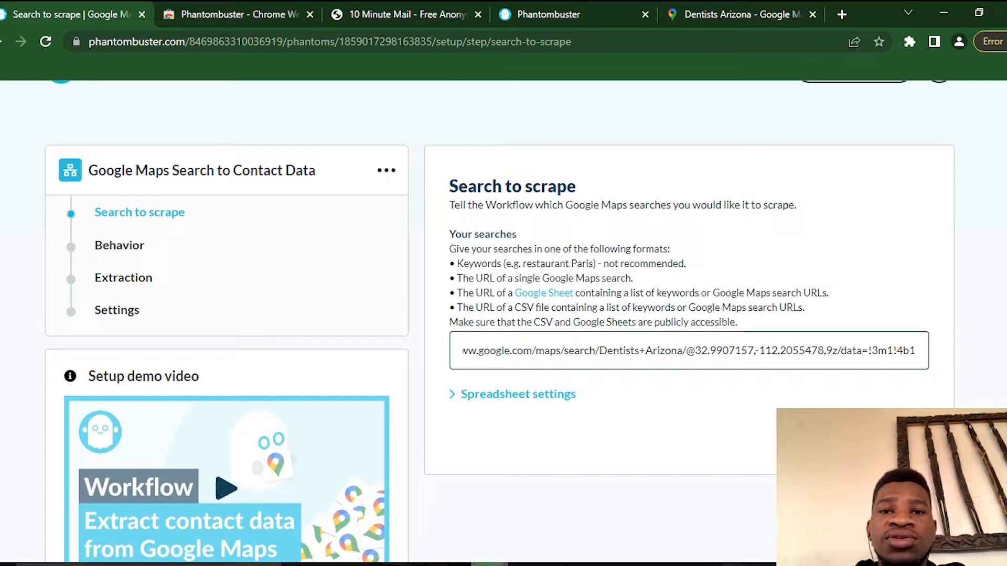
scroll(499, 322, down, 1)
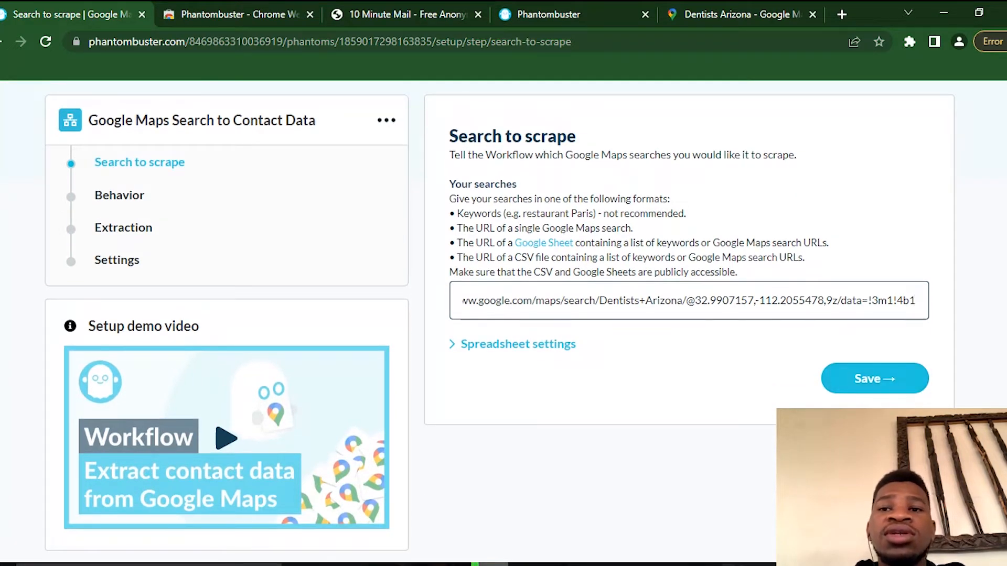
click(875, 378)
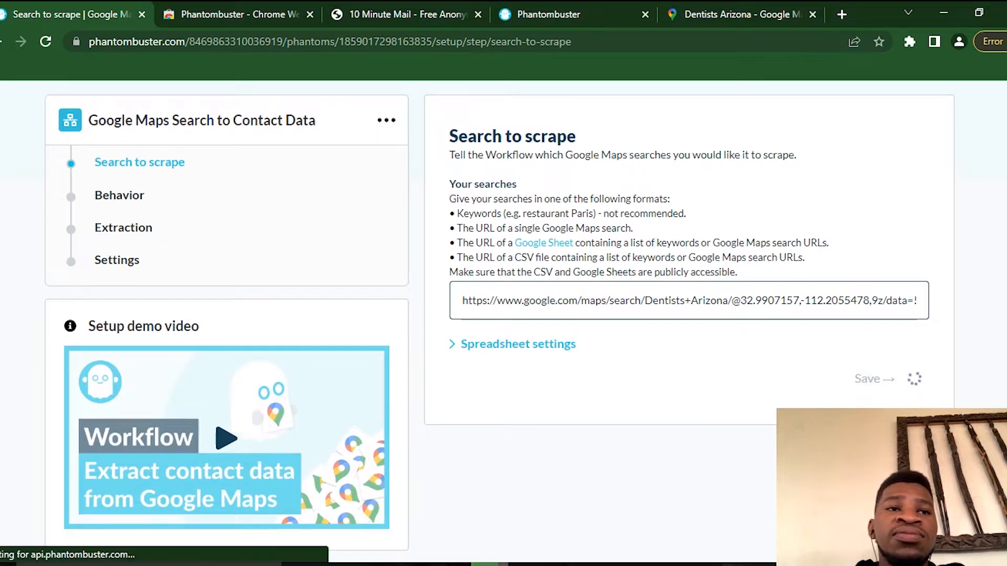
Set the number of results to scrape per search to 100 and save the behavior settings
scroll(499, 321, down, 2)
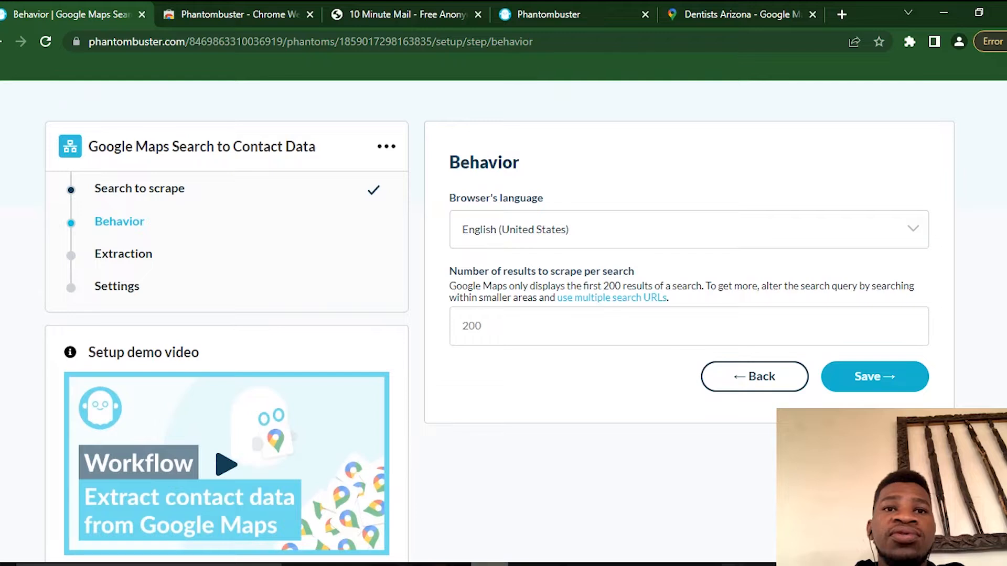
click(463, 325)
text(100)
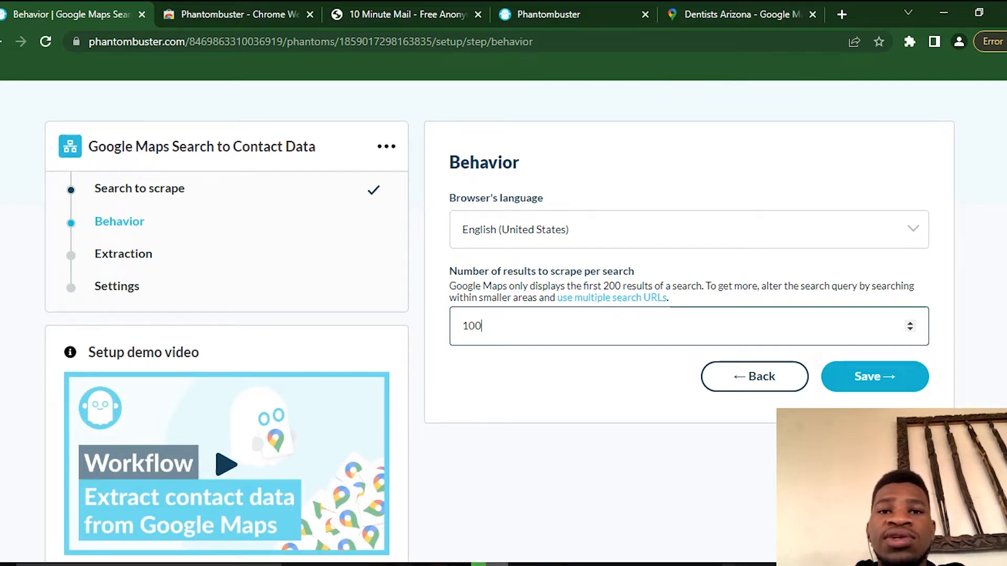
click(874, 377)
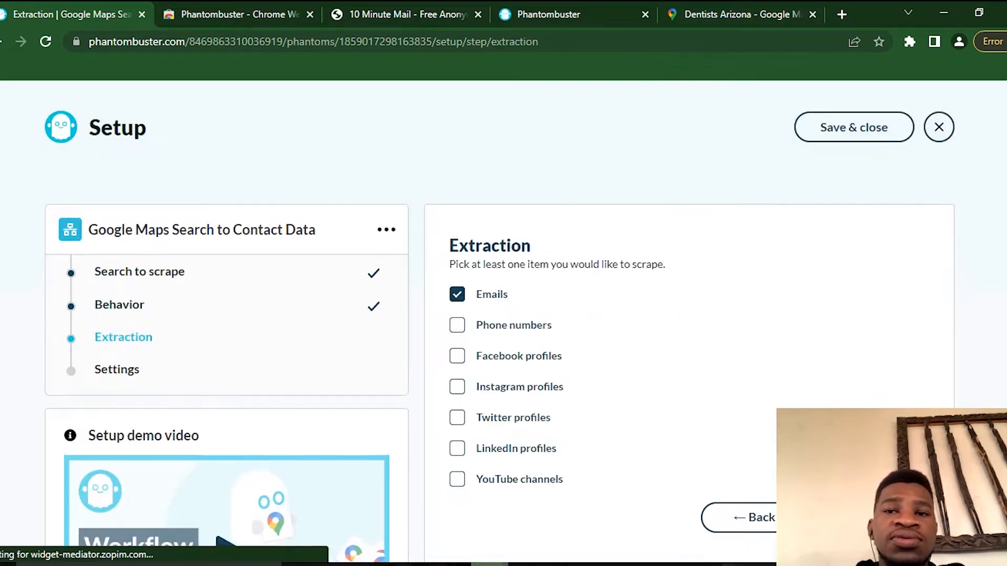
Add LinkedIn profiles and Facebook profiles to the items to extract and save the selection
scroll(503, 315, down, 1)
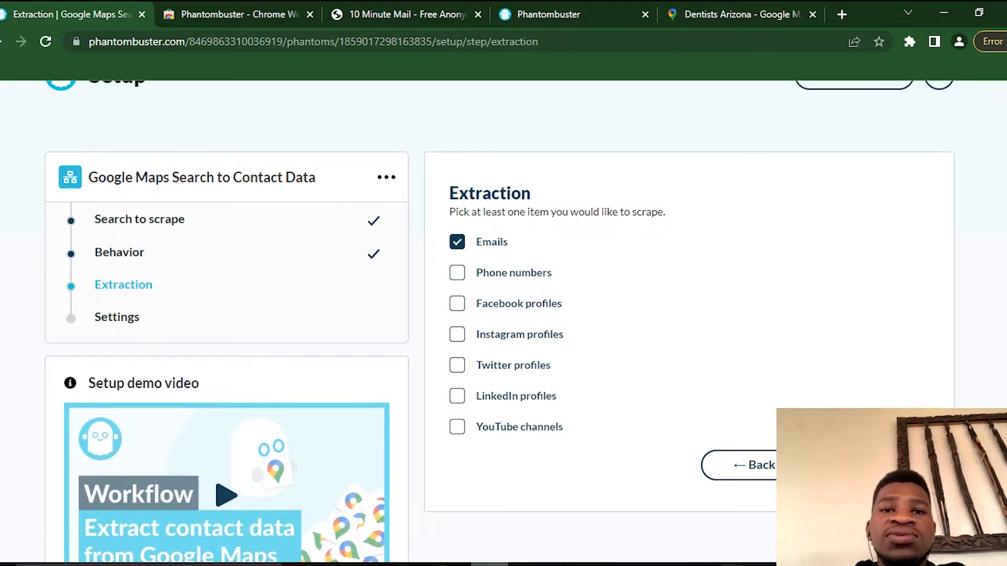
click(457, 396)
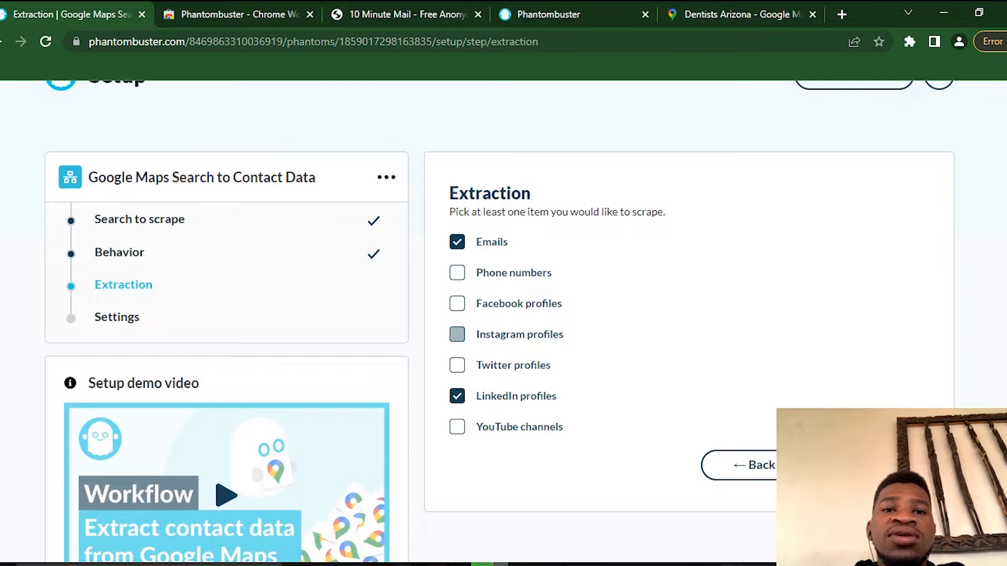
click(456, 304)
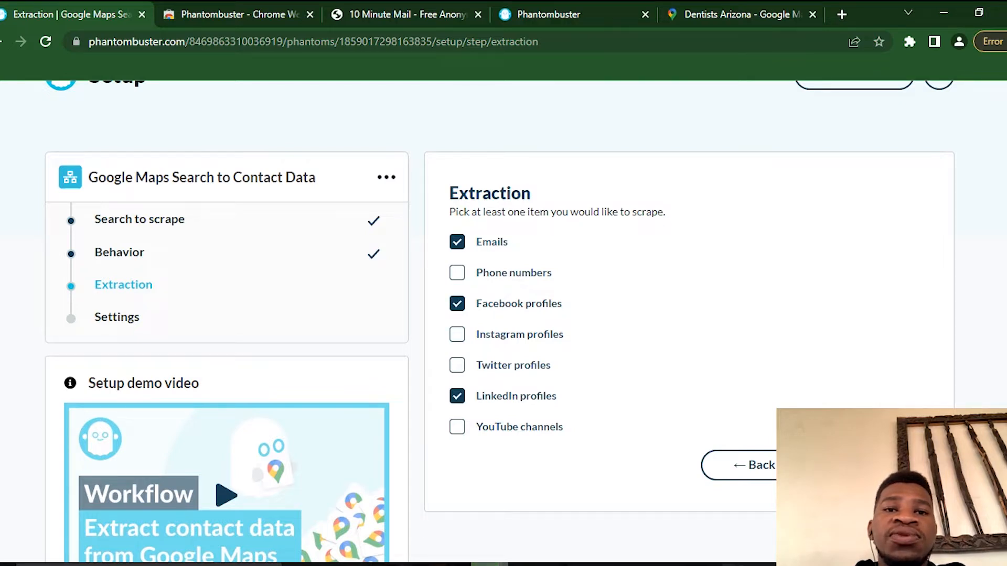
scroll(498, 314, down, 2)
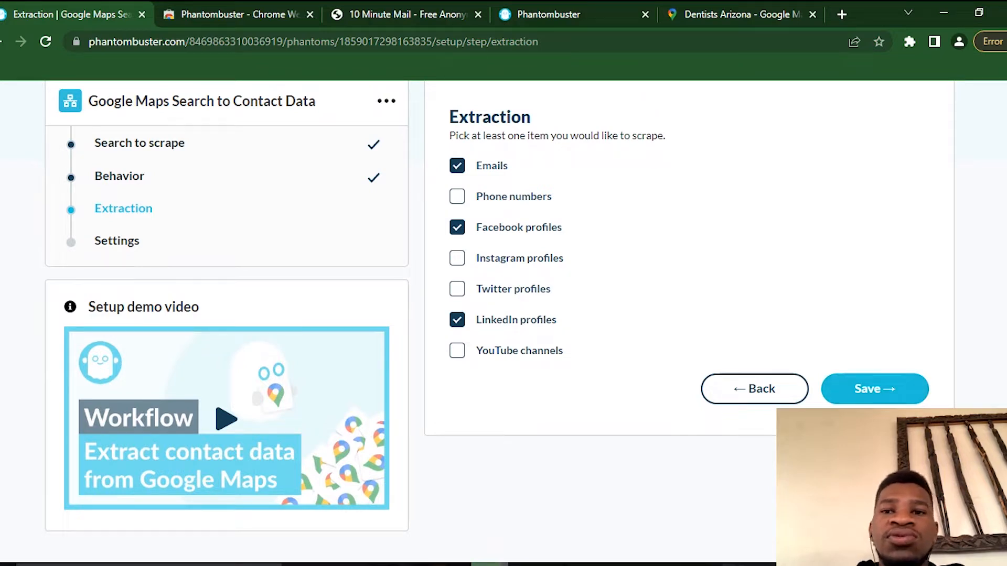
click(874, 389)
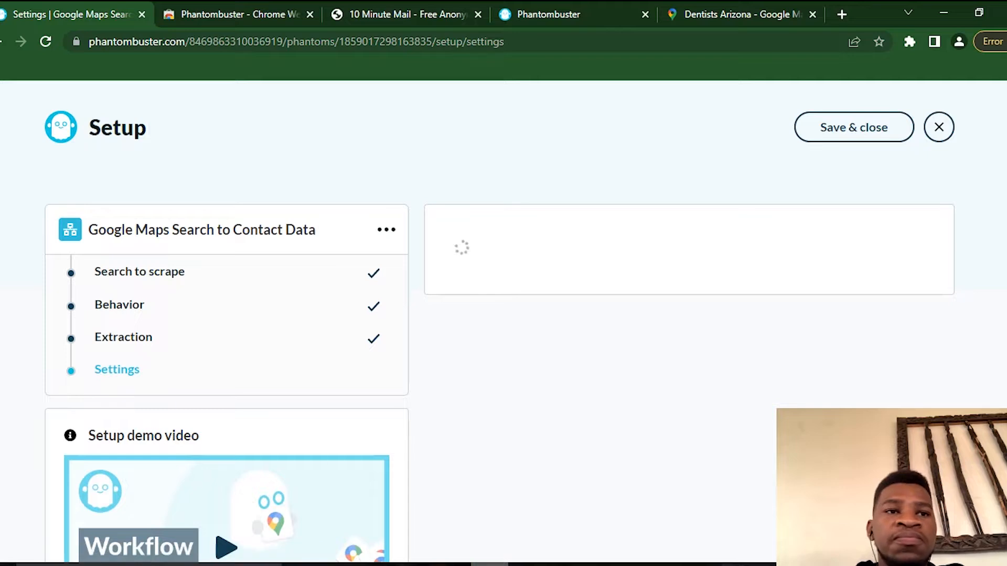
Save the workflow settings with notifications set to None and enable the workflow
scroll(689, 223, down, 2)
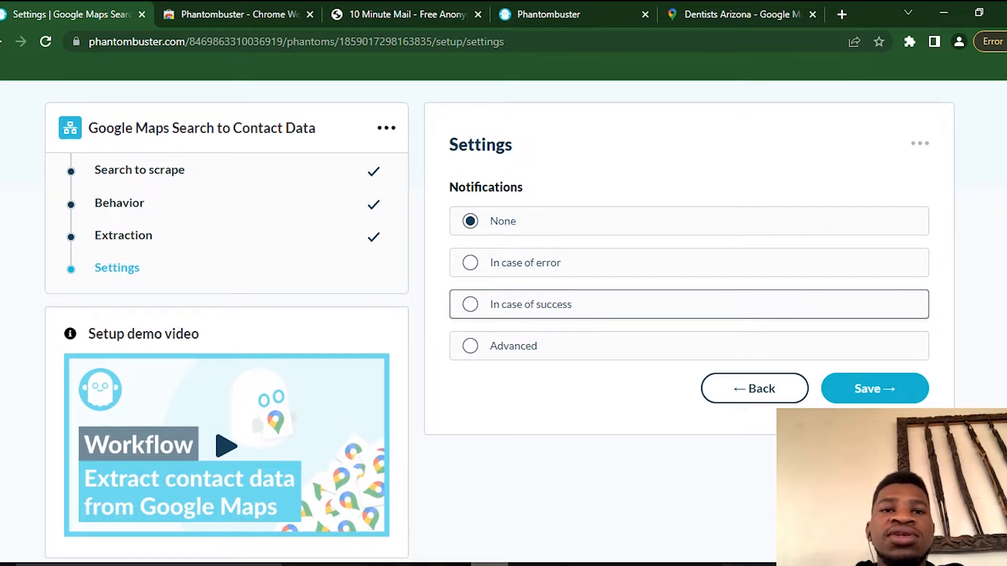
click(875, 388)
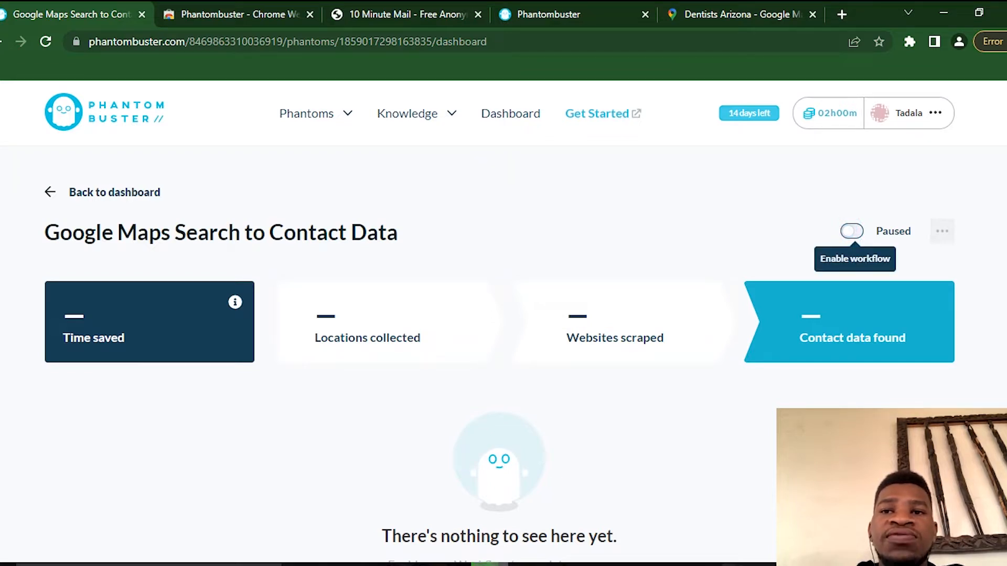
click(852, 231)
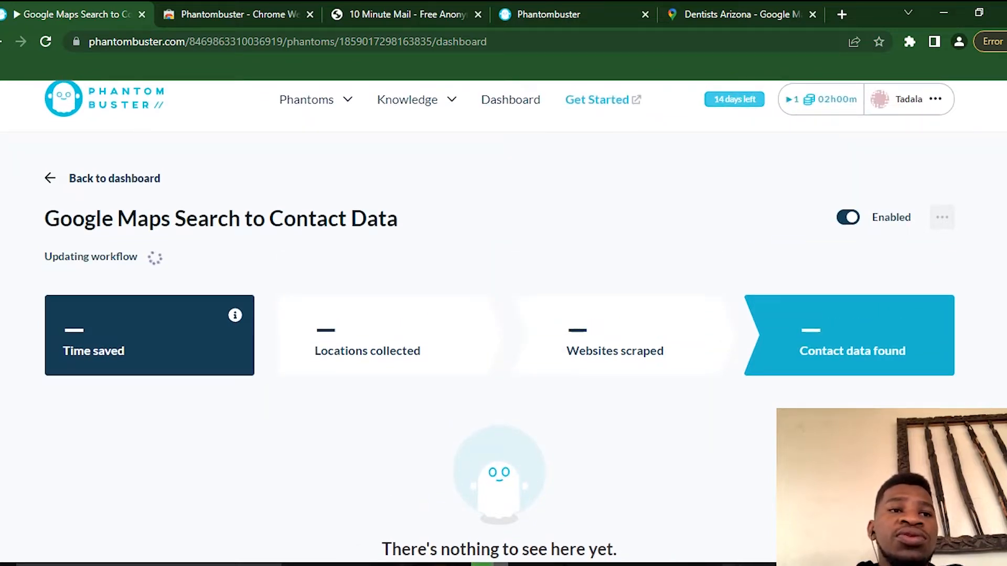
Update the Google Maps Search to Contact Data workflow and check its dashboard for results
click(941, 217)
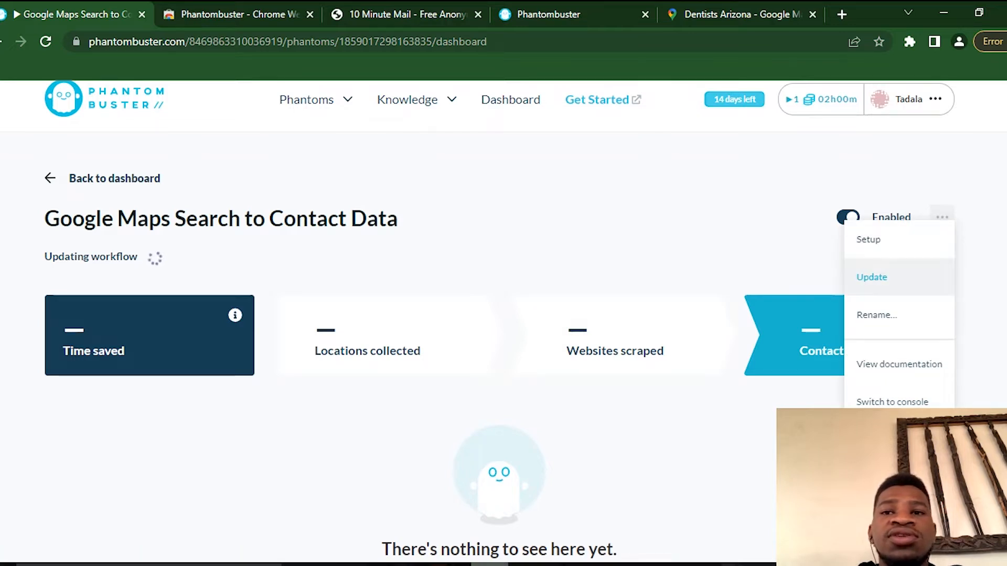
click(872, 277)
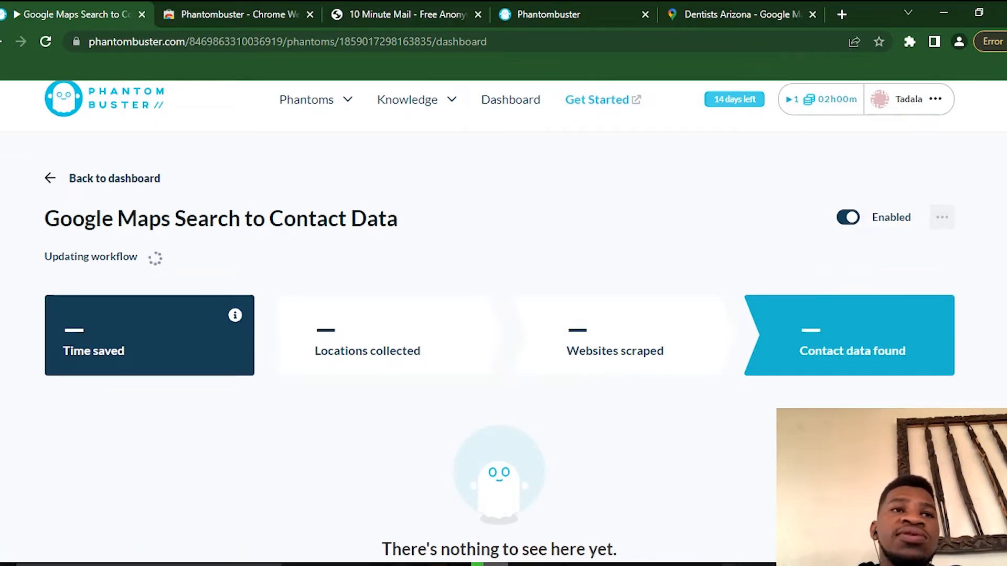
scroll(498, 321, down, 1)
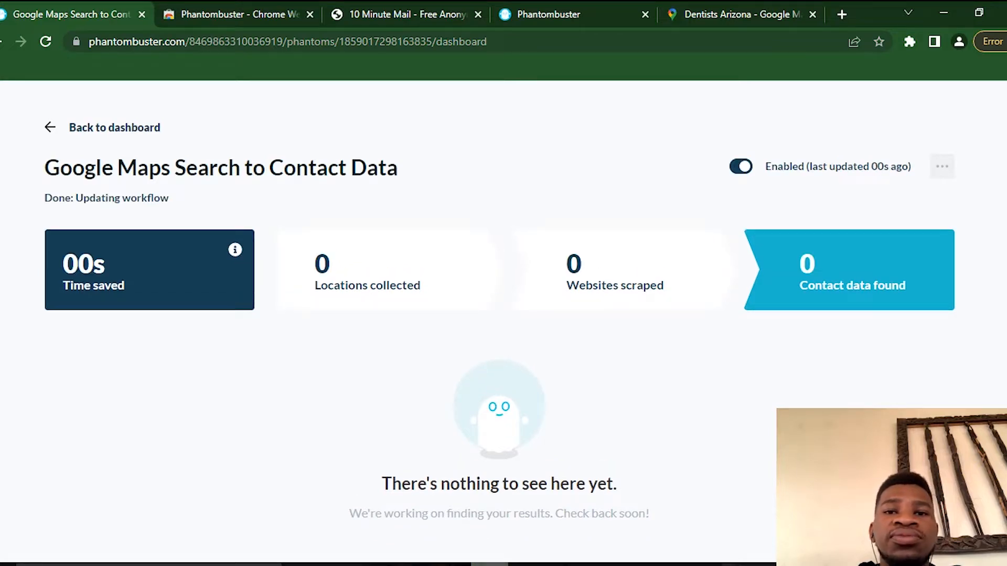
scroll(499, 312, down, 1)
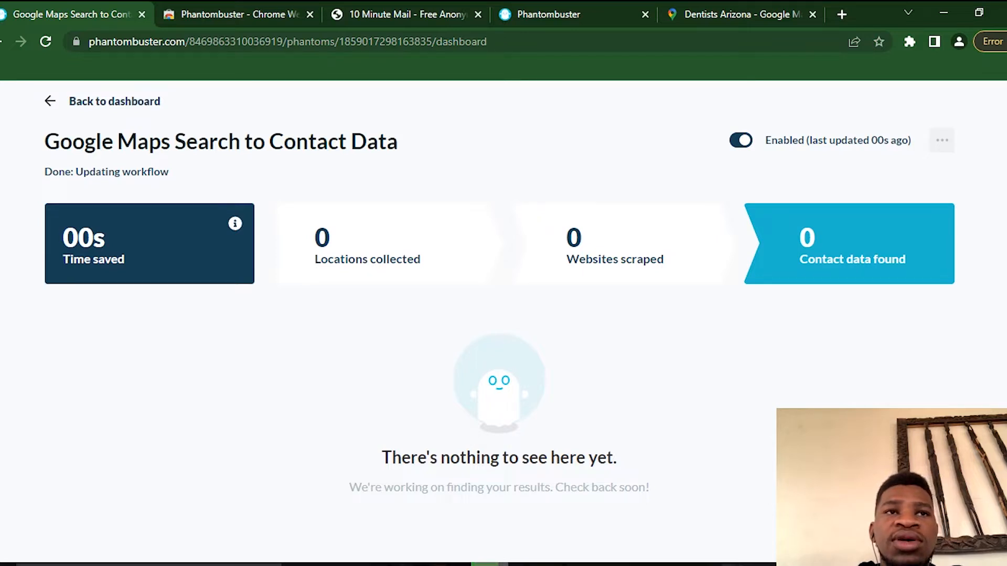
Switch to the other browser window, open its Google Maps Search to Contact Data dashboard and pause that workflow
drag(875, 13, 842, 63)
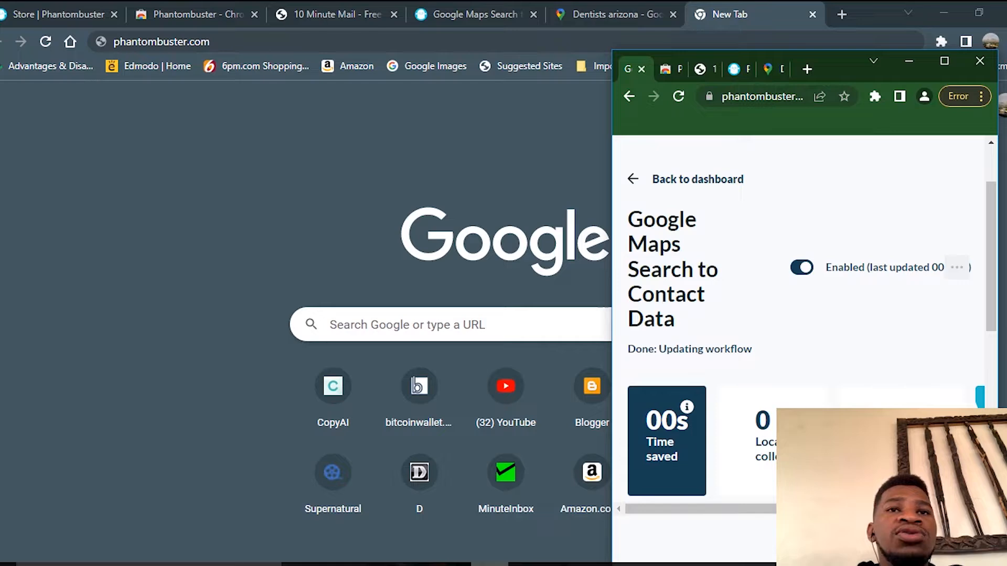
click(475, 15)
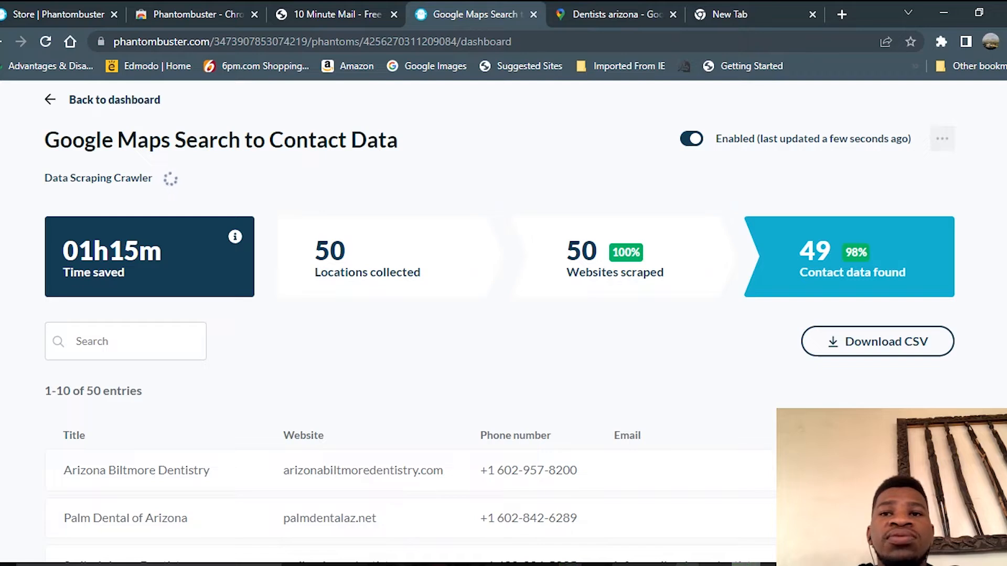
click(691, 138)
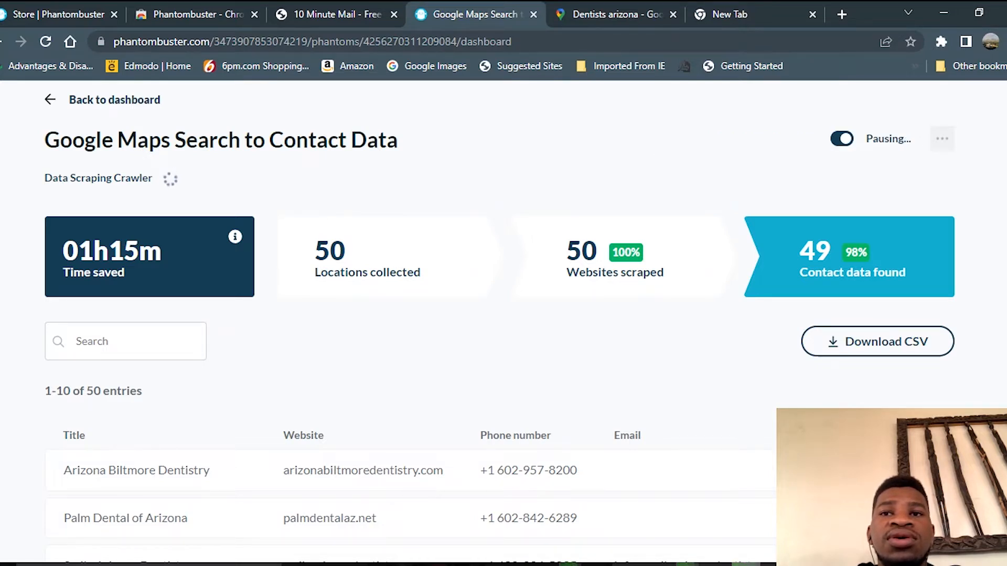
Examine the contact data total and the scraped dentist entries, including their websites, phone numbers, emails and social media URLs
scroll(498, 325, down, 1)
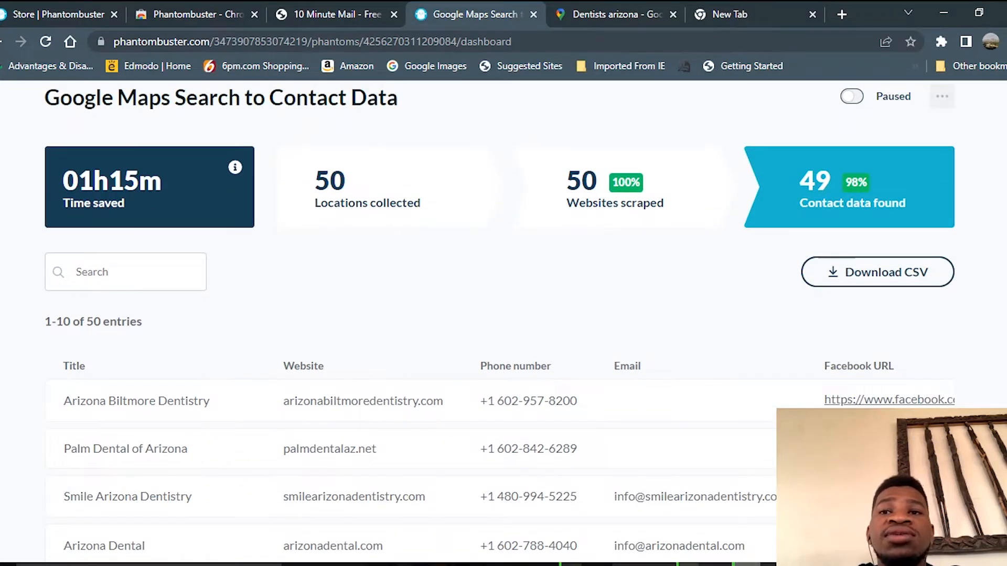
drag(799, 182, 830, 182)
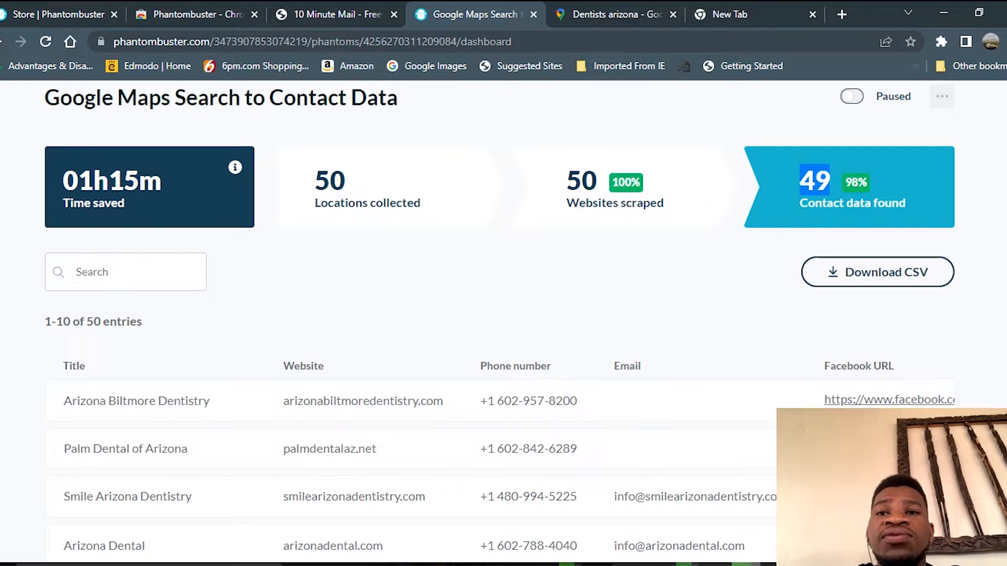
scroll(499, 319, down, 4)
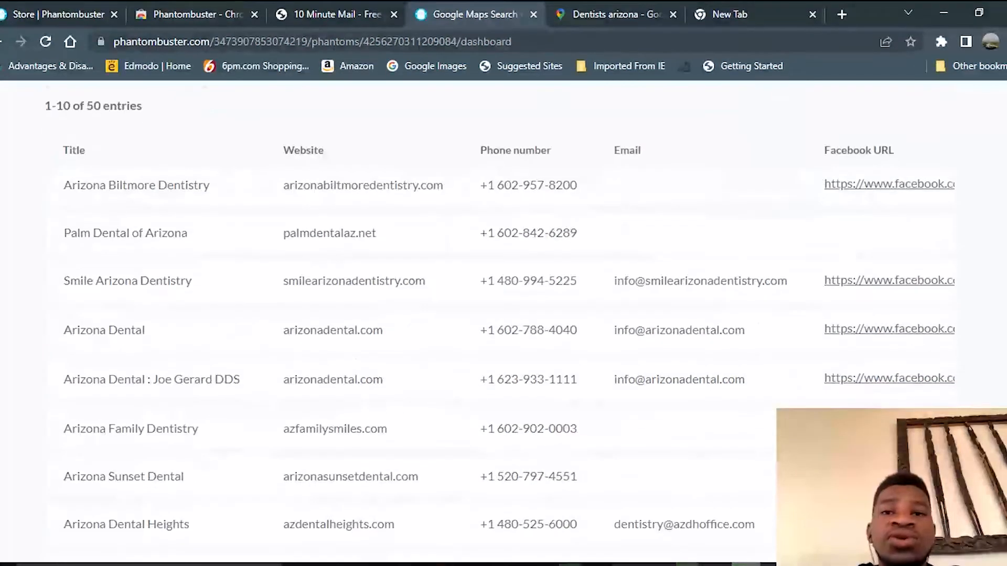
scroll(498, 319, down, 5)
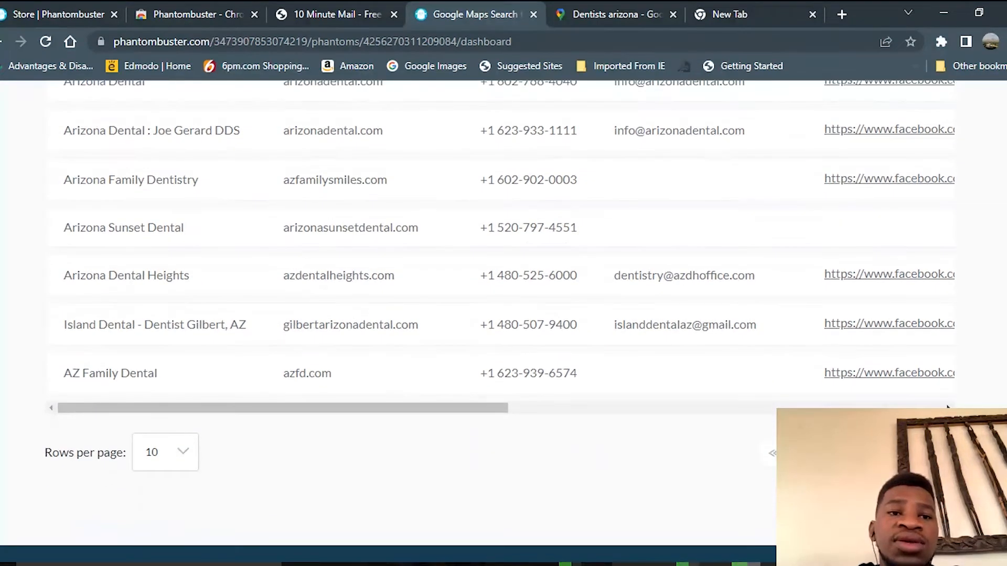
scroll(498, 263, up, 1)
scroll(498, 262, right, 3)
scroll(498, 283, right, 5)
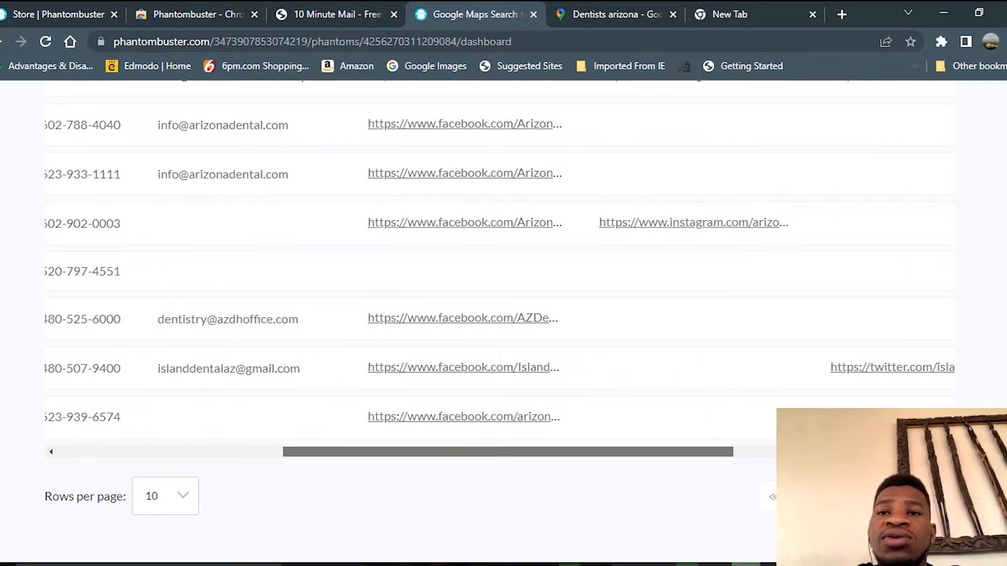
scroll(498, 283, up, 3)
scroll(498, 314, up, 3)
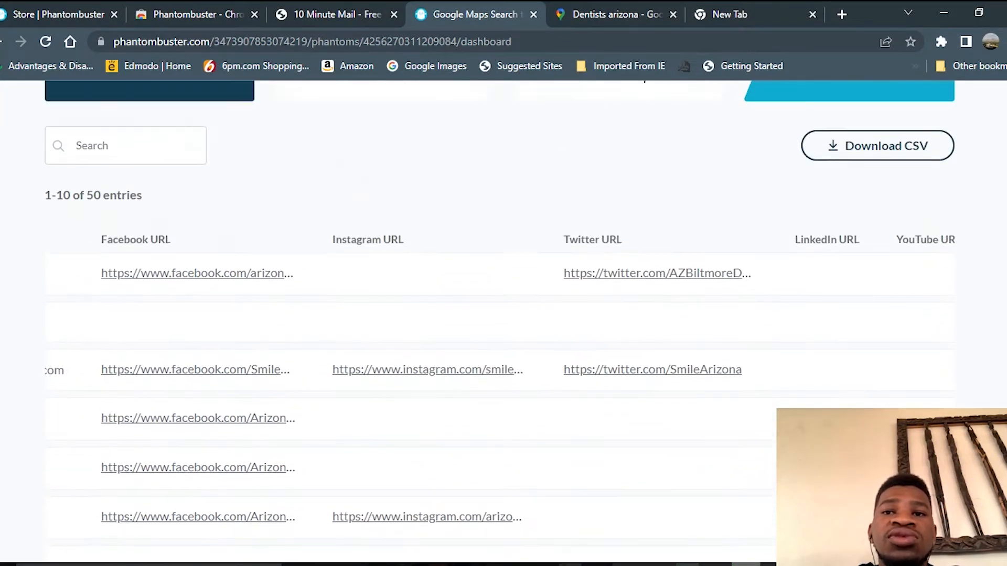
scroll(498, 315, down, 5)
scroll(498, 262, down, 2)
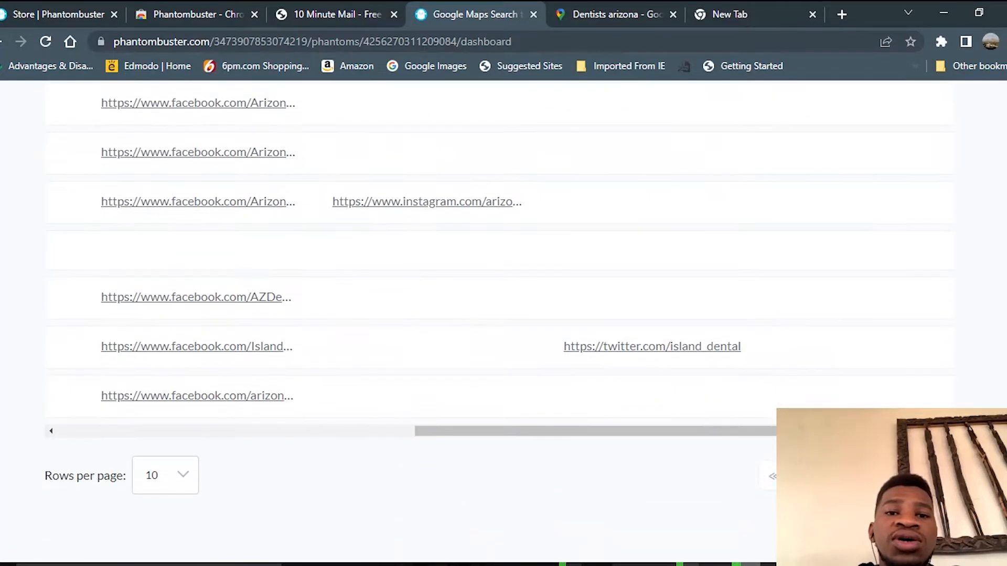
scroll(498, 263, left, 5)
scroll(498, 262, left, 1)
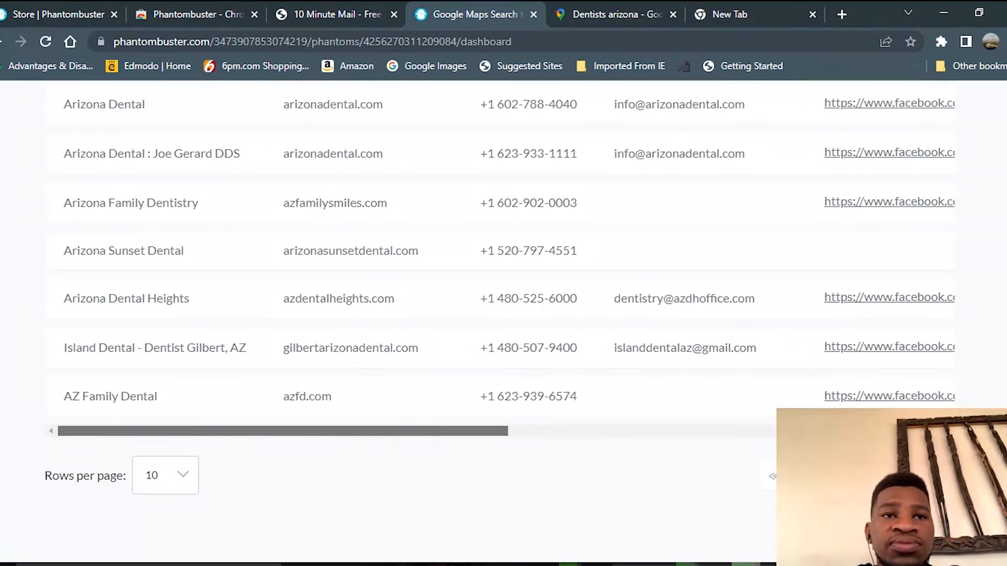
Download the scraped contact data as a CSV, switch to Excel and look through the rows of result.csv
scroll(498, 293, up, 8)
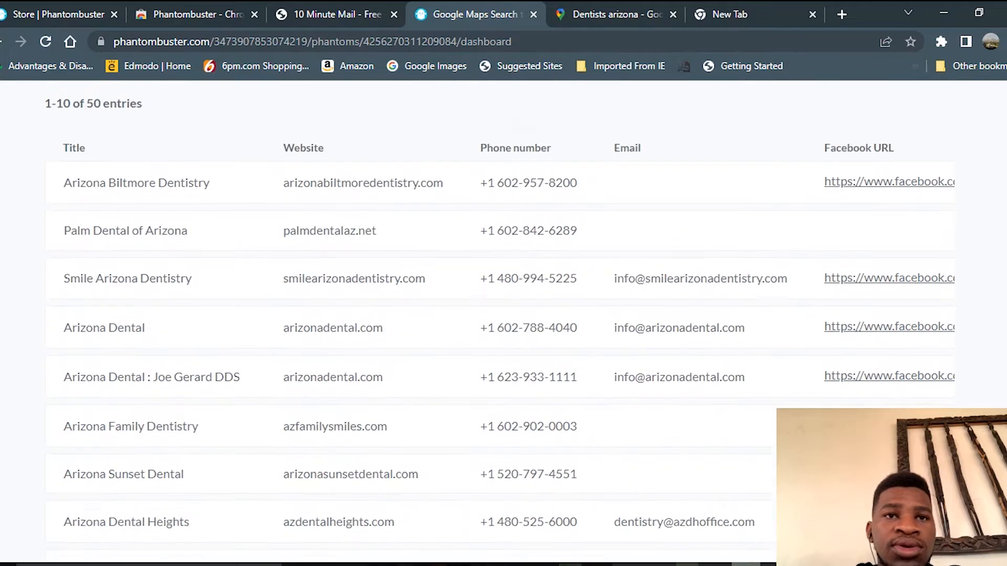
scroll(498, 325, up, 2)
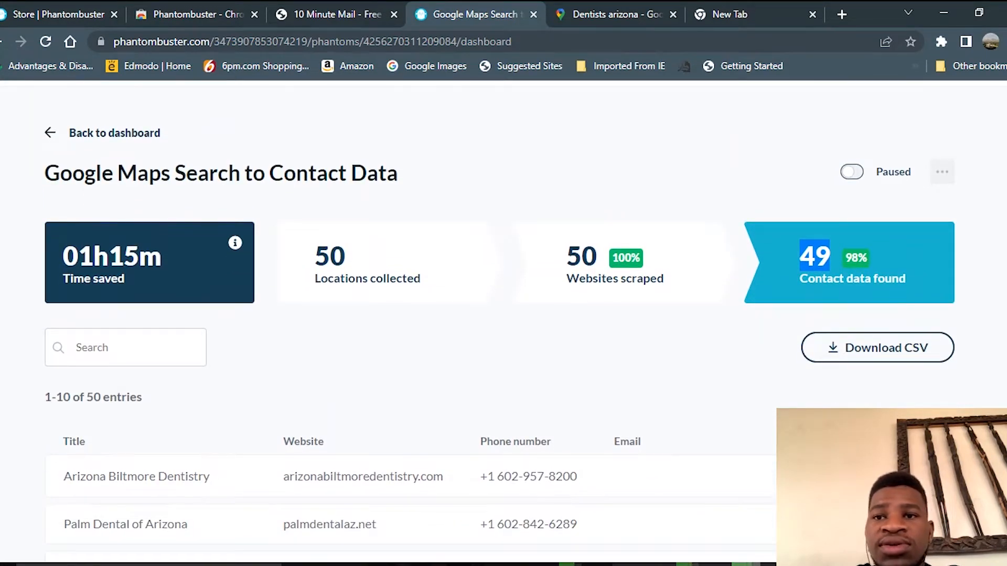
click(878, 351)
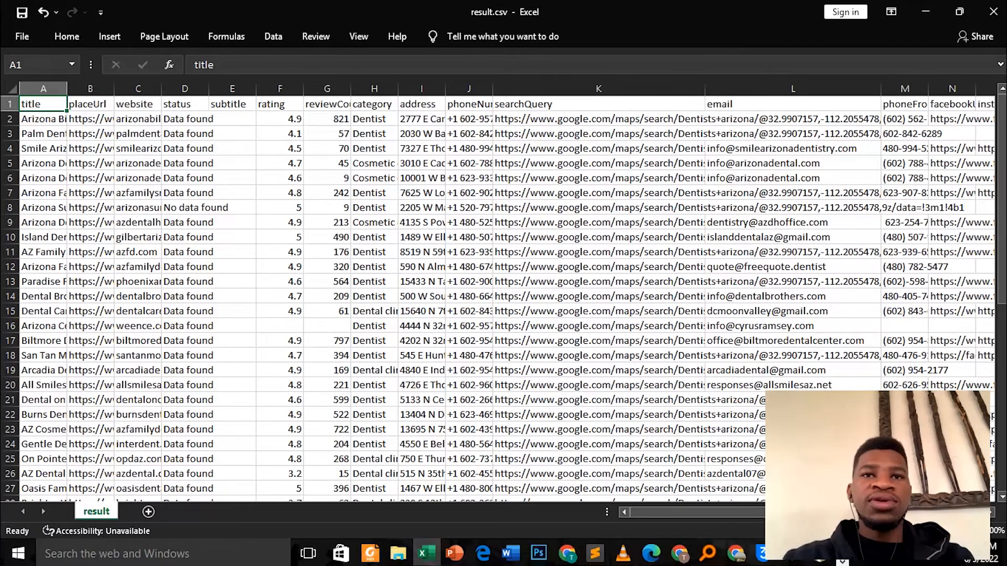
scroll(503, 293, down, 11)
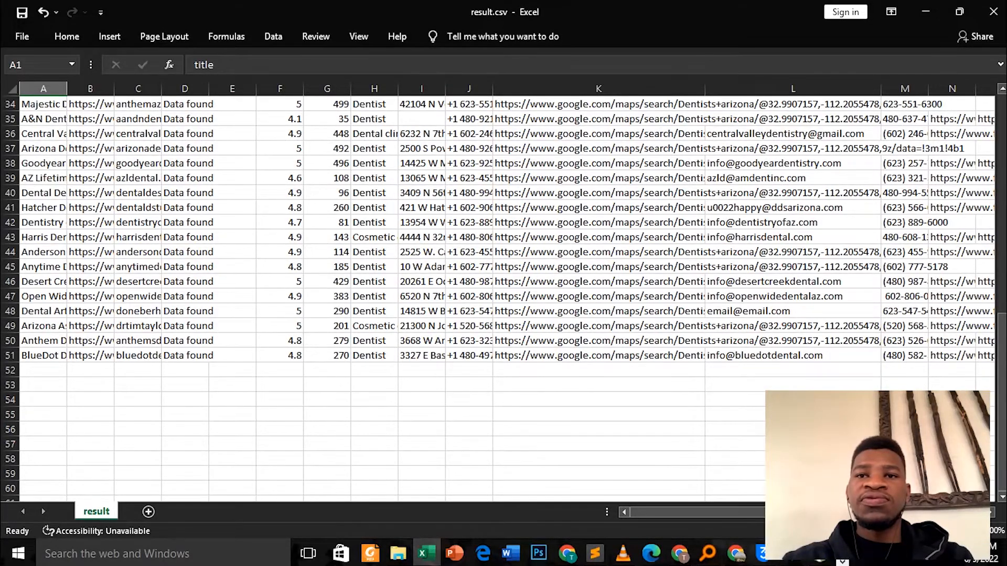
scroll(504, 293, up, 11)
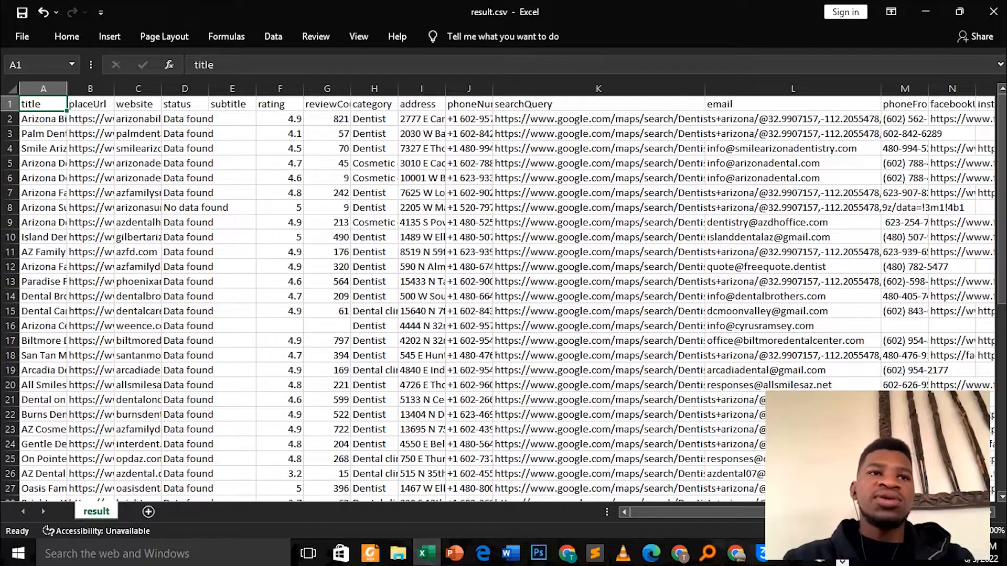
Widen the website column so its addresses show in full, and delete the status and subtitle columns
drag(162, 89, 297, 89)
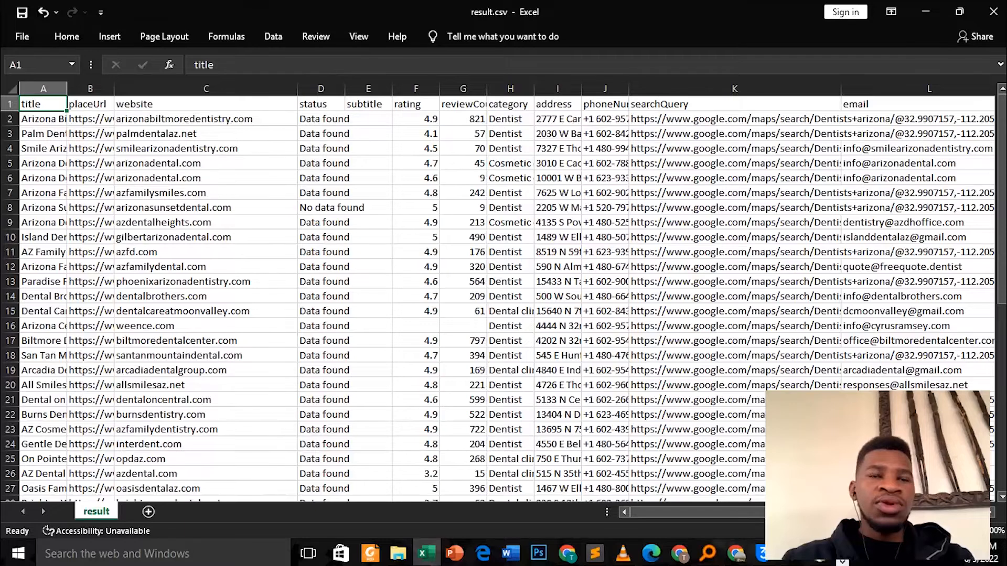
click(321, 88)
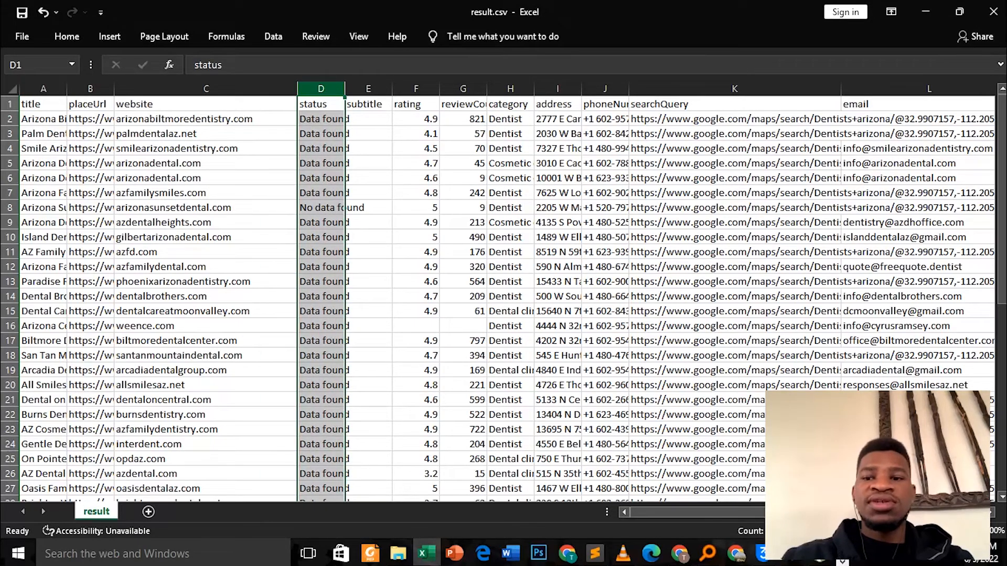
key(Delete)
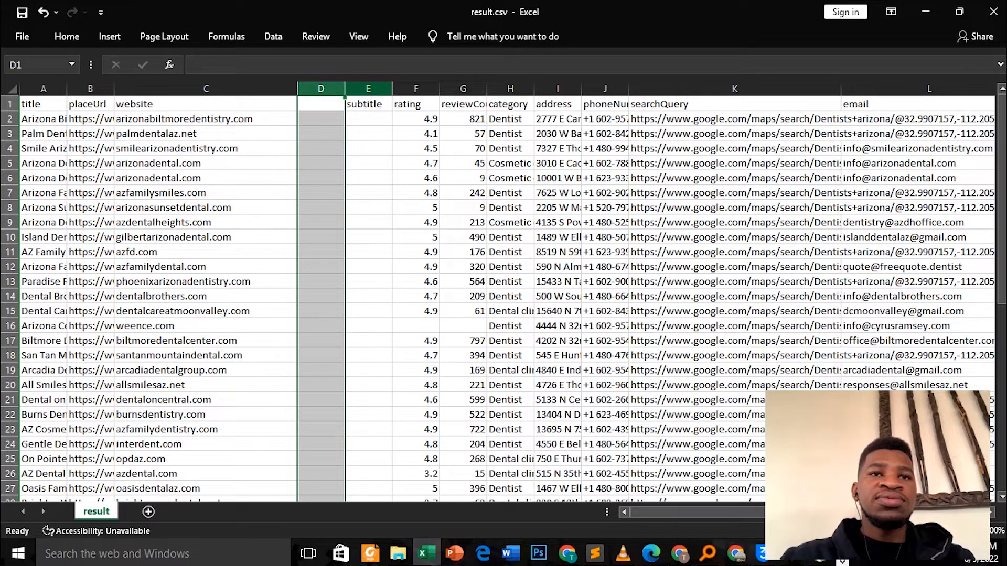
click(368, 89)
key(Delete)
drag(321, 89, 368, 89)
right_click(360, 88)
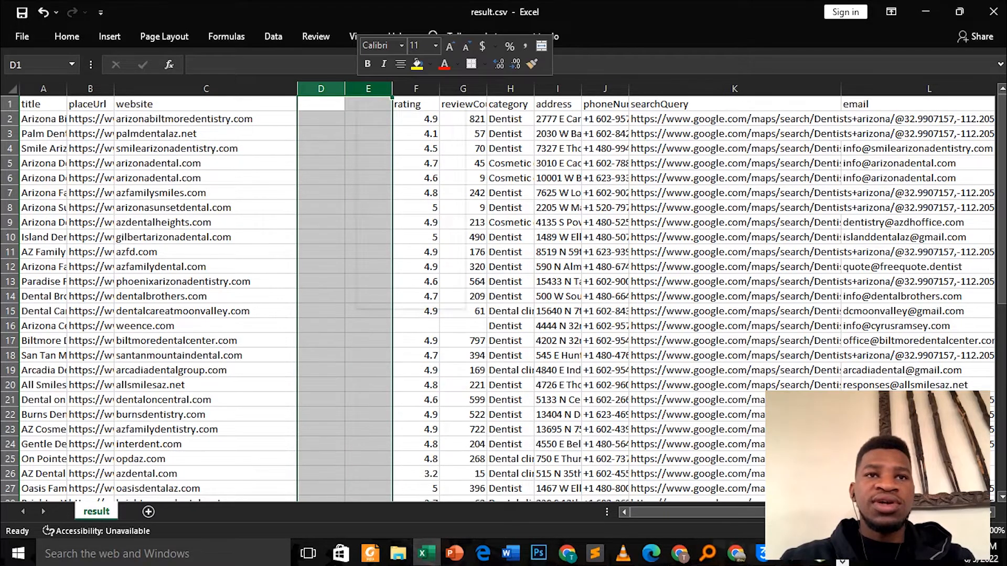
click(395, 208)
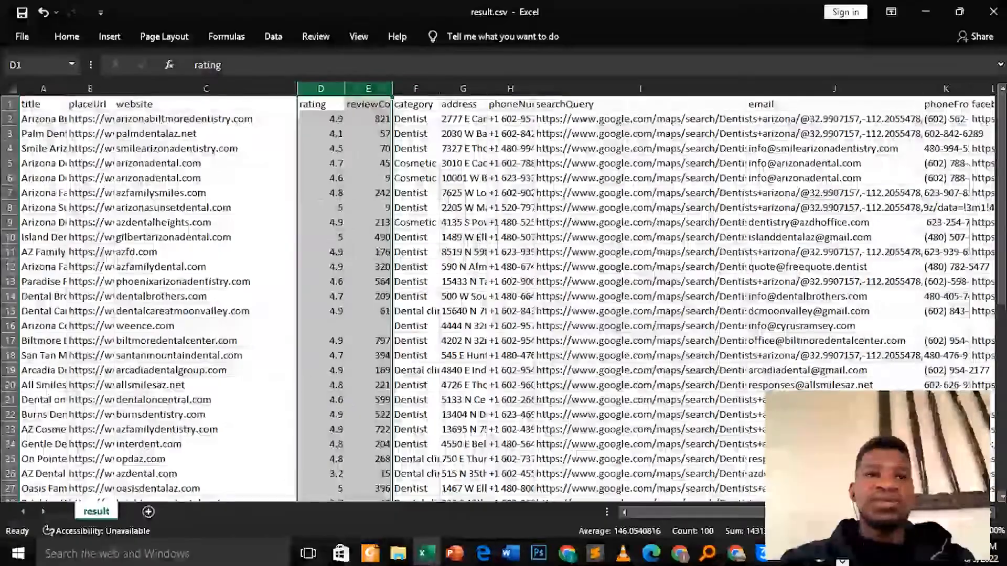
Delete the rating and review count columns
click(368, 149)
drag(321, 89, 368, 89)
right_click(360, 88)
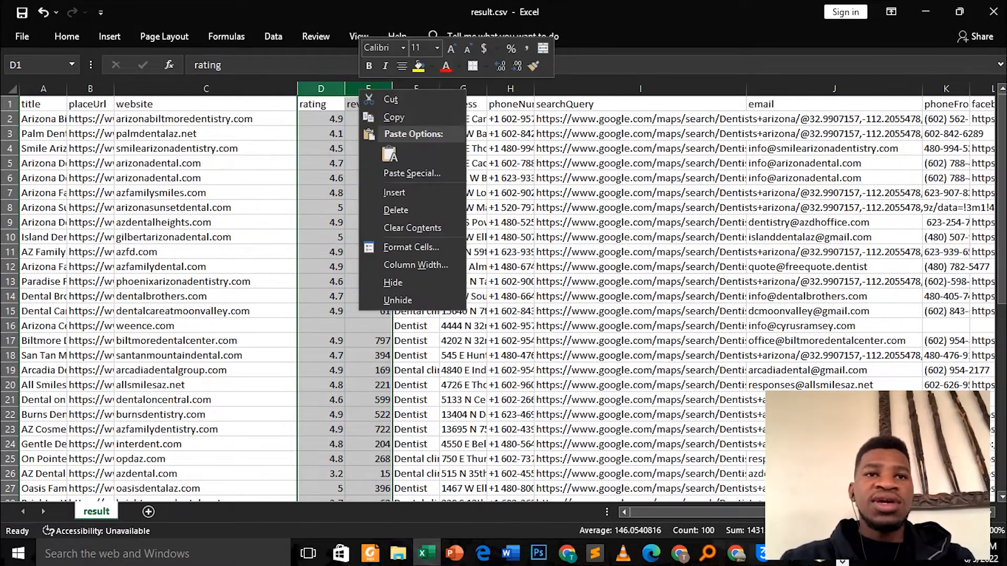
click(396, 207)
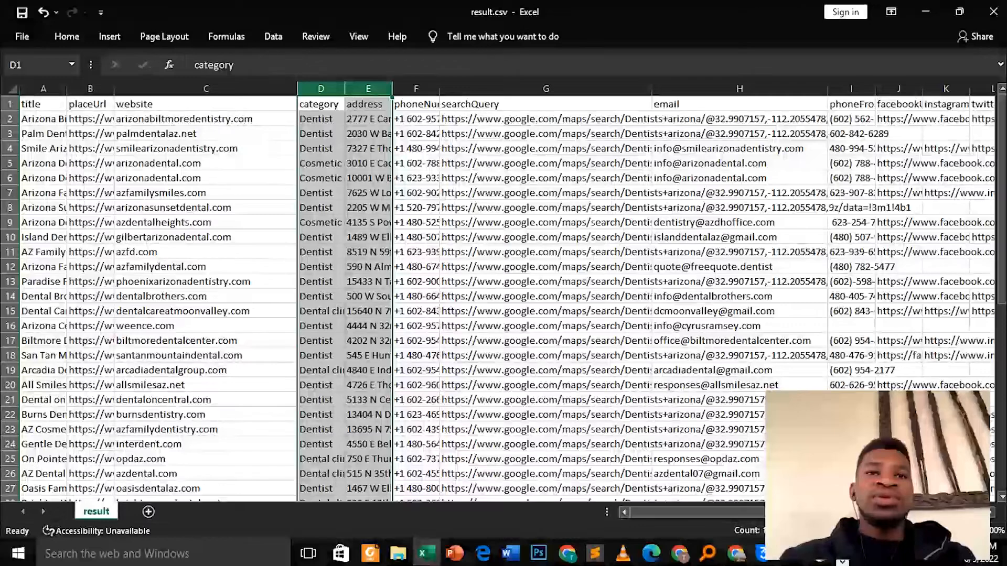
Delete the placeUrl column and widen the phoneNumber and title columns
drag(440, 89, 504, 88)
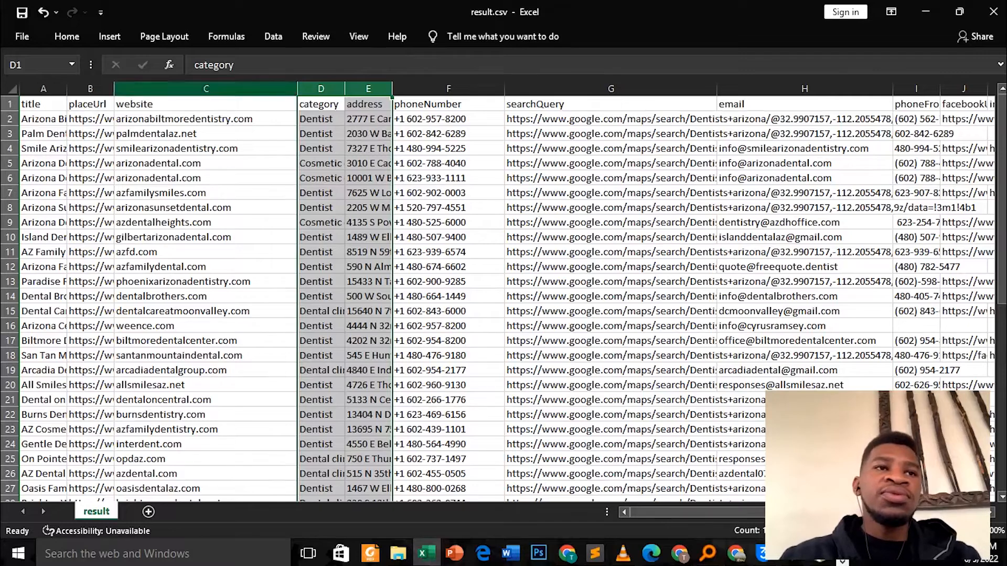
click(90, 89)
right_click(102, 92)
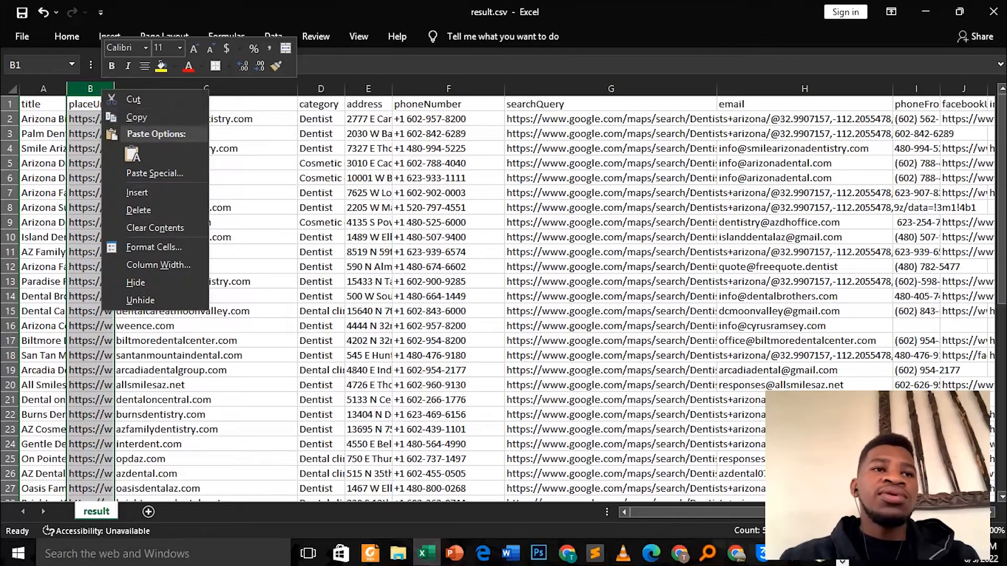
click(138, 210)
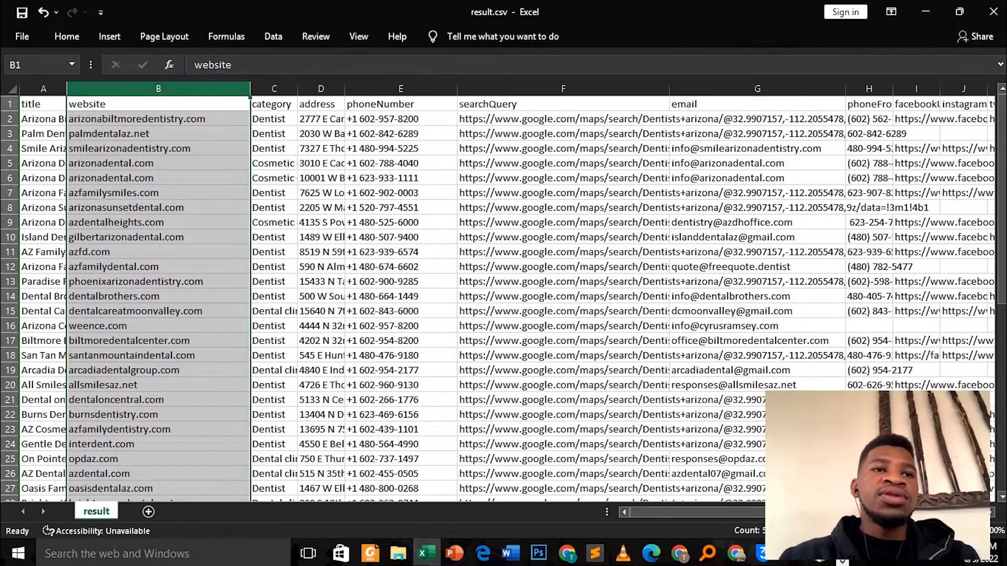
drag(67, 89, 131, 89)
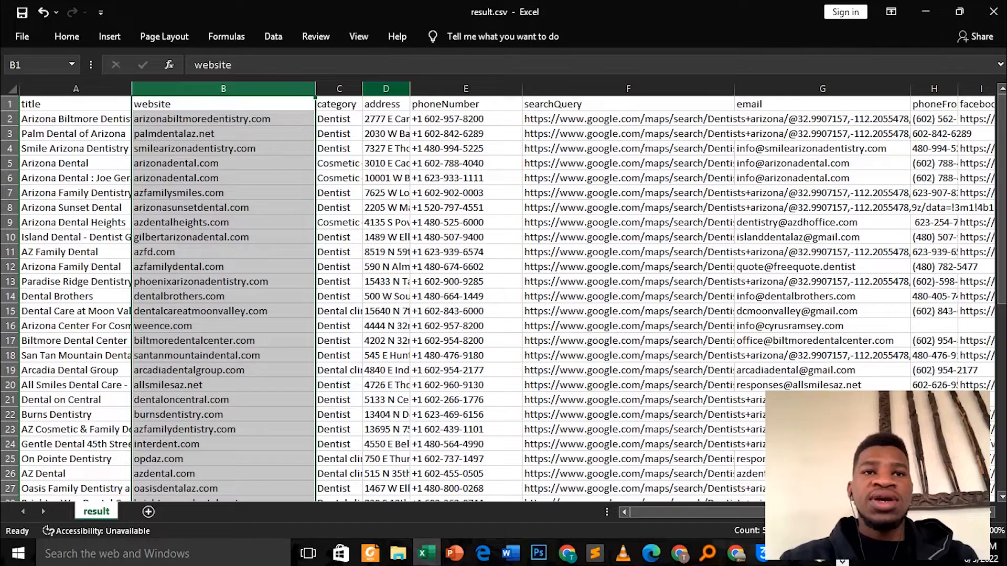
Delete the address, phoneNumber and searchQuery columns together
click(386, 88)
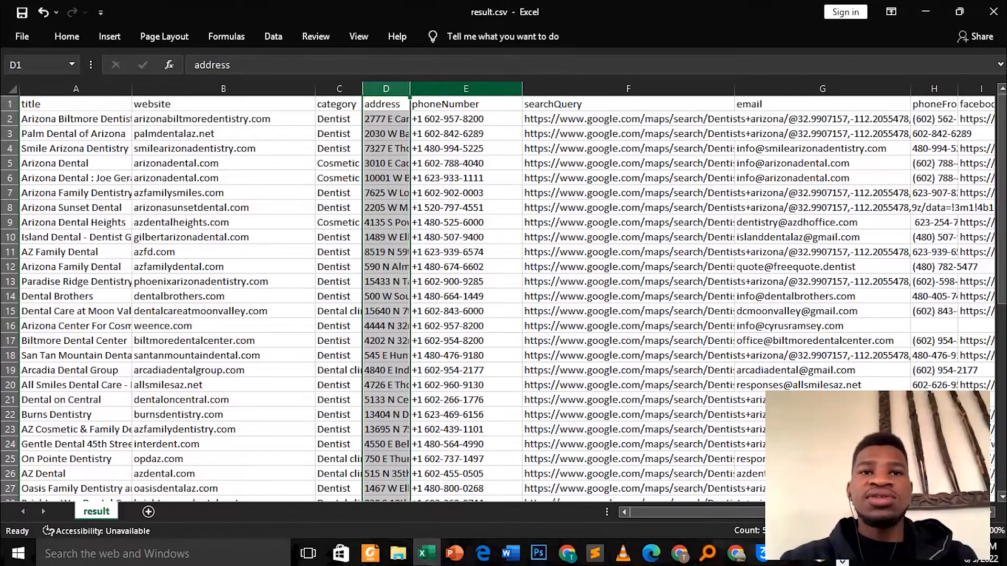
scroll(504, 294, down, 1)
scroll(504, 294, up, 1)
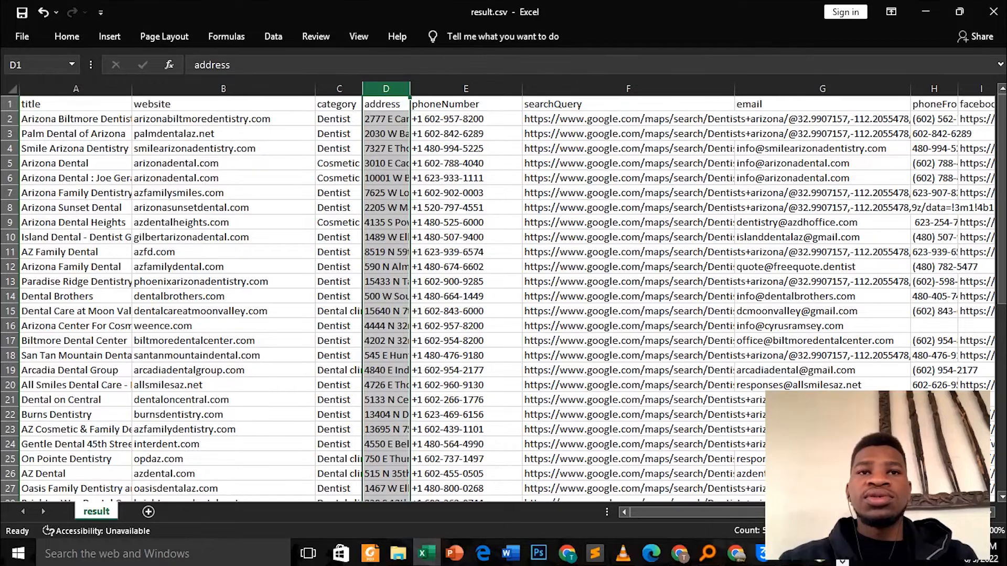
ctrl+click(466, 89)
ctrl+click(628, 89)
right_click(620, 90)
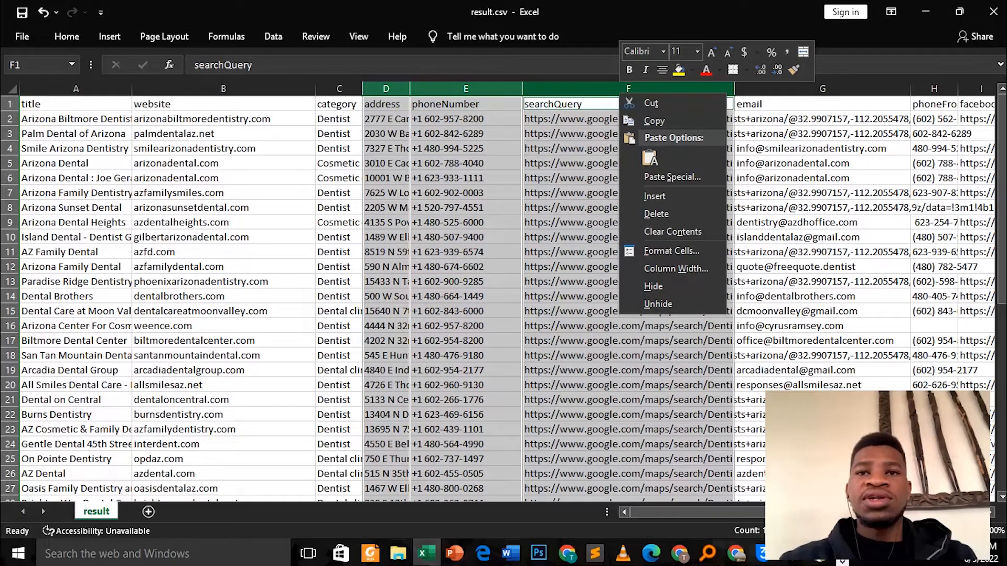
click(656, 214)
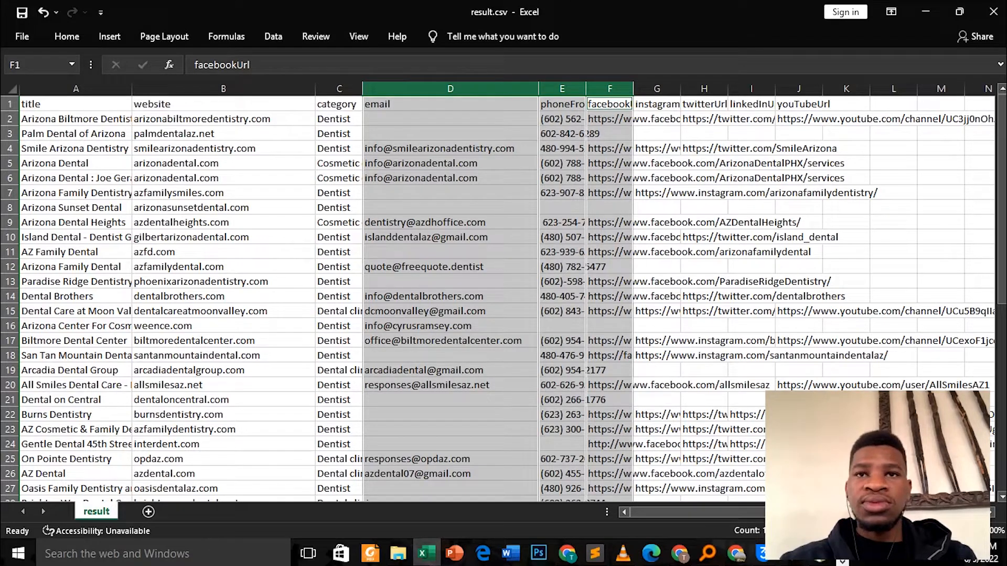
Delete the five social media columns, from facebookUrl through youTubeUrl
click(610, 88)
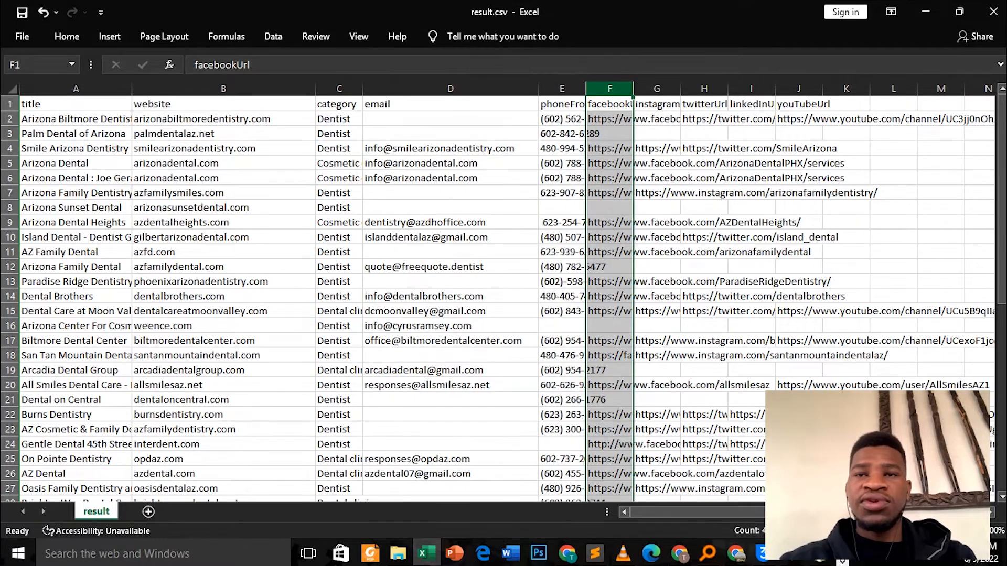
drag(610, 88, 798, 89)
right_click(784, 91)
click(818, 207)
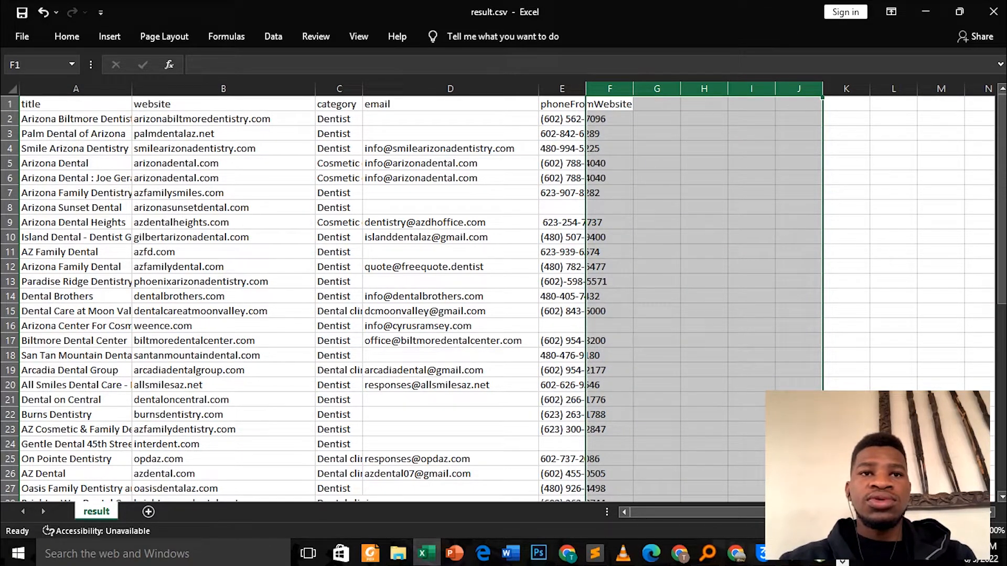
Delete the phoneFromWebsite column next to the email column
right_click(609, 90)
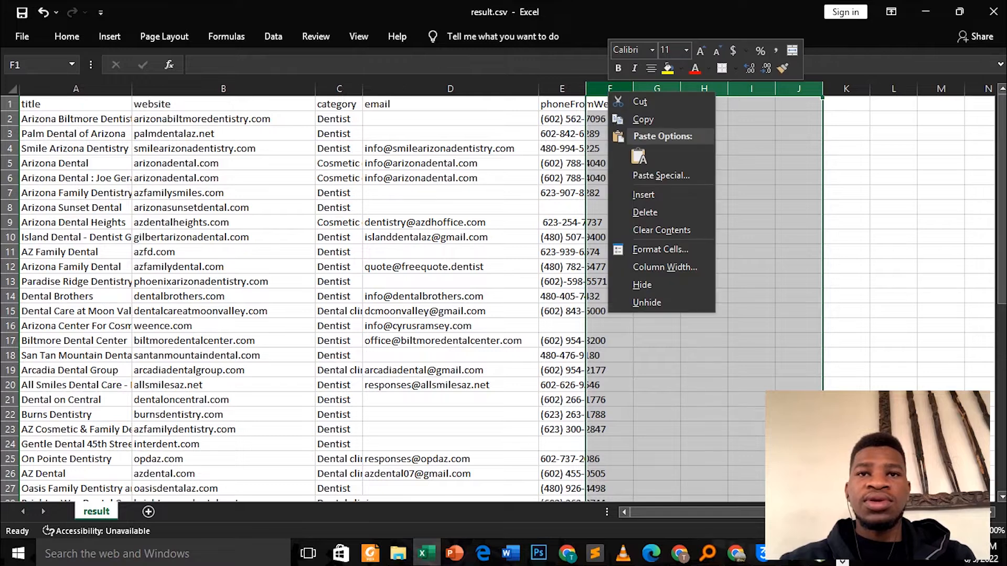
key(Escape)
drag(586, 89, 630, 89)
click(584, 89)
right_click(589, 89)
click(626, 208)
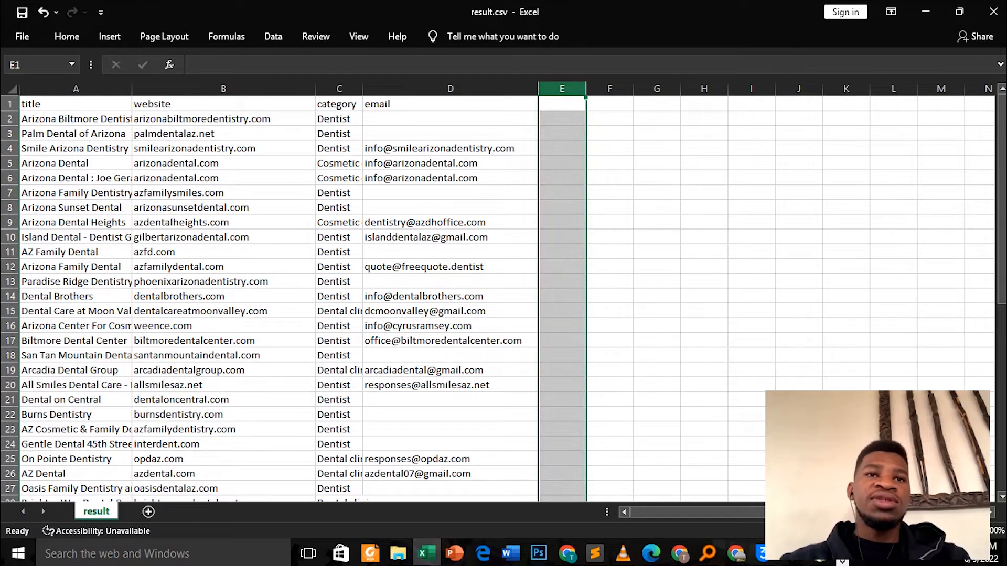
Select the header cells from email back to title and add filters to them
click(390, 107)
drag(379, 110, 48, 109)
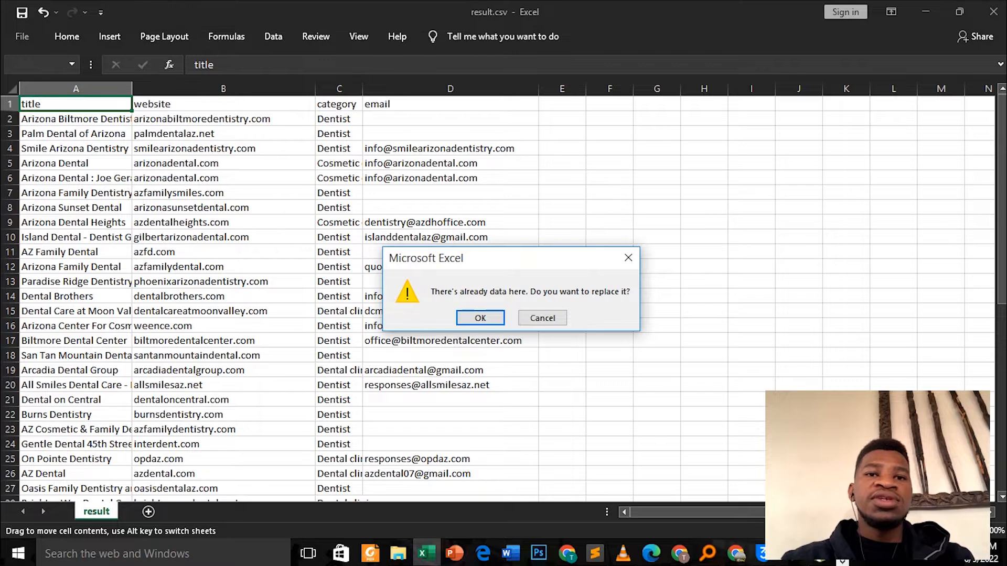
click(541, 317)
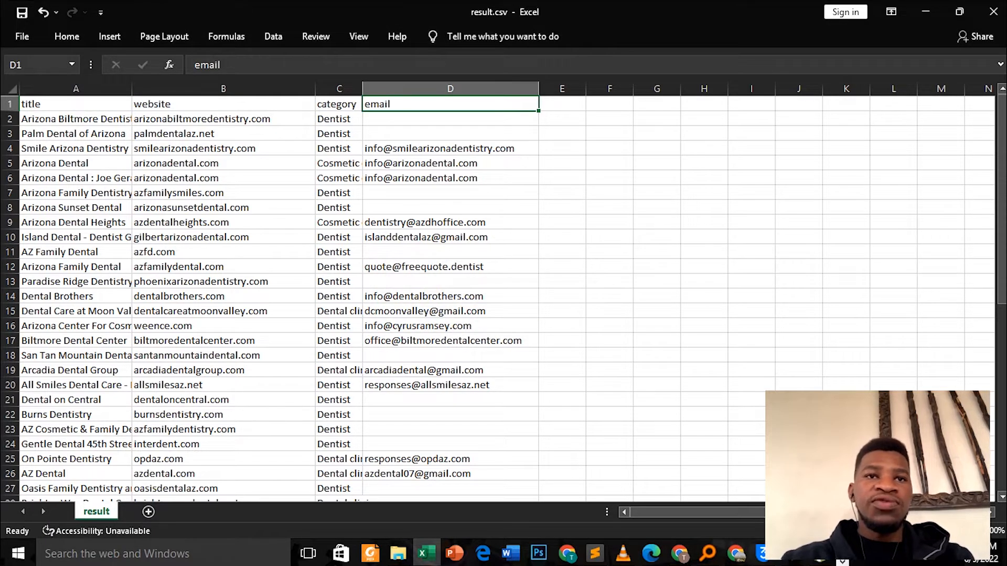
key(shift+Left)
key(shift+Left)
key(shift+Left)
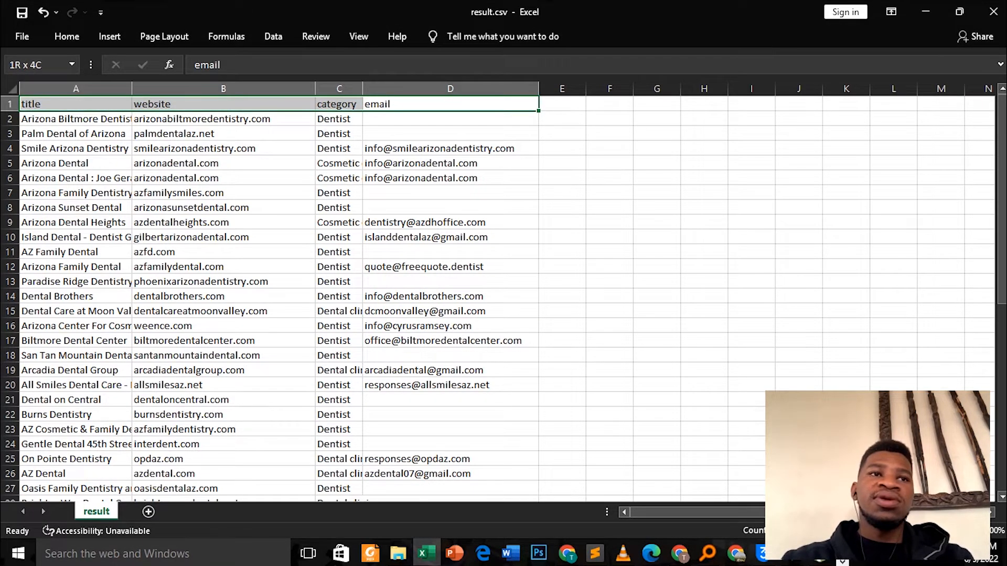
click(67, 36)
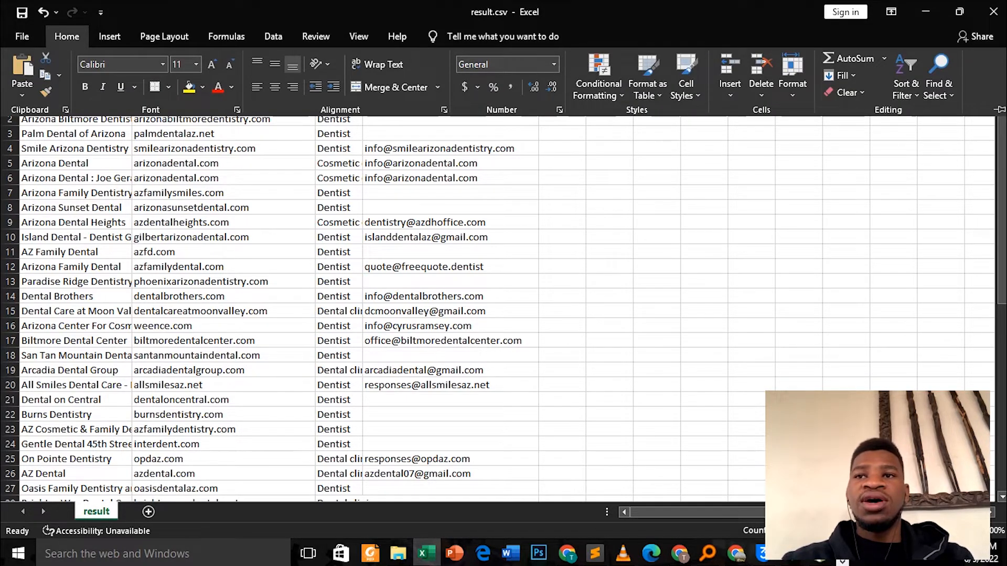
click(905, 78)
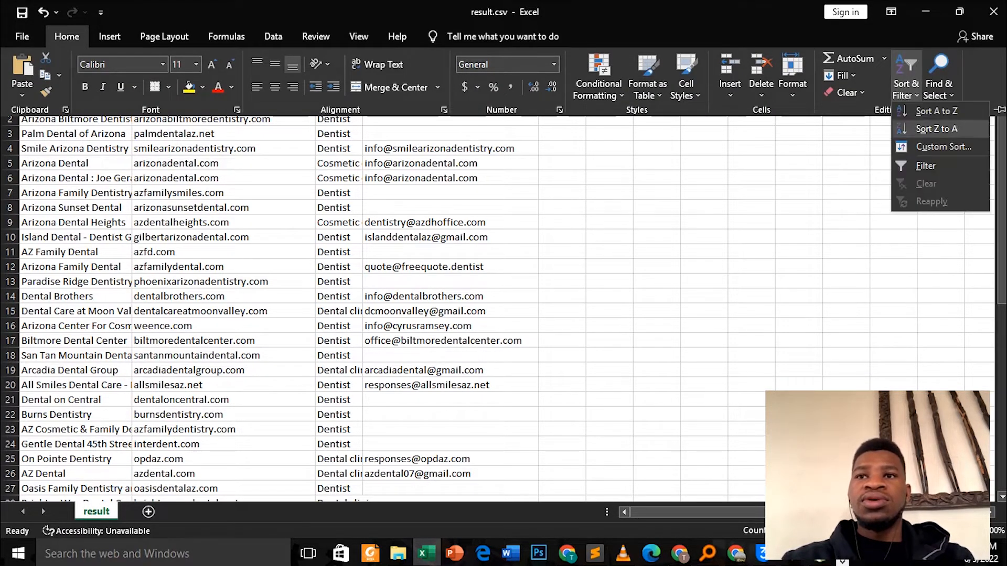
click(925, 165)
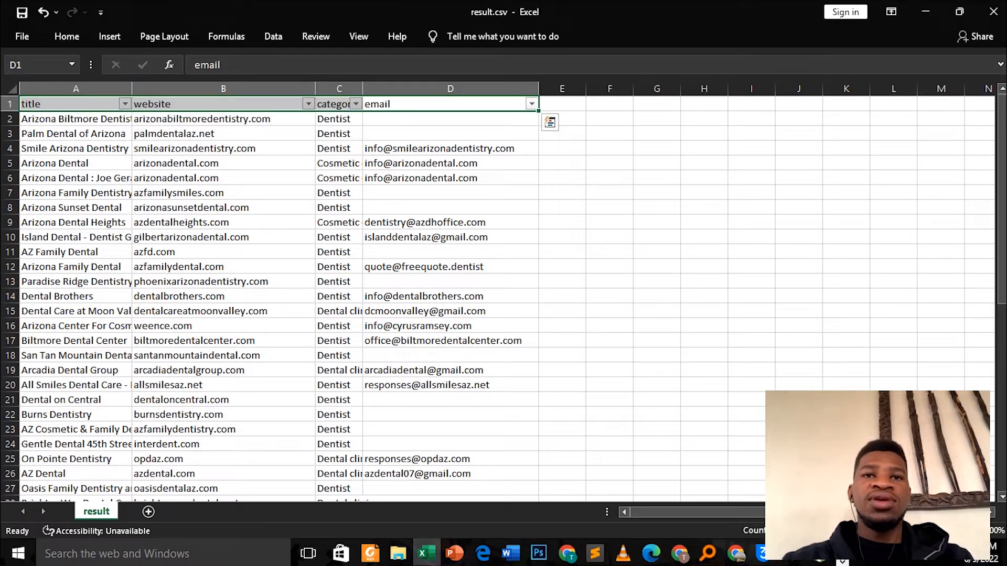
Filter the email column to exclude the blank entries
click(532, 104)
scroll(446, 315, down, 6)
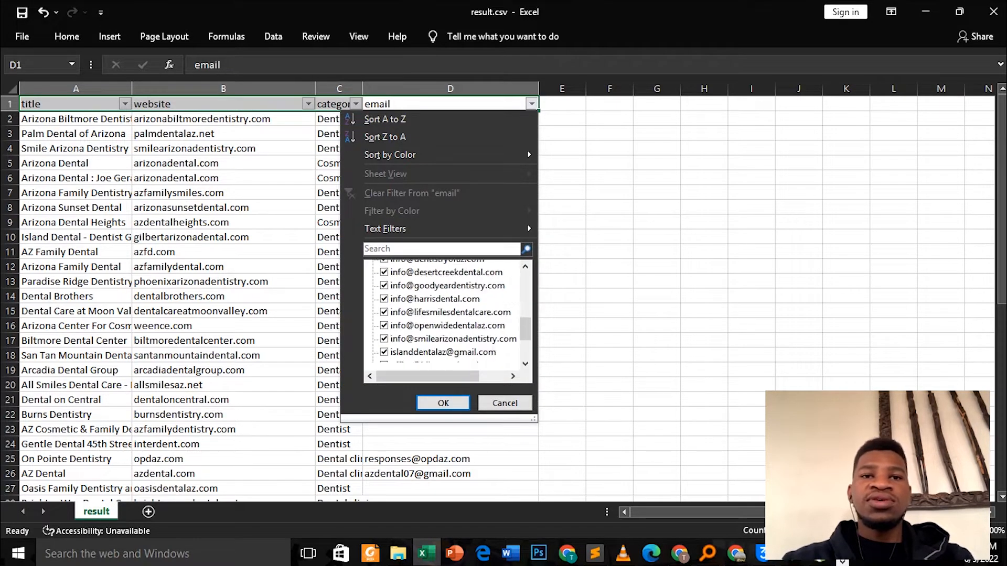
click(384, 359)
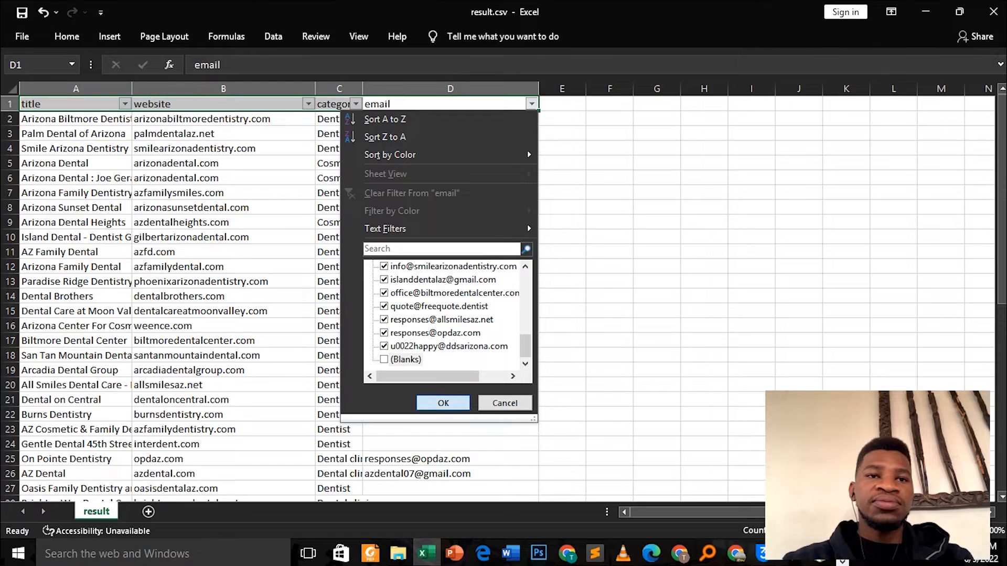
click(443, 403)
Look over the filtered rows and save result.csv, keeping the CSV format
scroll(367, 293, down, 10)
scroll(367, 294, up, 10)
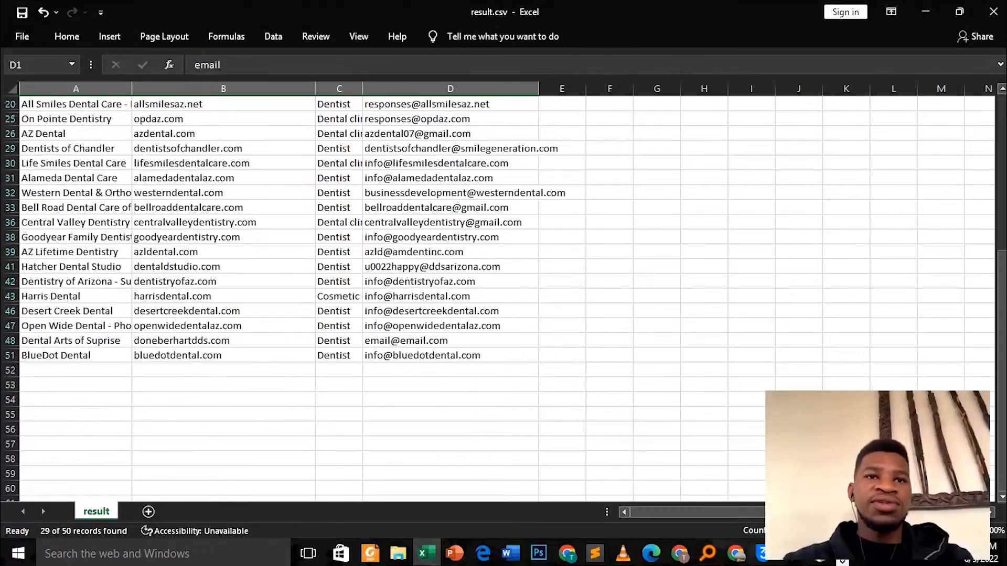
key(ctrl+s)
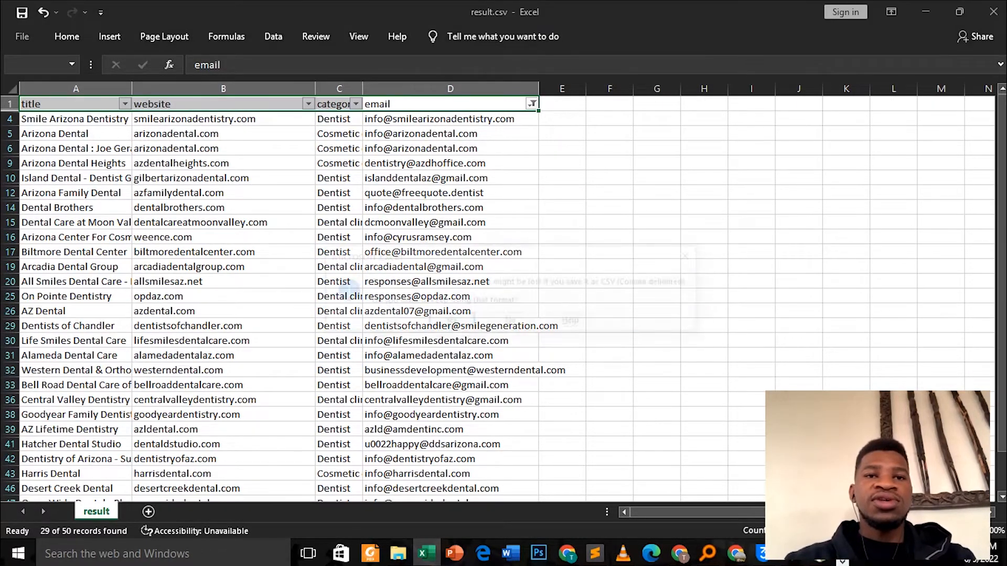
key(Return)
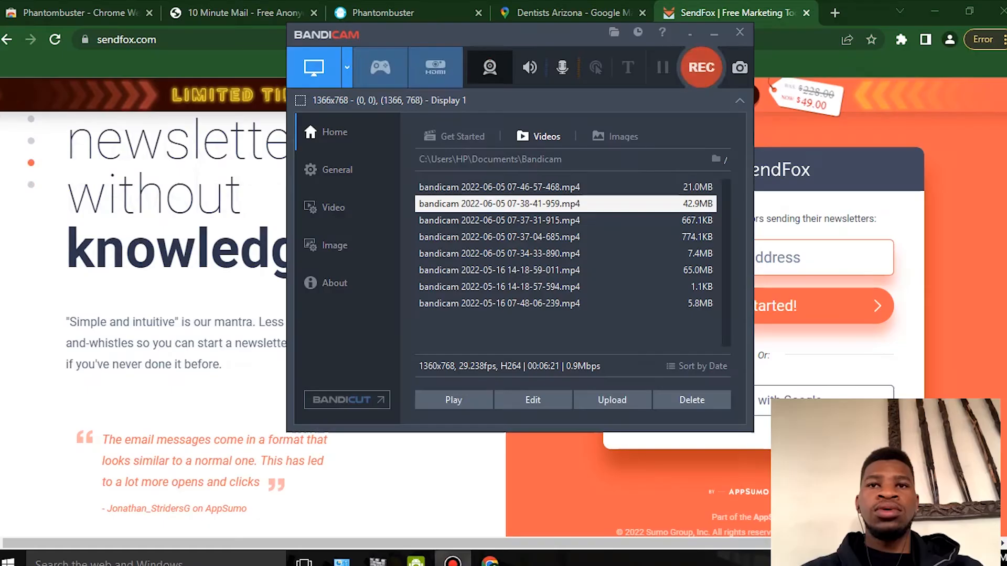
key(F12)
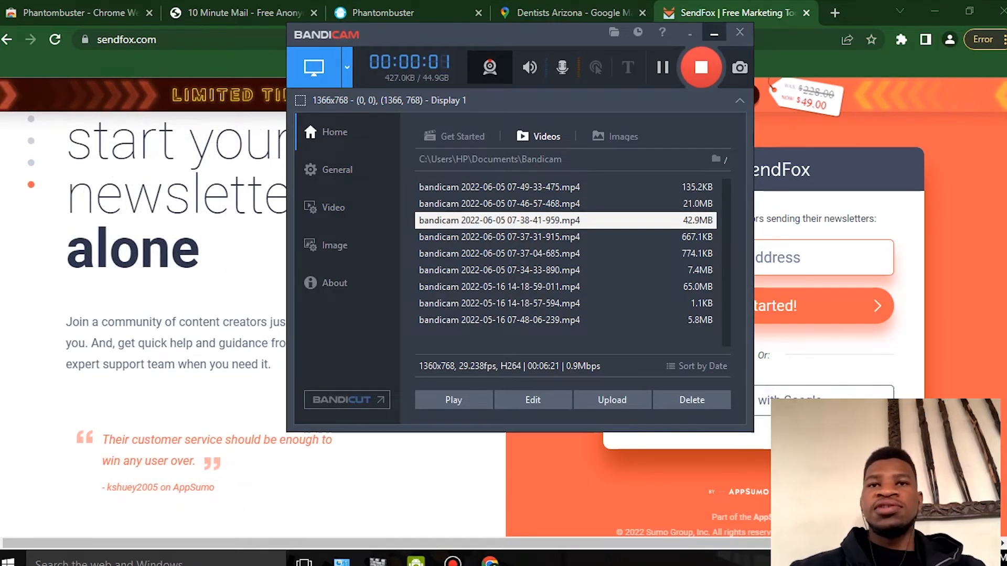
click(713, 33)
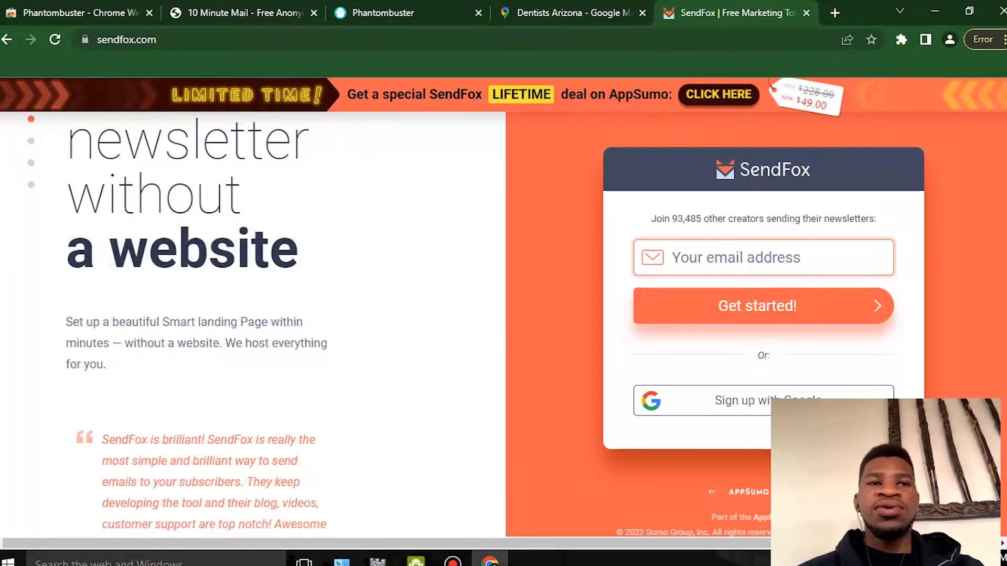
scroll(478, 328, up, 1)
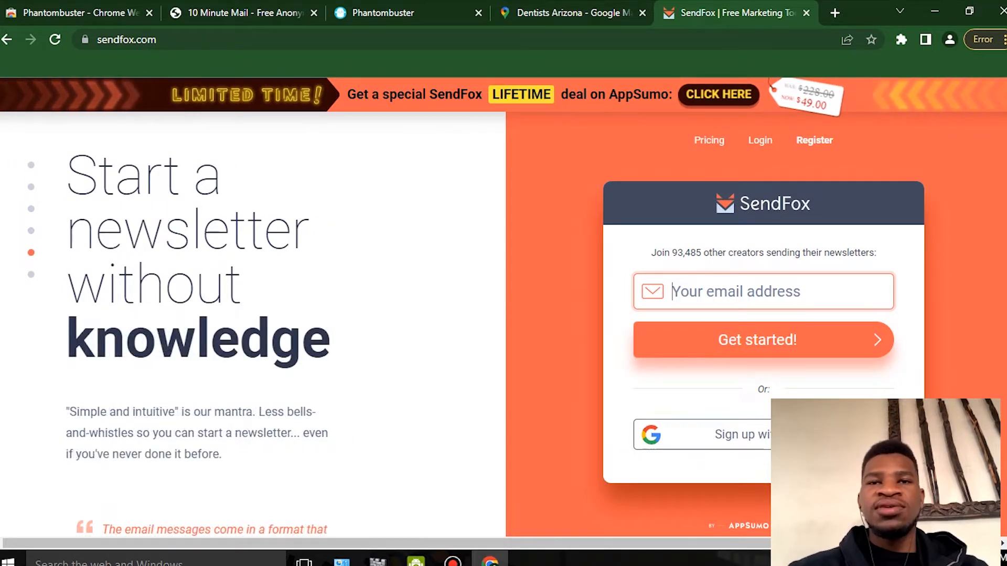
scroll(480, 312, down, 1)
scroll(480, 330, up, 1)
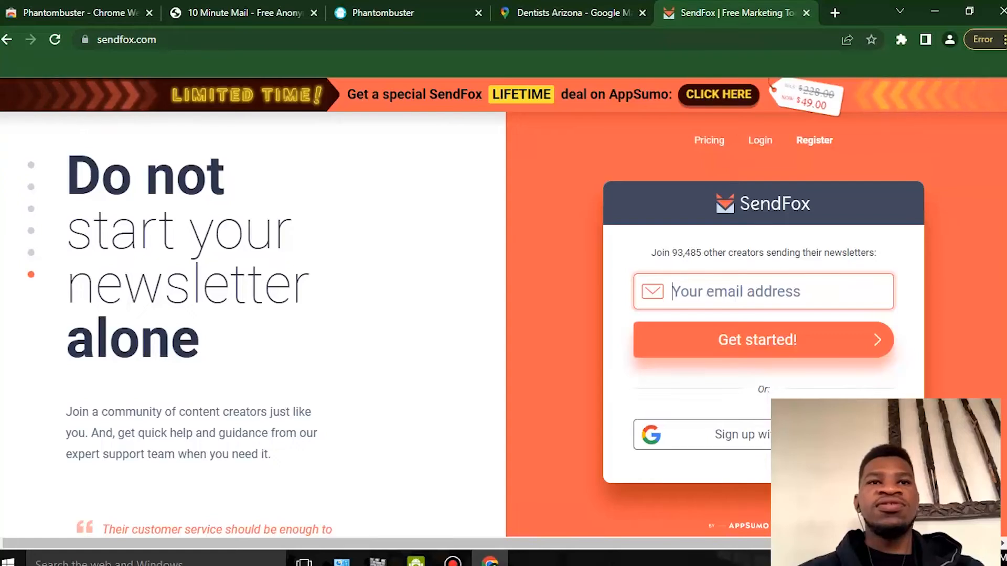
scroll(481, 312, down, 1)
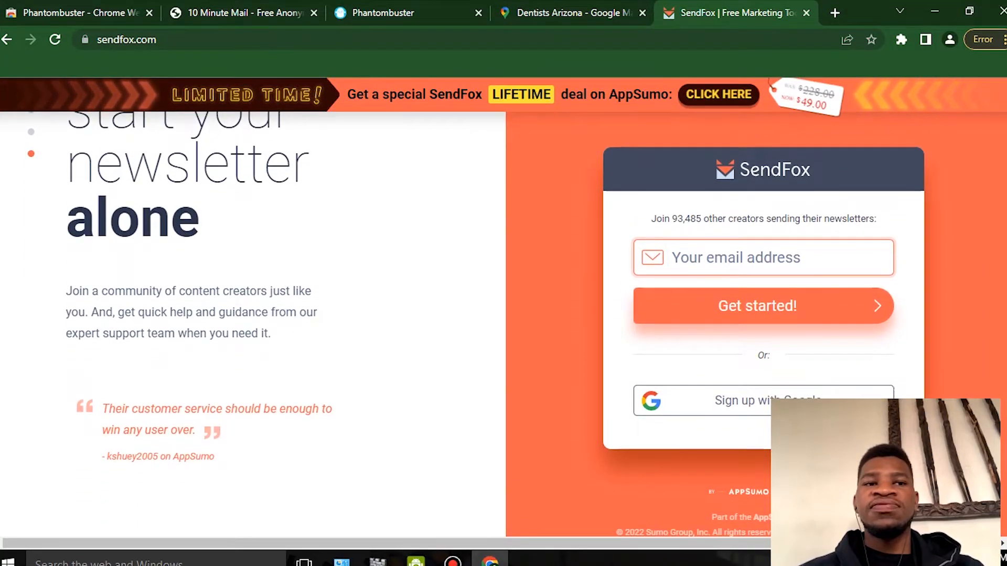
scroll(480, 311, up, 1)
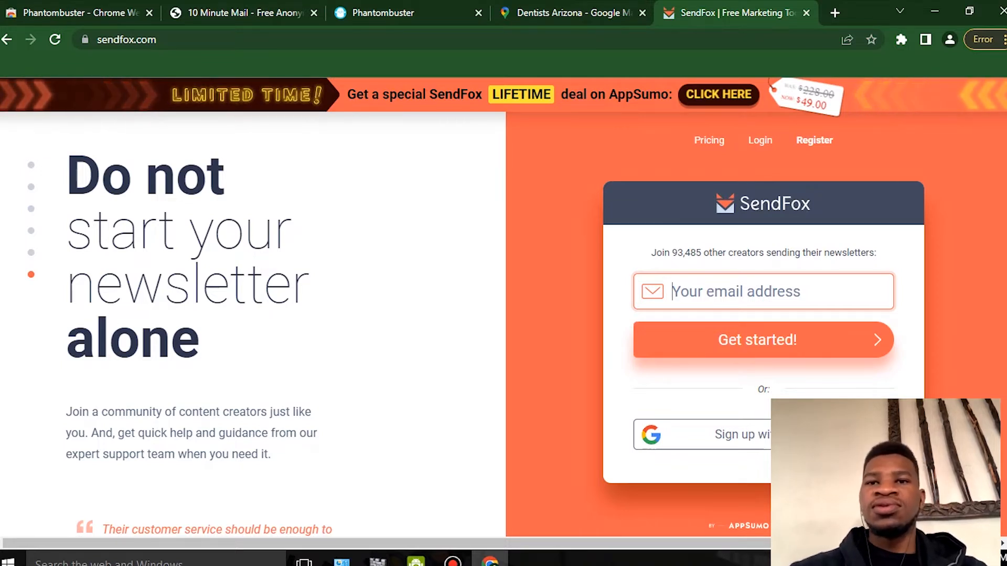
scroll(504, 324, down, 2)
scroll(503, 324, up, 2)
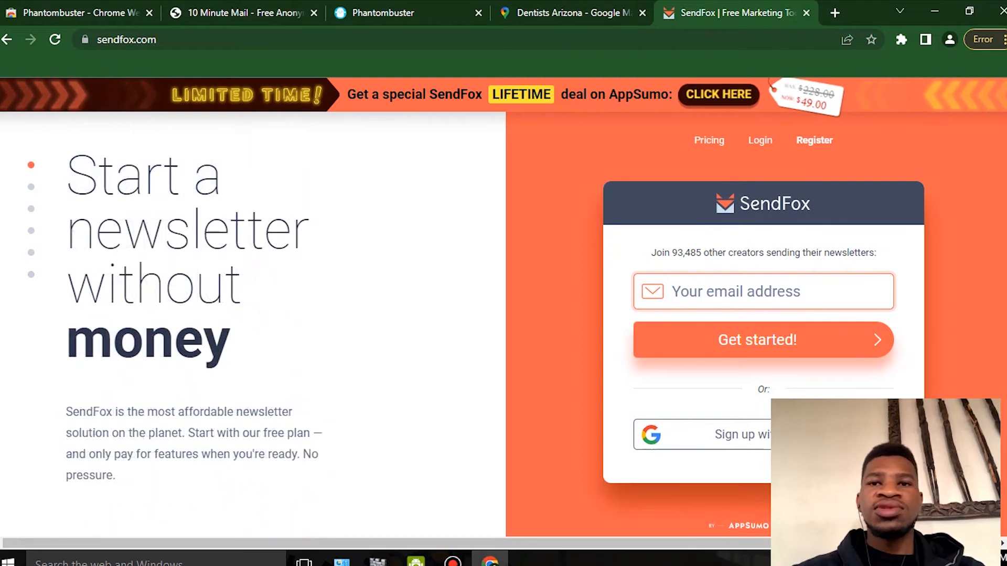
Replace the 10 Minute Mail tab with a duplicate that has a fresh temporary address, and place it beside the SendFox tab
click(242, 13)
scroll(504, 315, down, 3)
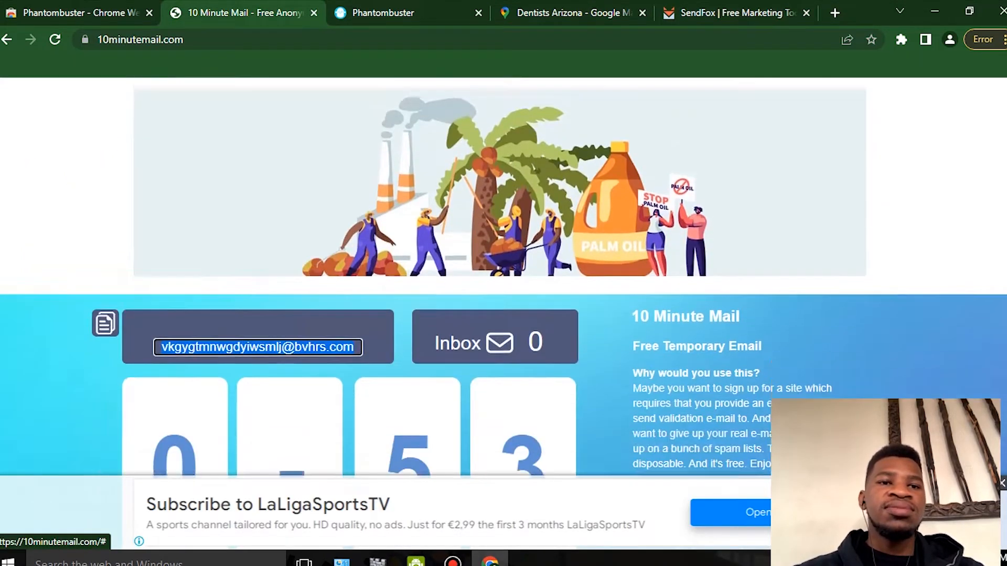
scroll(472, 340, down, 2)
right_click(235, 6)
click(272, 112)
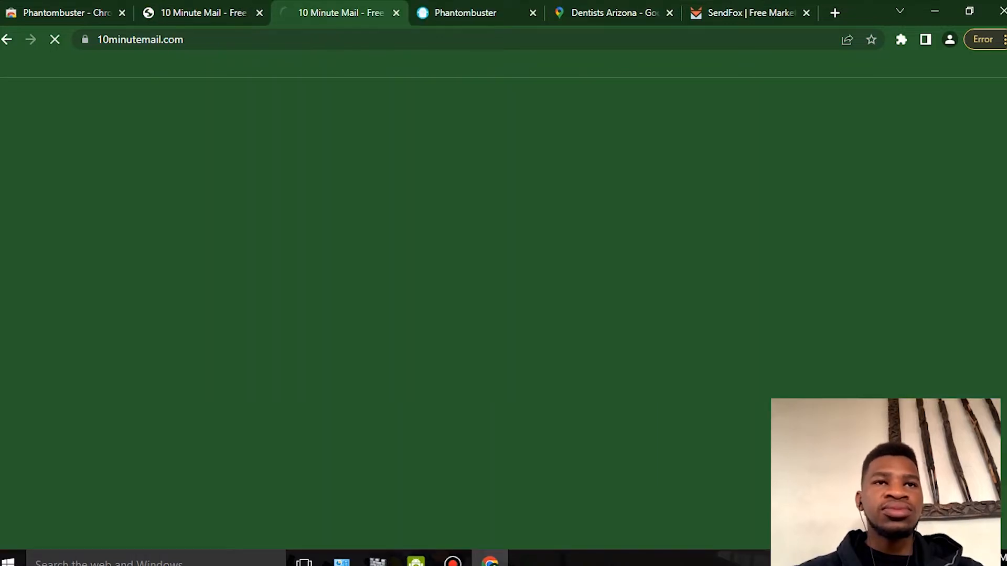
click(258, 13)
drag(217, 13, 489, 12)
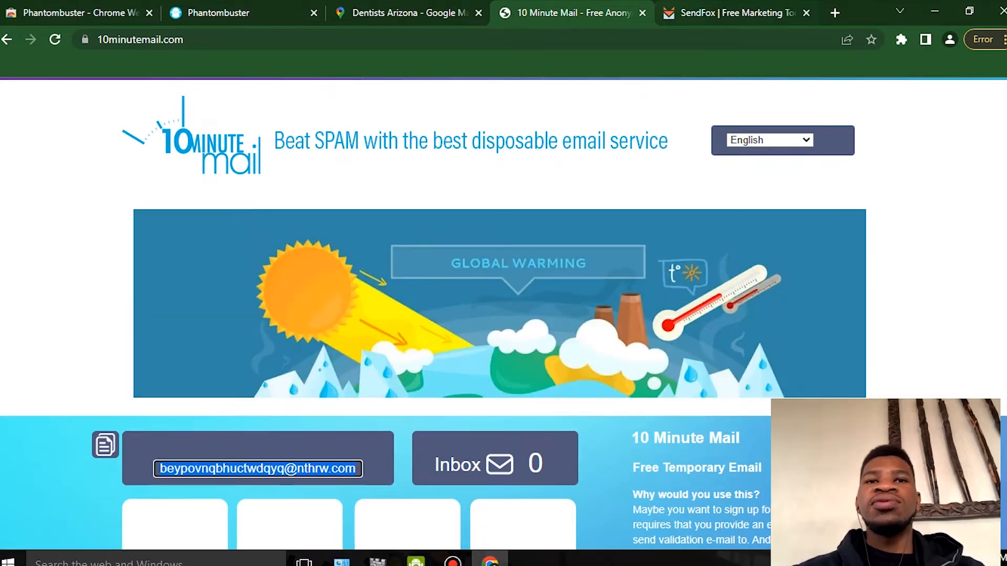
Enter the temporary email address in the SendFox sign-up form and submit it
click(730, 13)
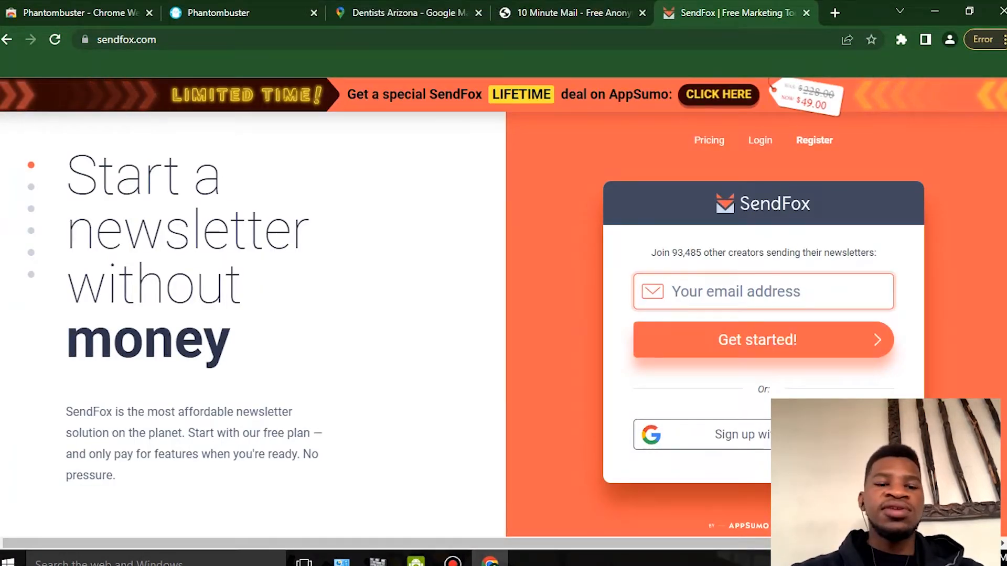
key(ctrl+v)
key(Return)
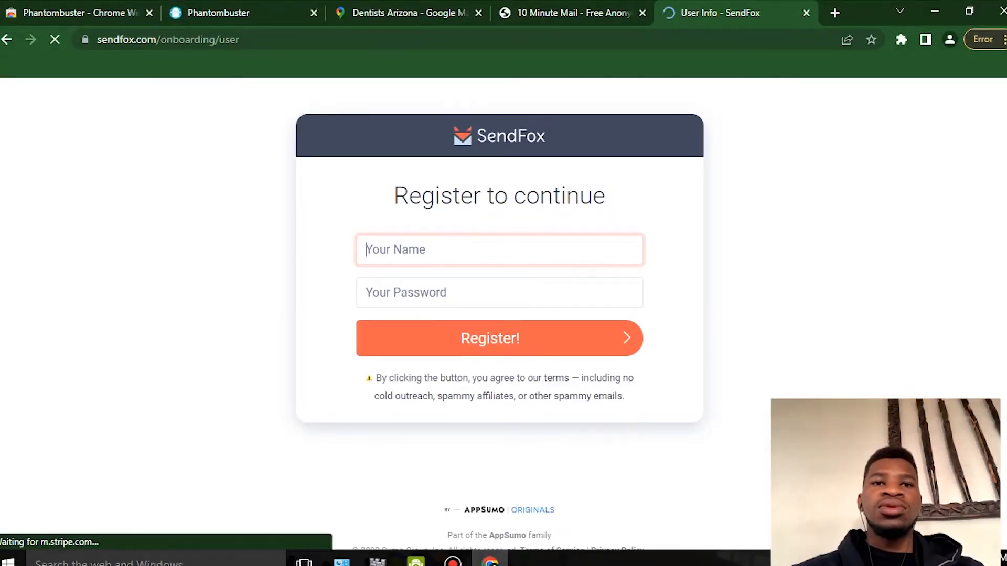
Register the SendFox account under the name Tadala LLC with an account password, and decline saving the password in the browser
text(Tadala LLC)
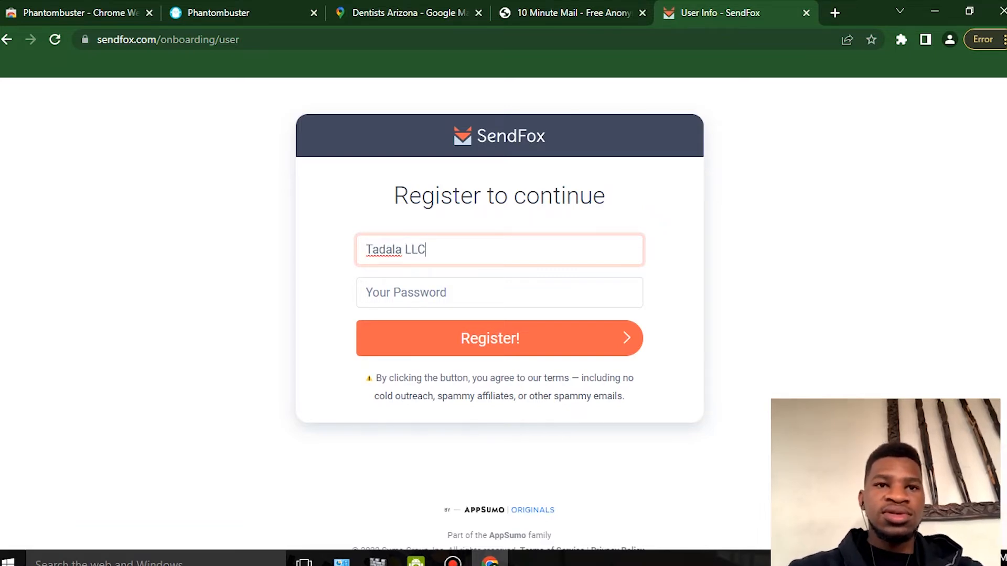
key(Tab)
text(•••)
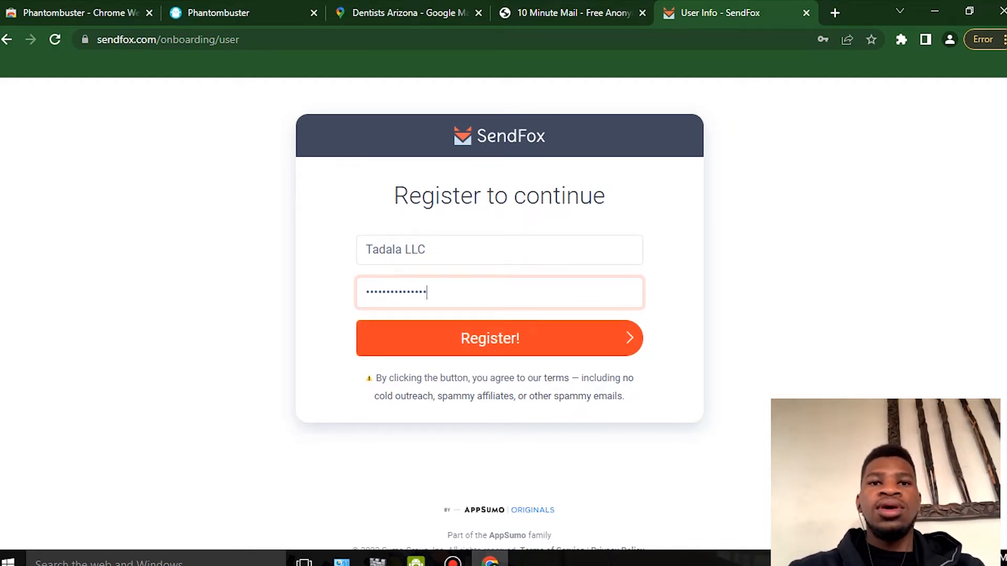
key(Return)
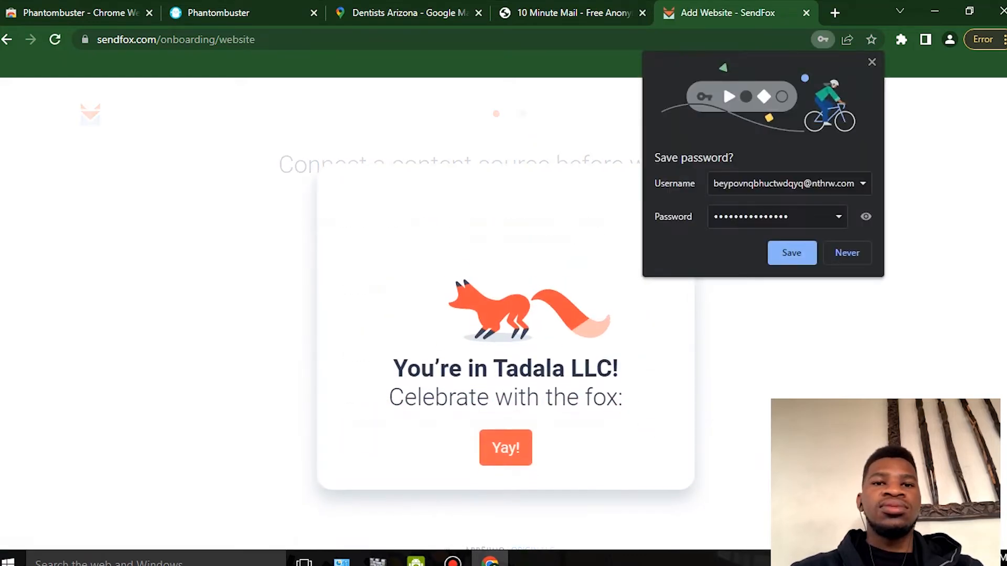
click(847, 253)
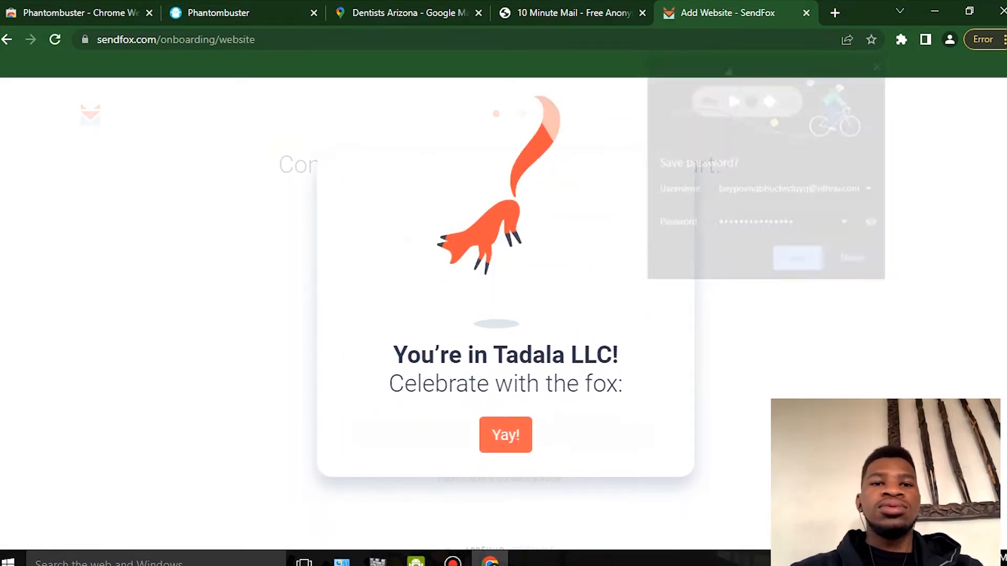
Dismiss the welcome message and skip connecting a content source
click(505, 435)
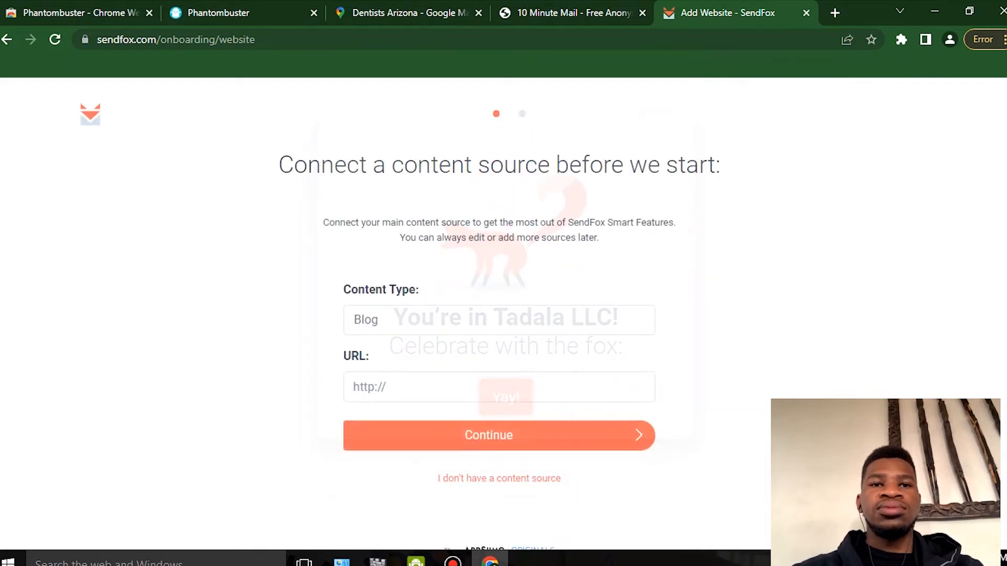
click(499, 320)
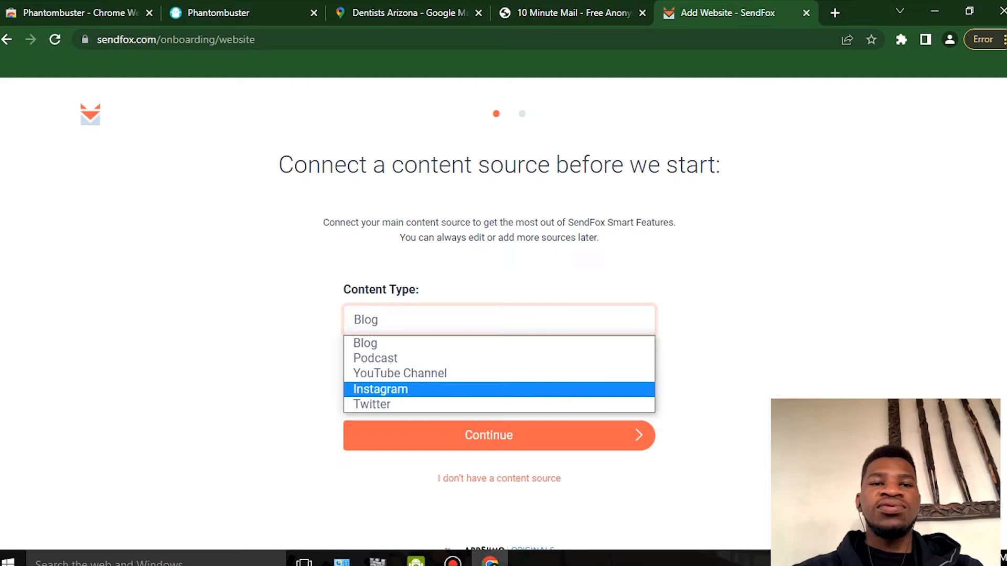
click(488, 417)
click(478, 479)
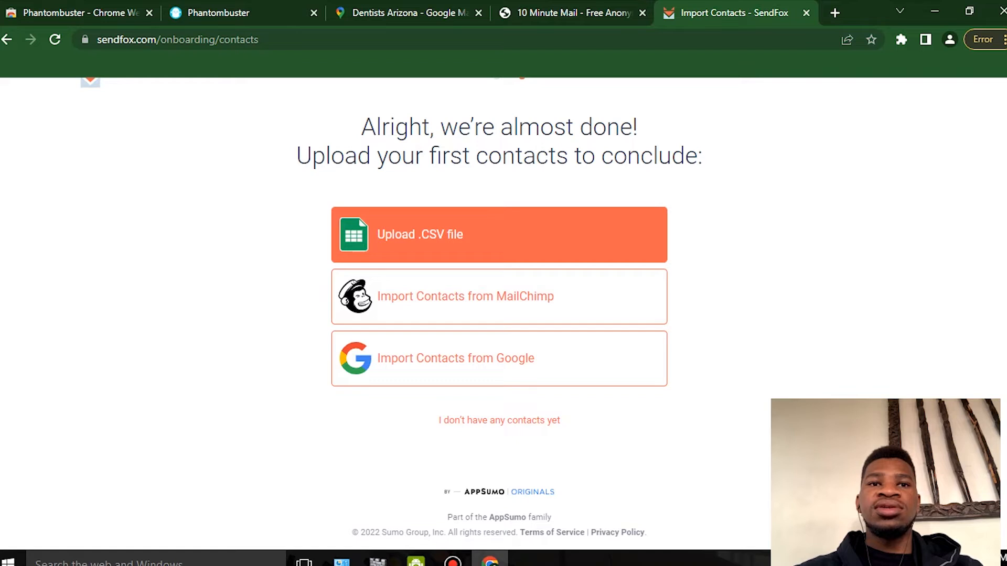
Upload result.csv from the Desktop as the first contacts file
click(493, 235)
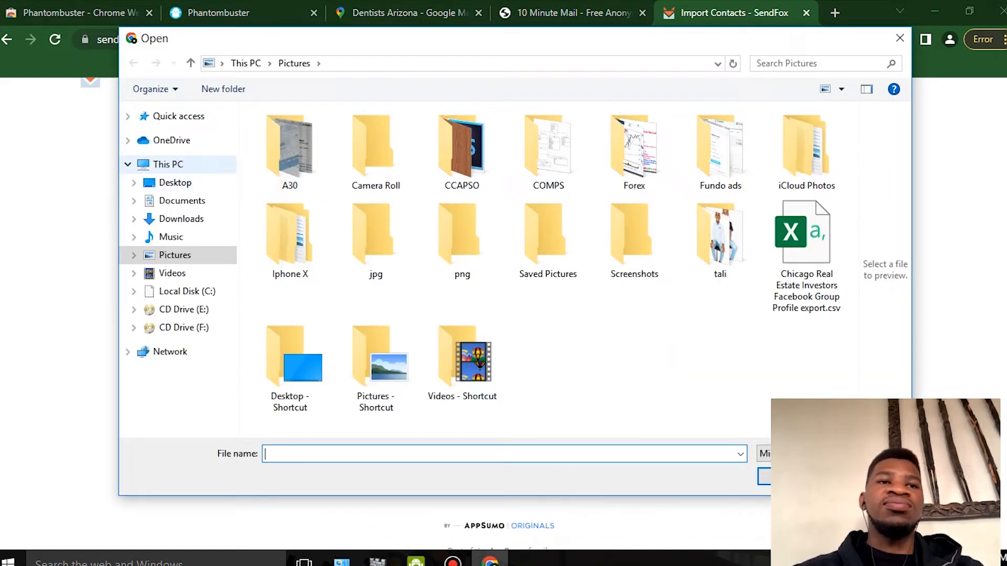
click(175, 183)
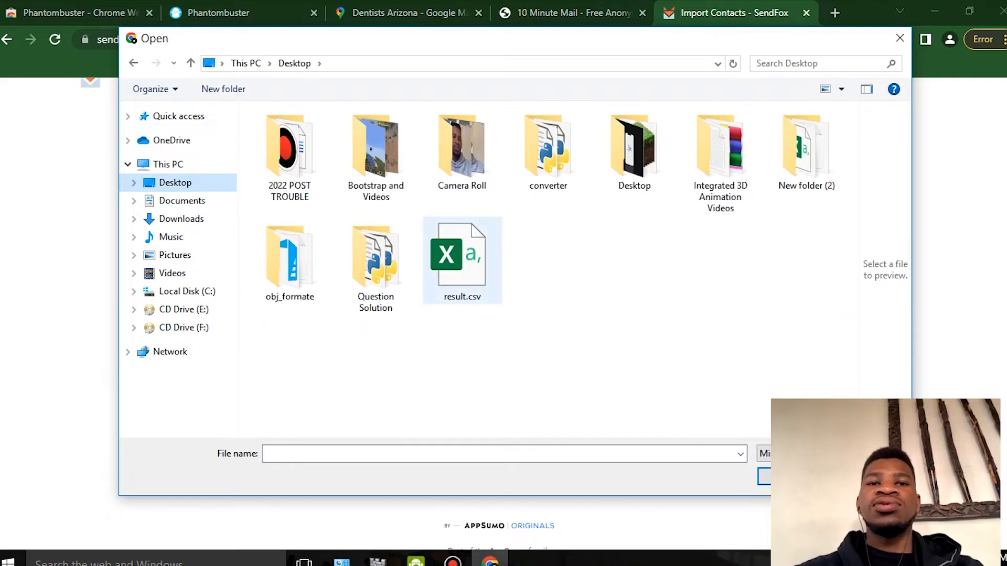
double_click(461, 260)
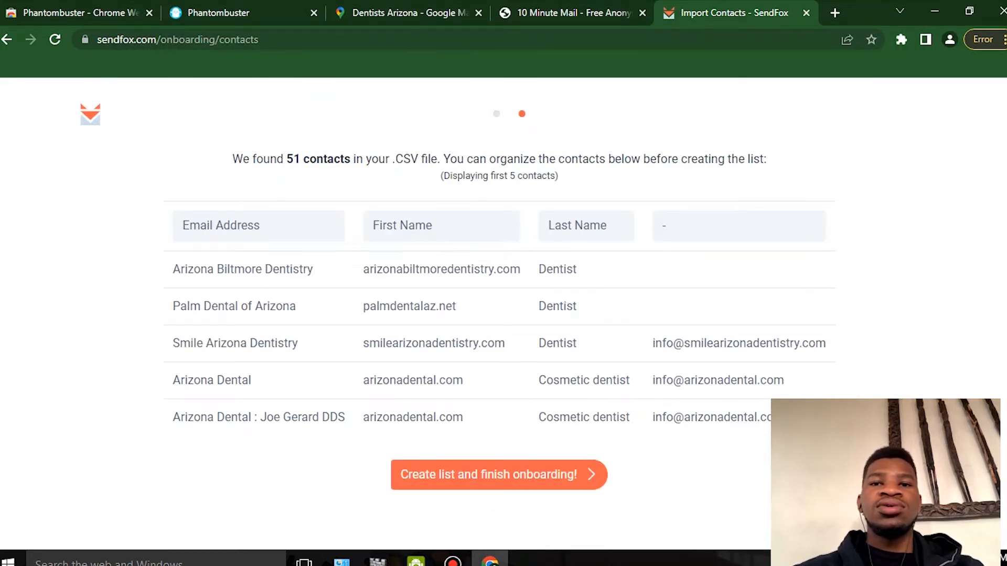
Check the imported contacts preview, then create the list and finish onboarding
scroll(499, 315, down, 1)
scroll(499, 314, up, 1)
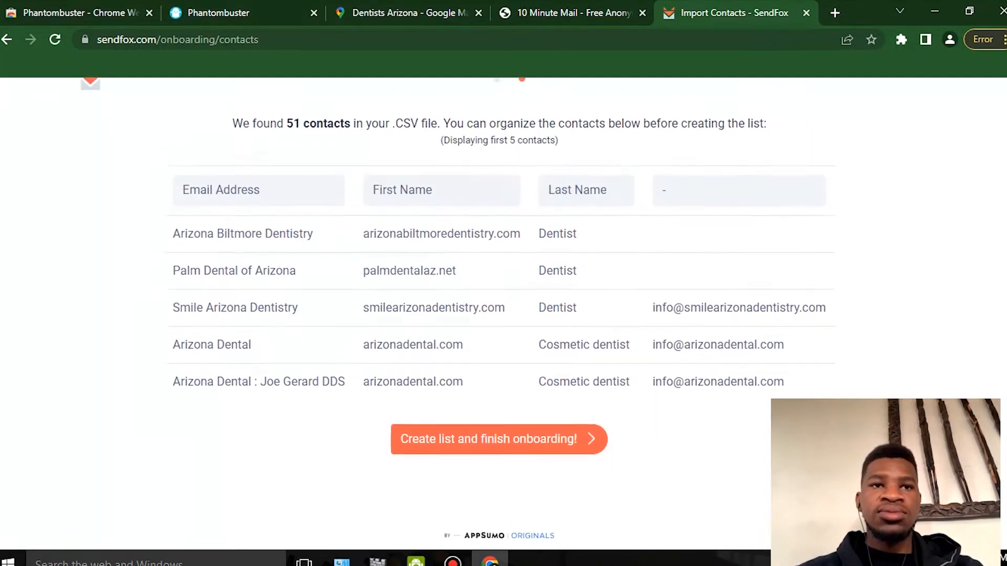
scroll(500, 315, down, 1)
scroll(499, 315, up, 1)
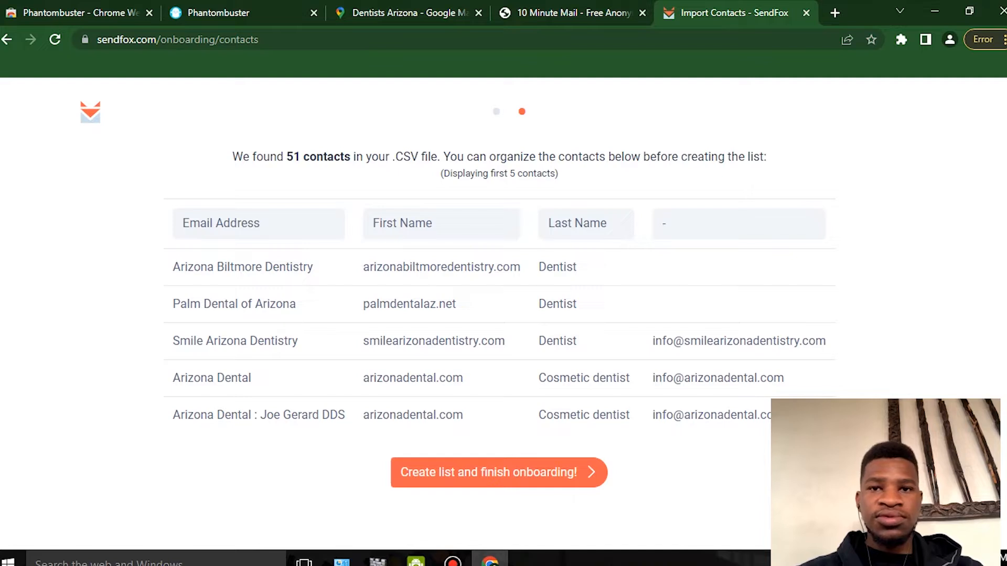
scroll(499, 314, down, 1)
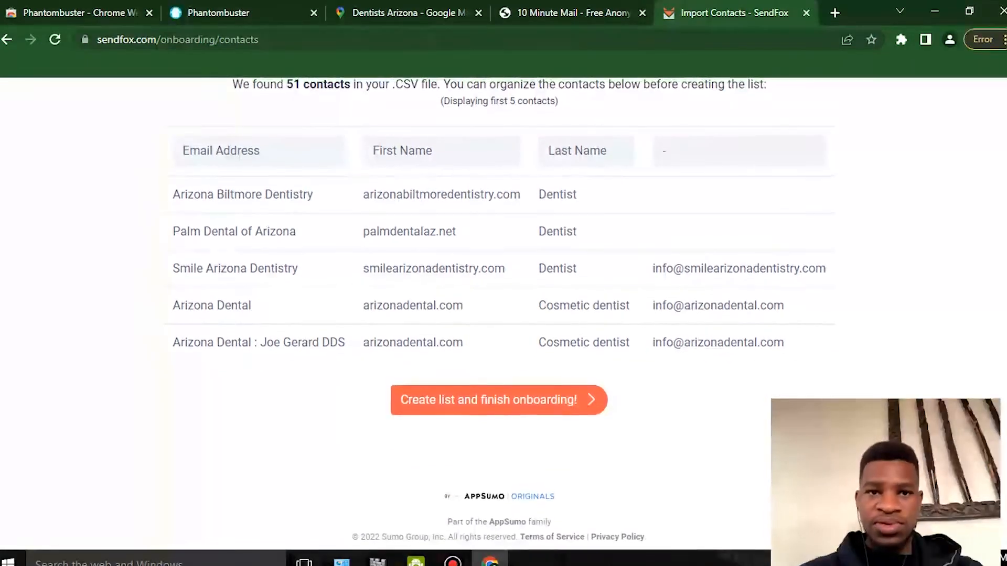
scroll(500, 315, up, 1)
click(548, 475)
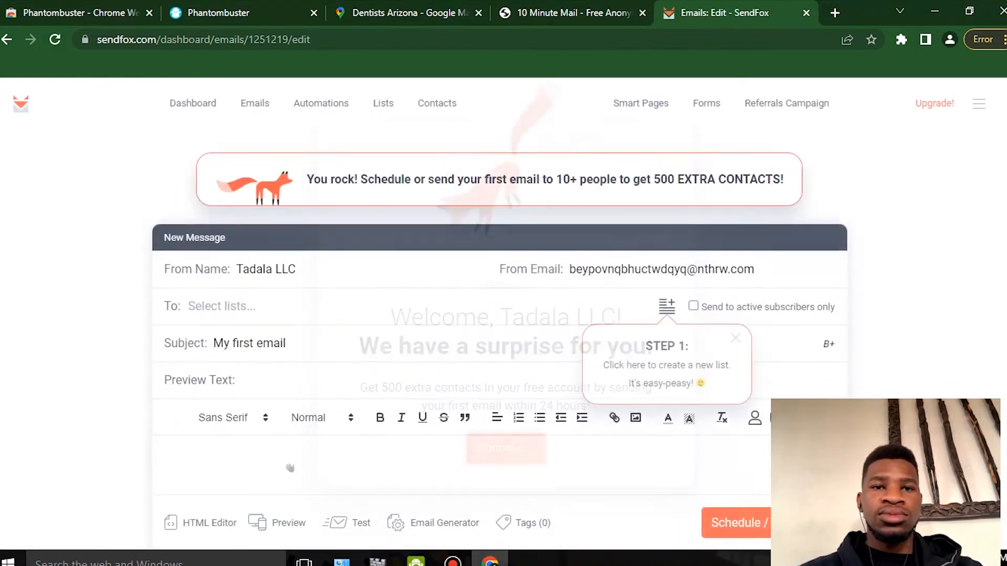
Look over the header fields and body text of the sample first email
scroll(500, 315, down, 2)
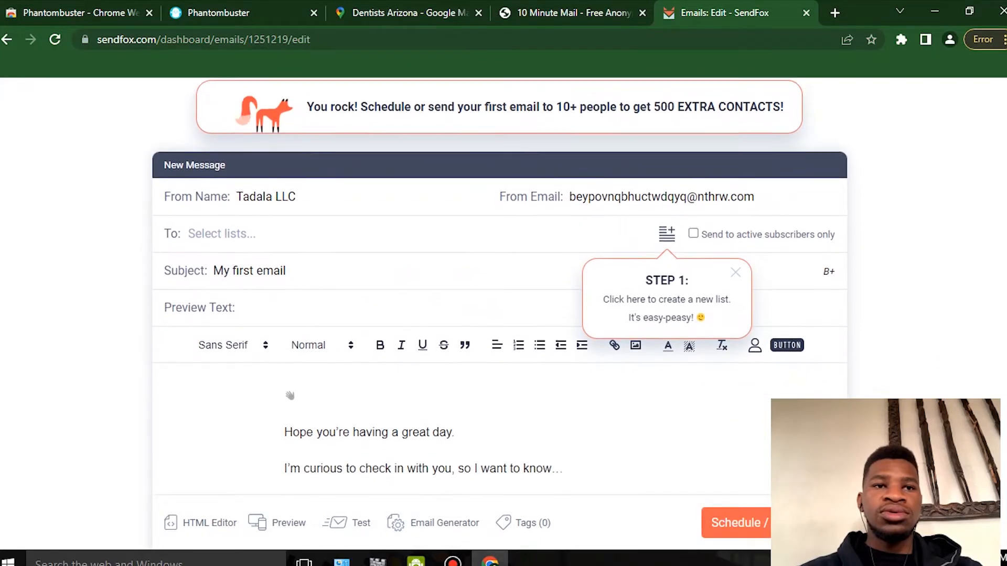
scroll(500, 314, up, 2)
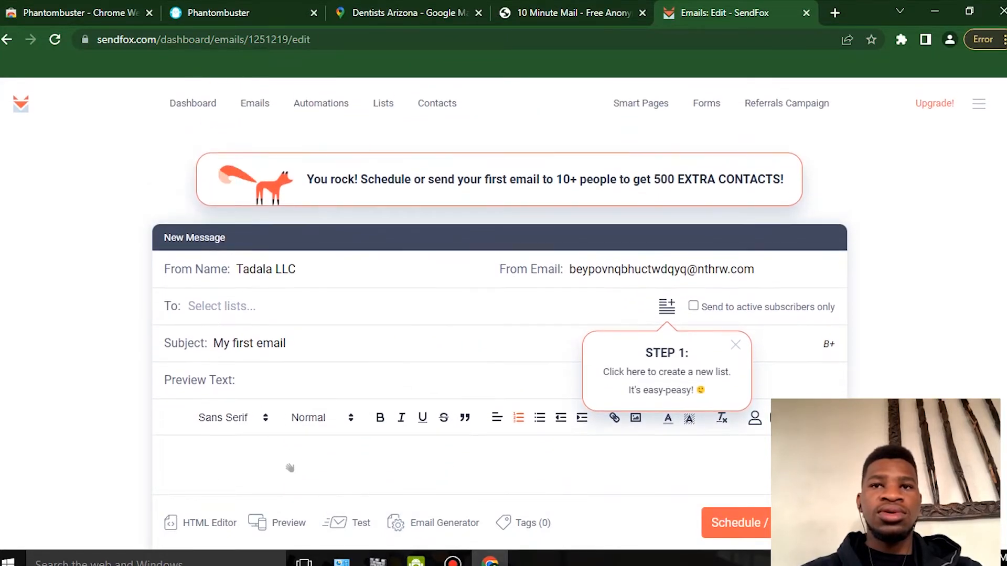
scroll(499, 315, down, 7)
scroll(499, 314, up, 1)
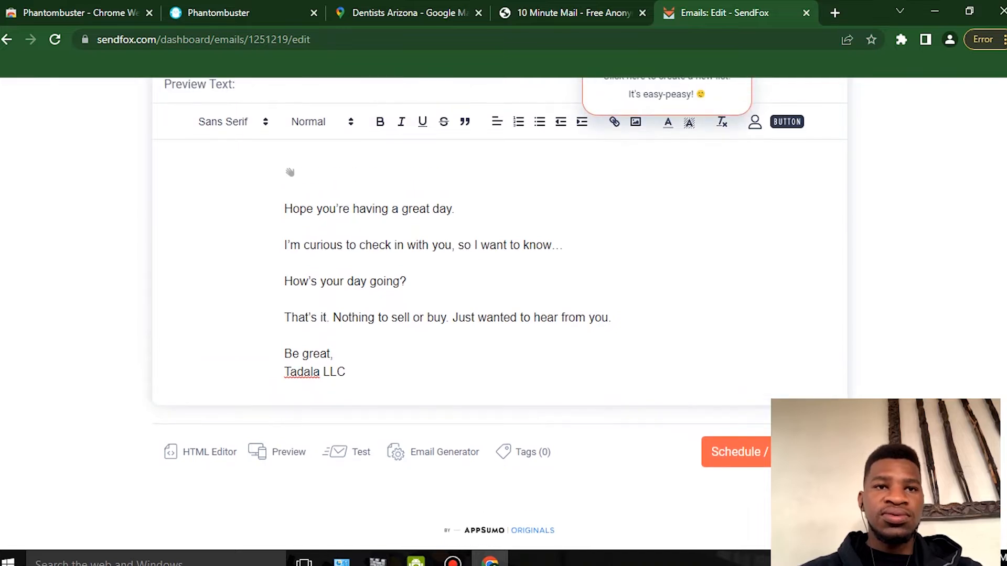
scroll(497, 315, up, 1)
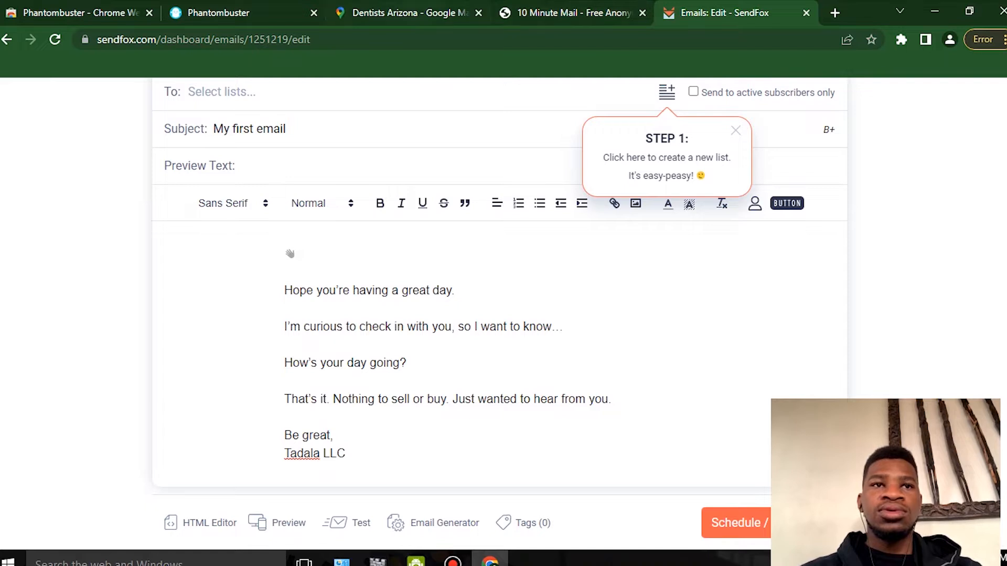
scroll(499, 315, up, 4)
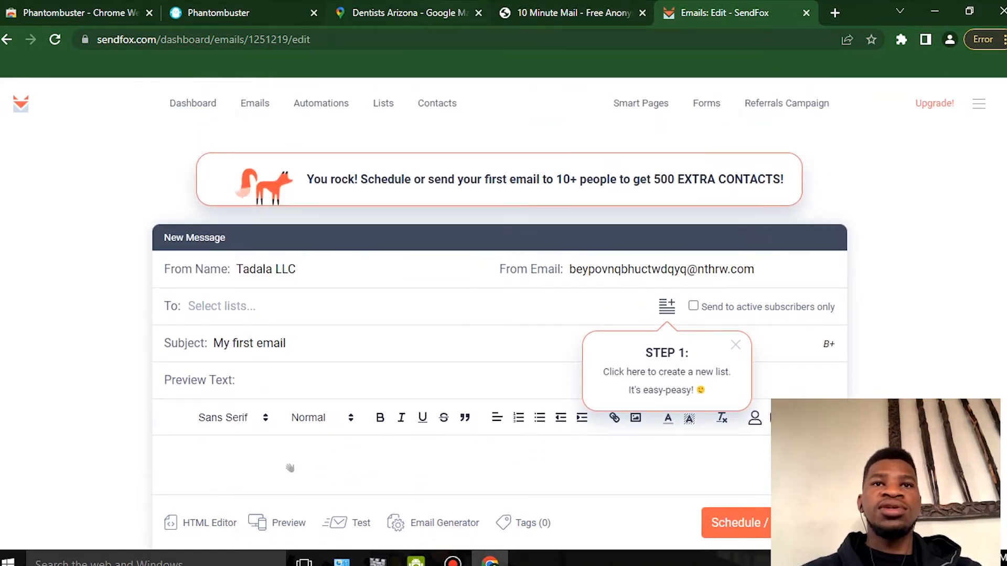
Check the filtered columns of result.csv in Excel and return to the list creation page in SendFox
key(alt+Tab)
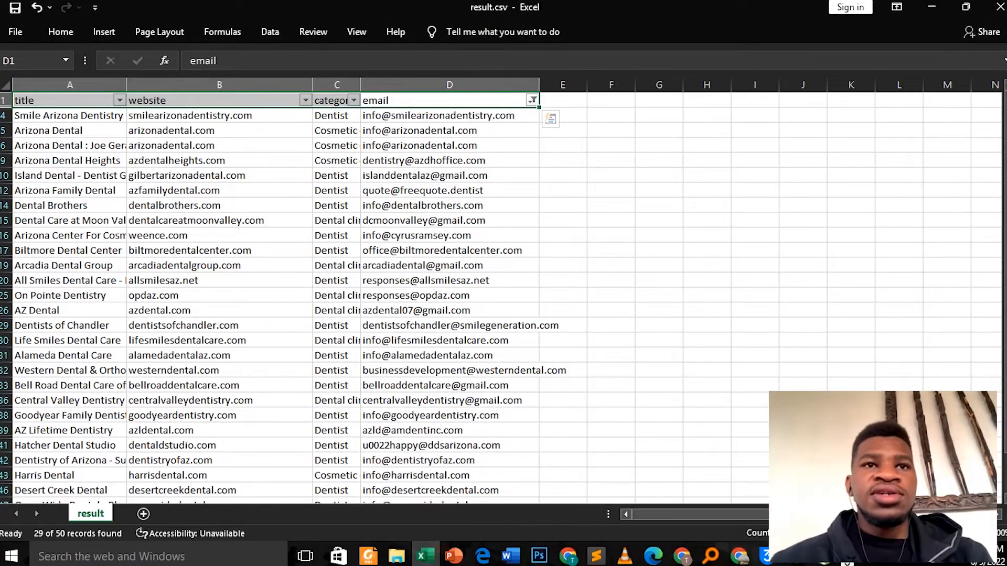
key(alt+Tab)
key(Tab)
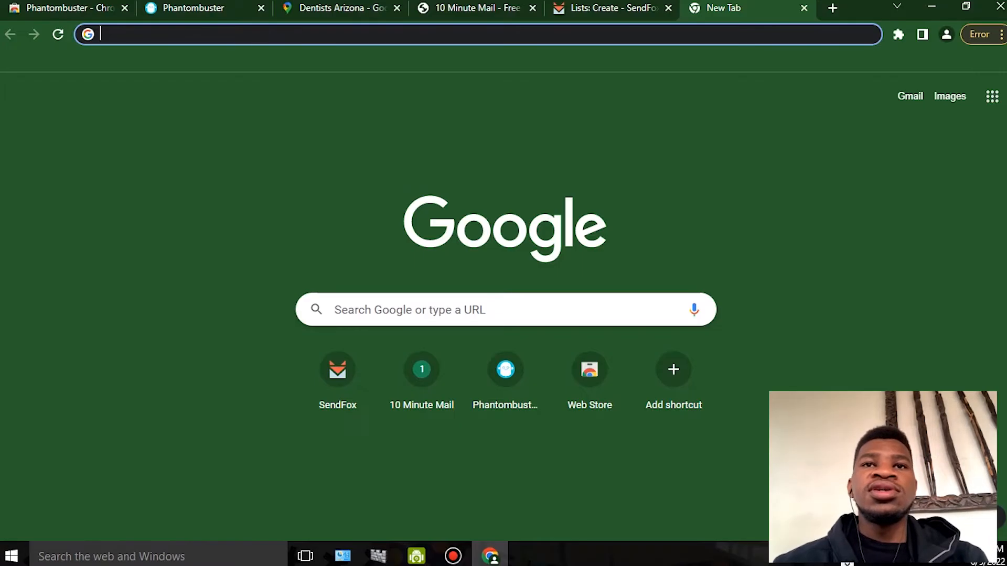
key(ctrl+shift+Tab)
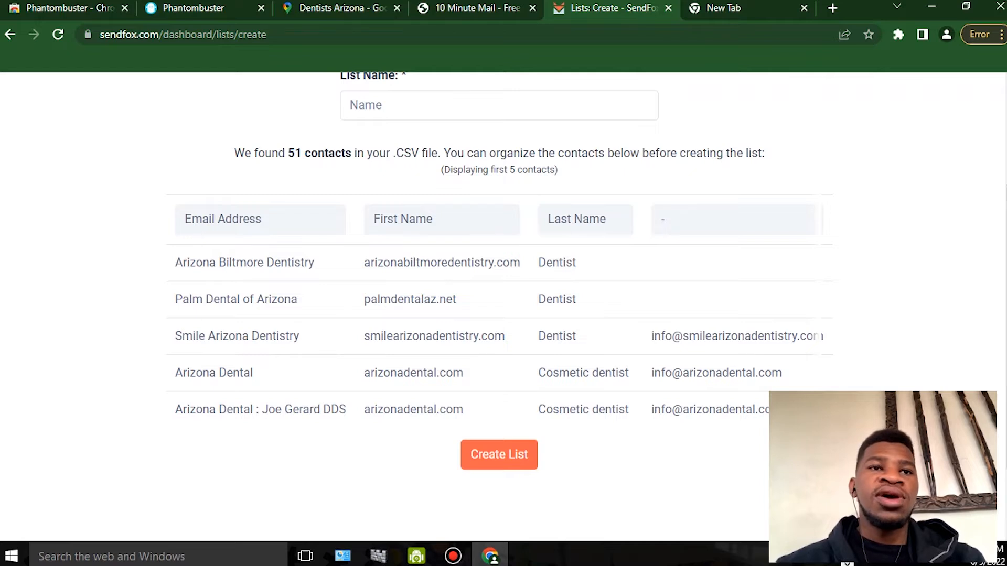
Examine the field options offered for the imported contact columns
click(260, 219)
click(261, 219)
click(260, 219)
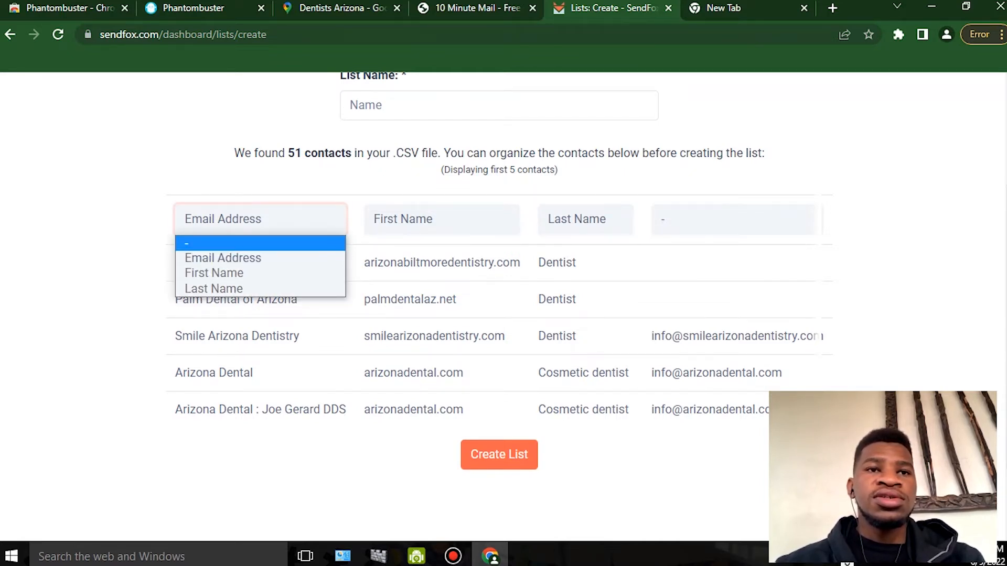
click(260, 219)
click(442, 219)
click(585, 219)
click(585, 181)
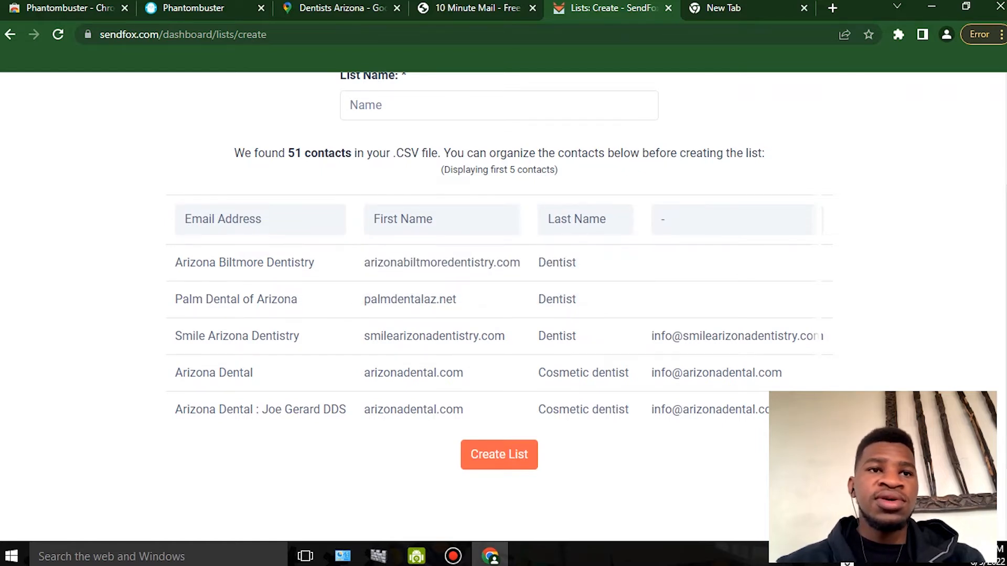
click(732, 219)
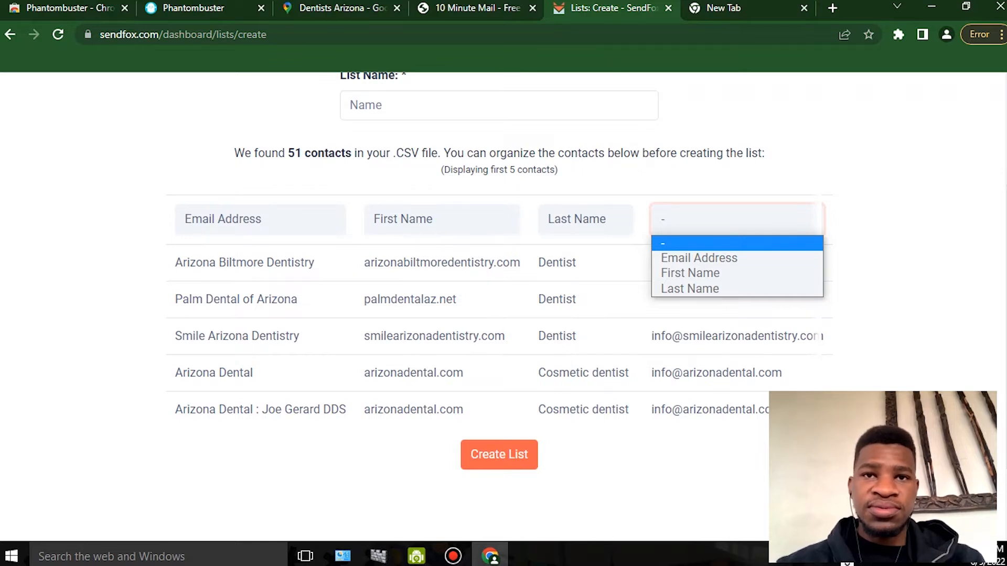
Clear the field assignments of the category, website and business name columns
click(585, 219)
click(586, 243)
click(442, 219)
click(442, 243)
click(260, 219)
click(260, 243)
Map the email column to Email Address, the business name column to First Name and the website column to Last Name
click(732, 220)
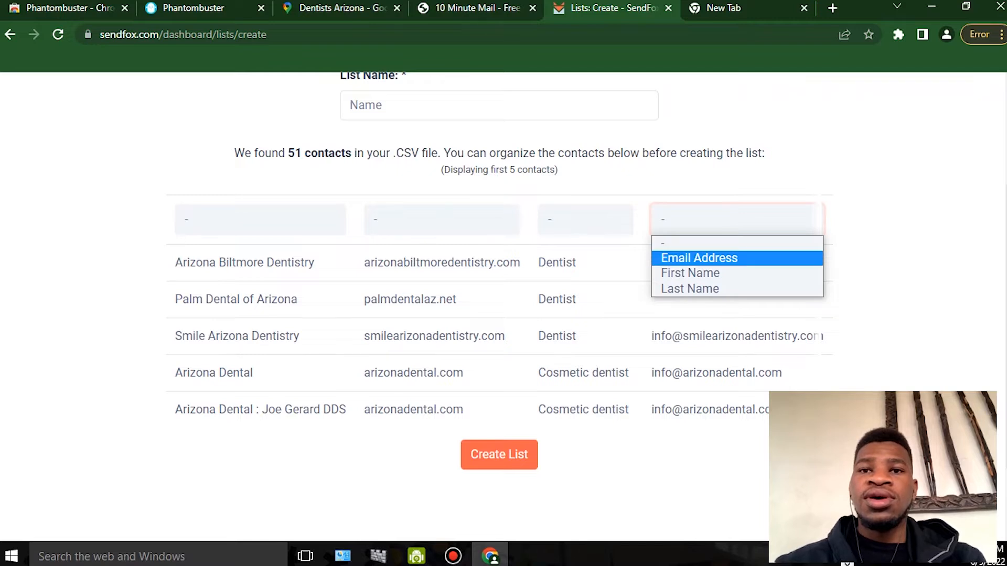
click(732, 258)
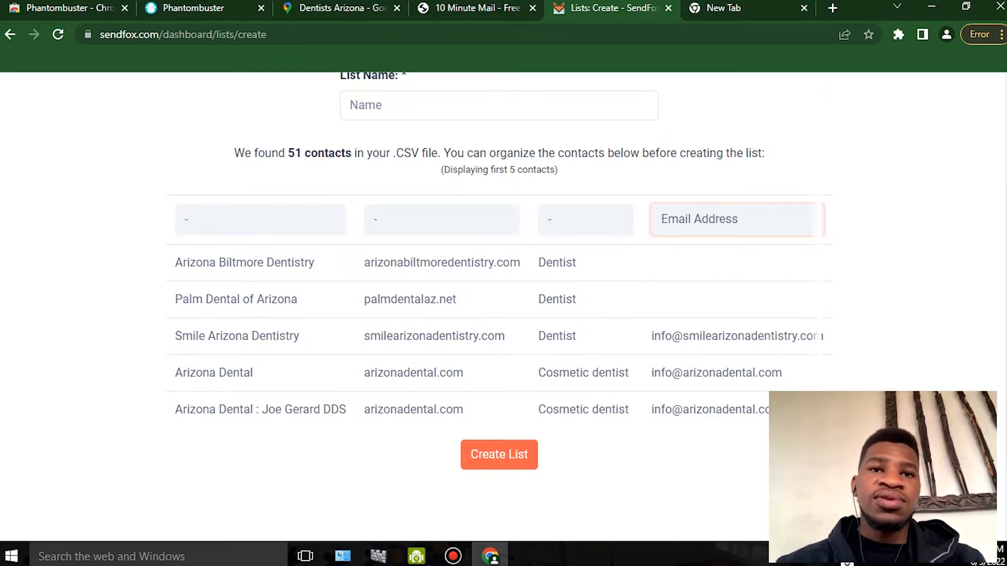
click(260, 219)
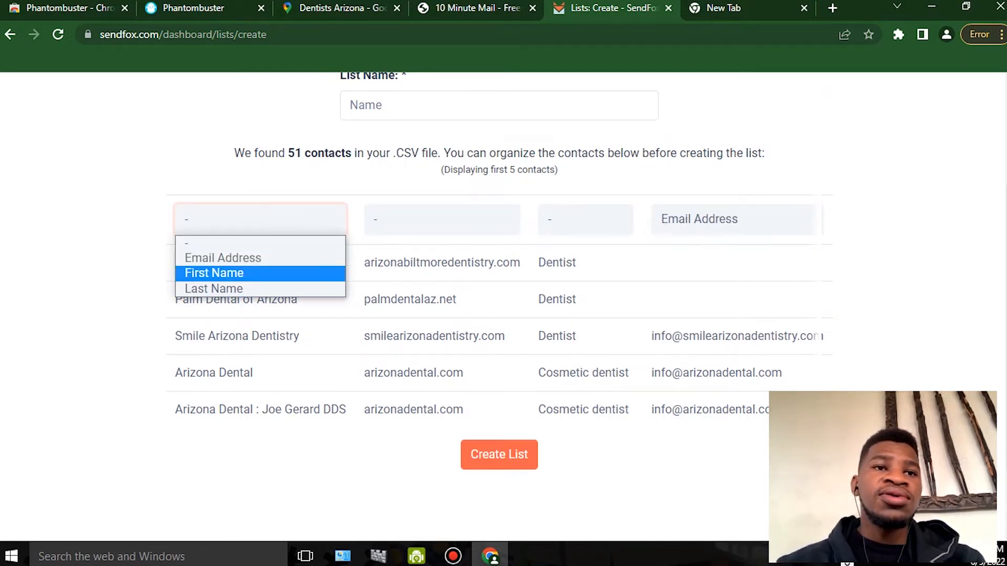
click(230, 272)
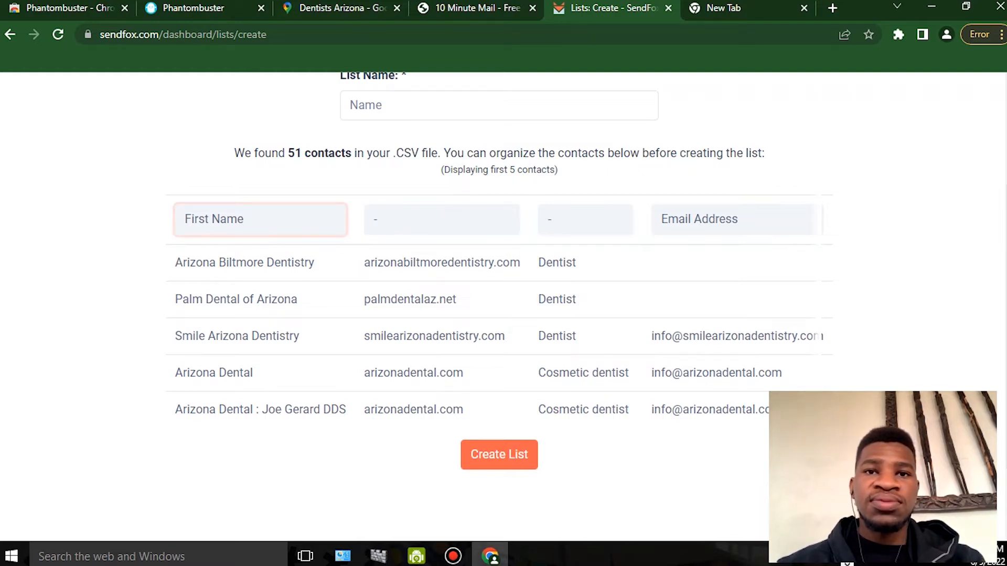
click(441, 219)
click(441, 219)
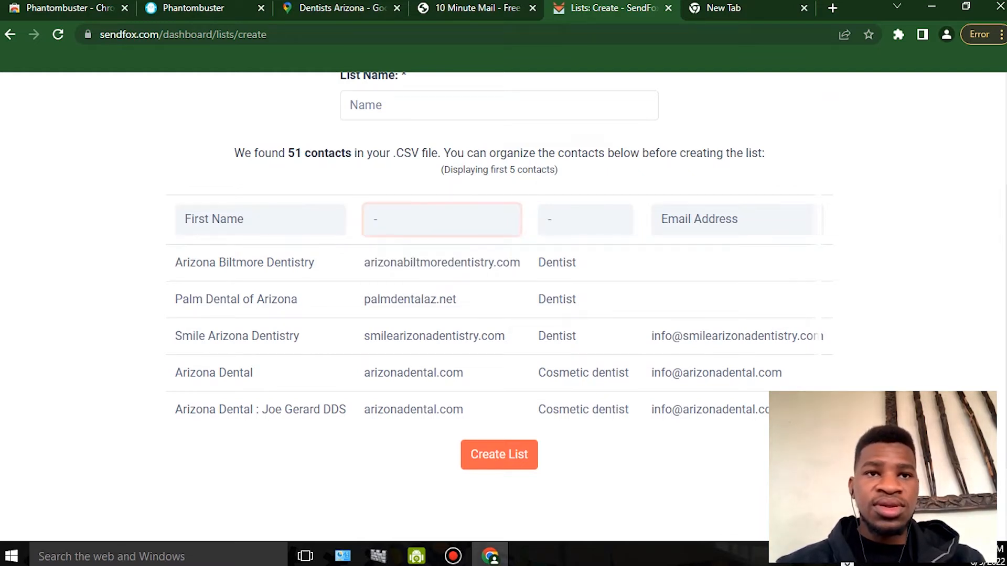
click(442, 220)
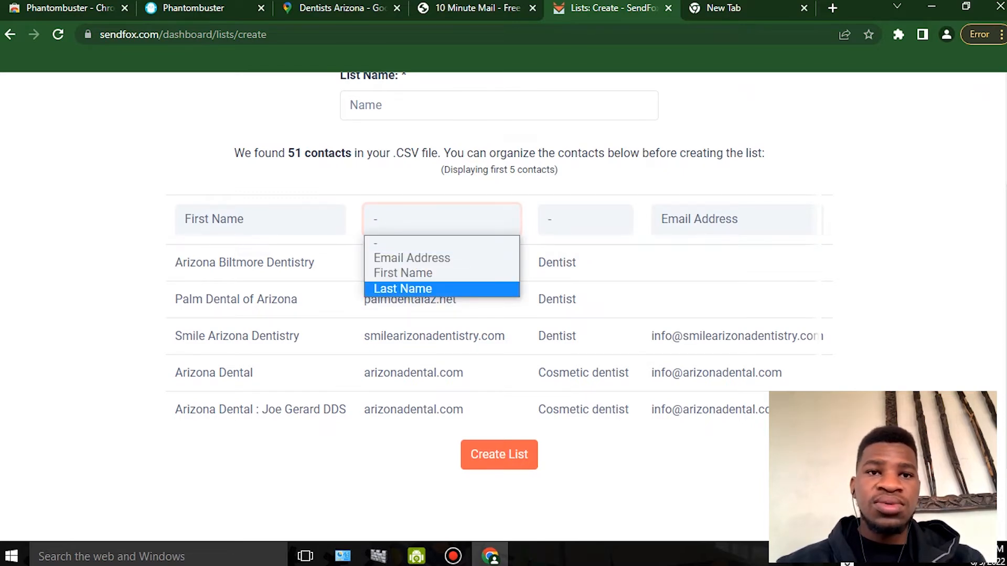
click(403, 288)
Name the contact list Dentists Arizona and create it
scroll(503, 315, up, 3)
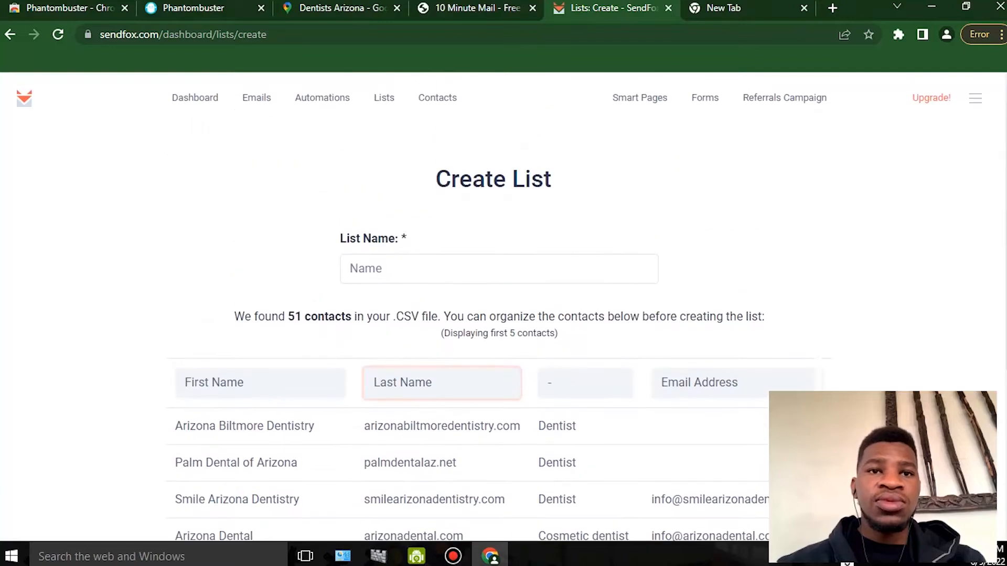
click(441, 269)
text(D)
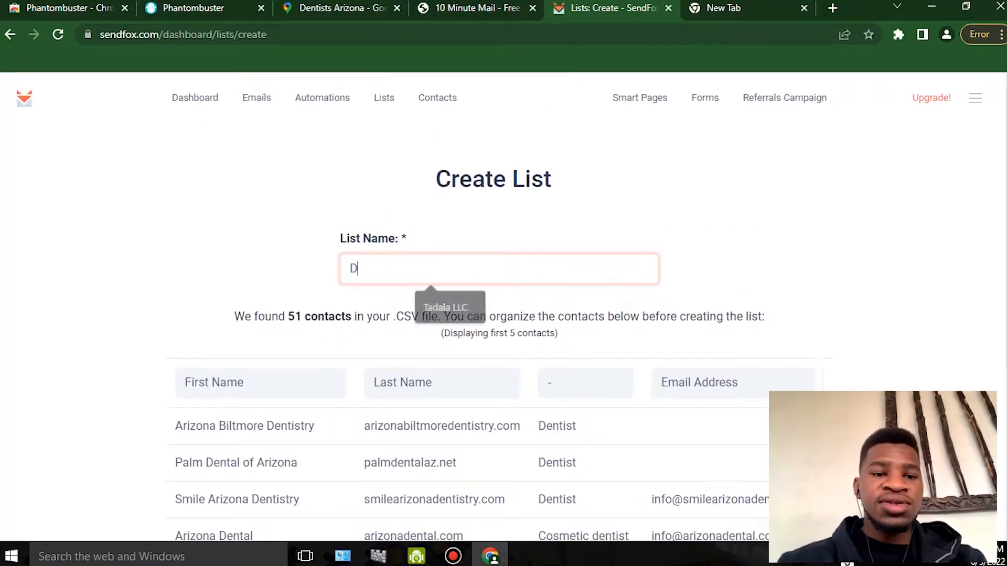
text(entists Arizona)
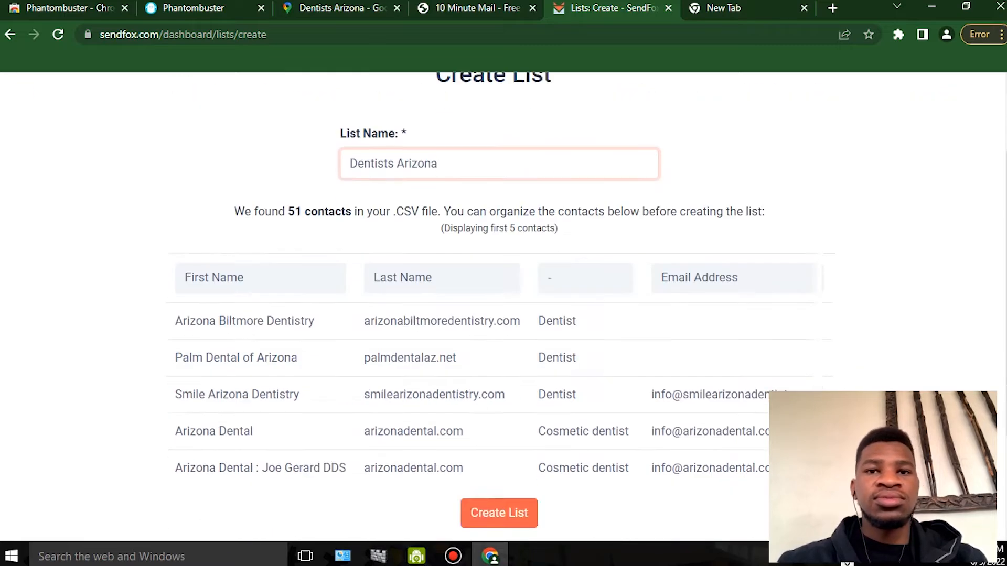
scroll(499, 357, down, 5)
click(499, 357)
scroll(498, 314, up, 5)
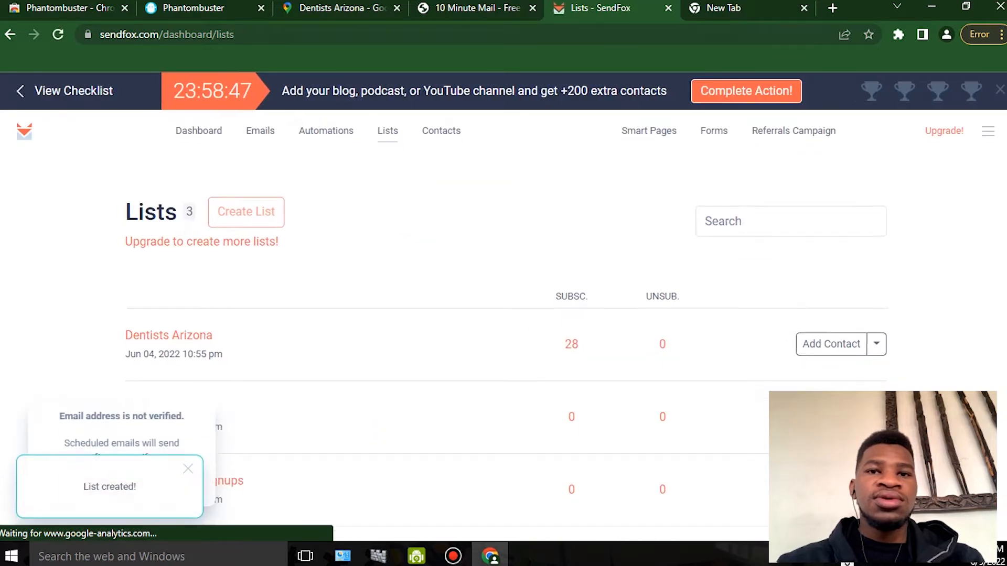
scroll(503, 314, down, 2)
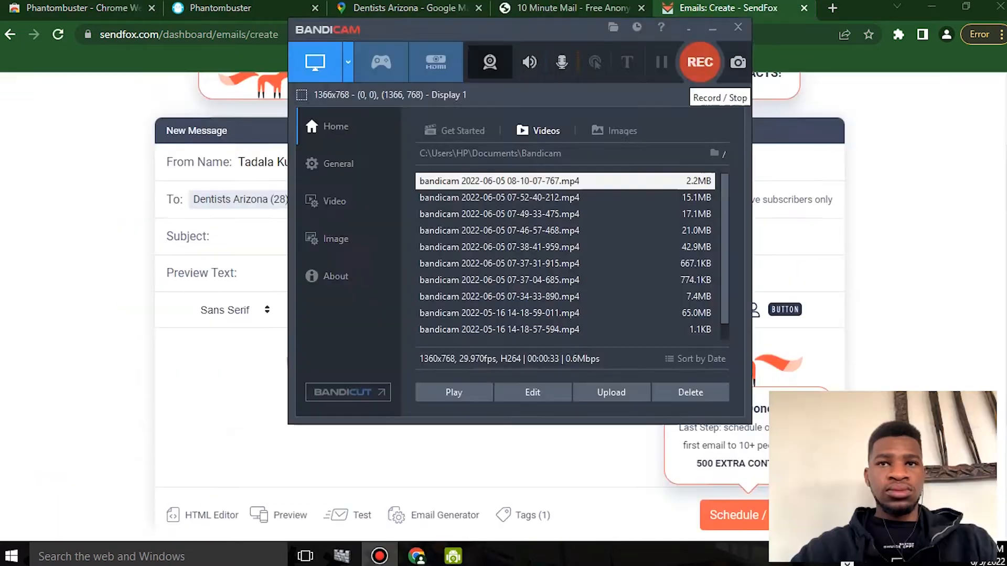
Go to the emails overview and start a new email message
scroll(499, 306, up, 2)
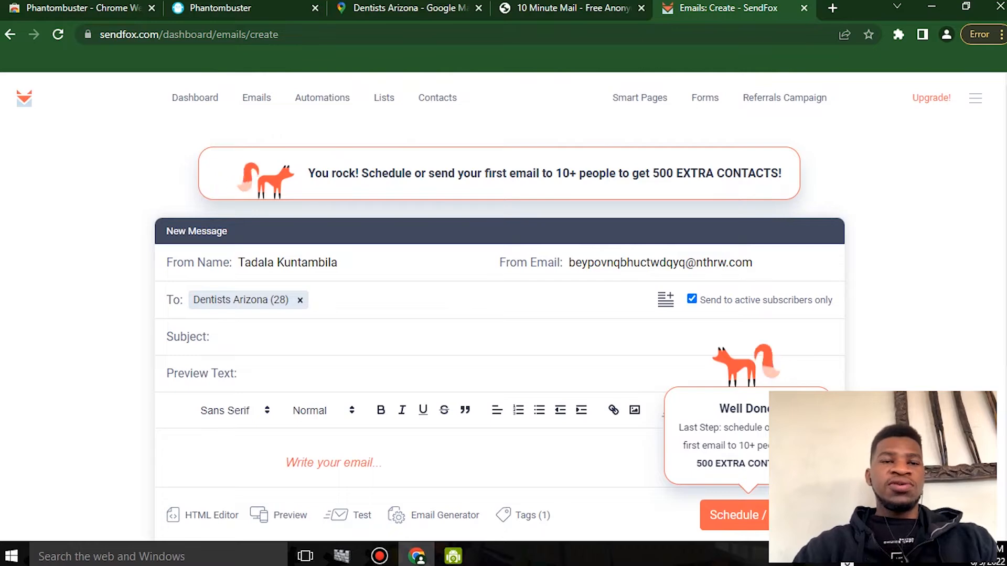
click(256, 98)
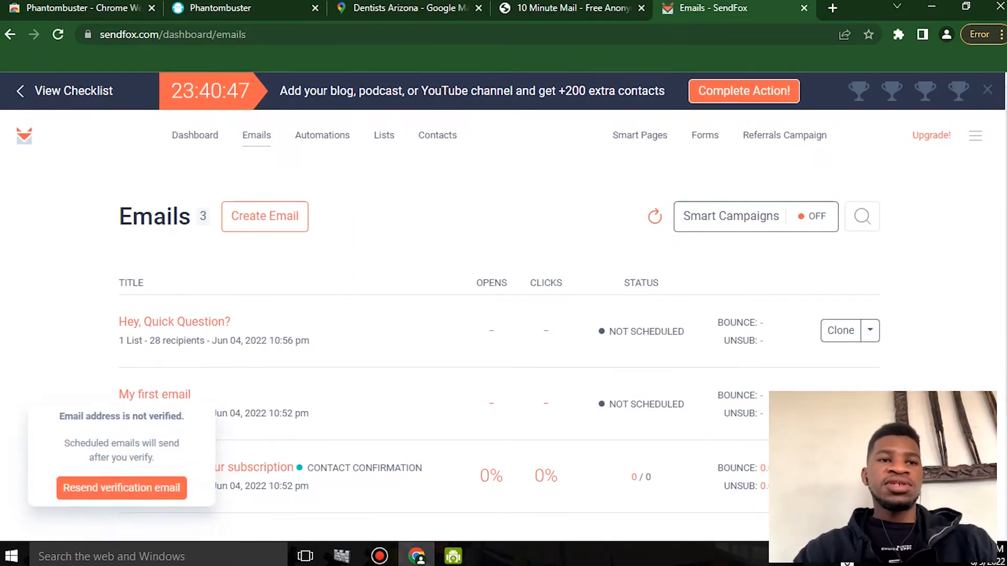
scroll(499, 306, down, 1)
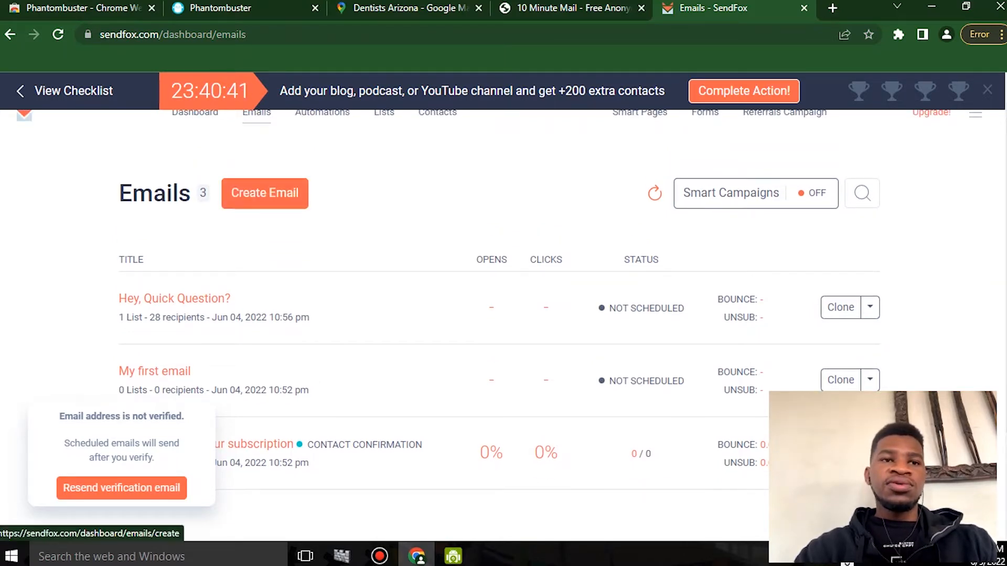
click(265, 193)
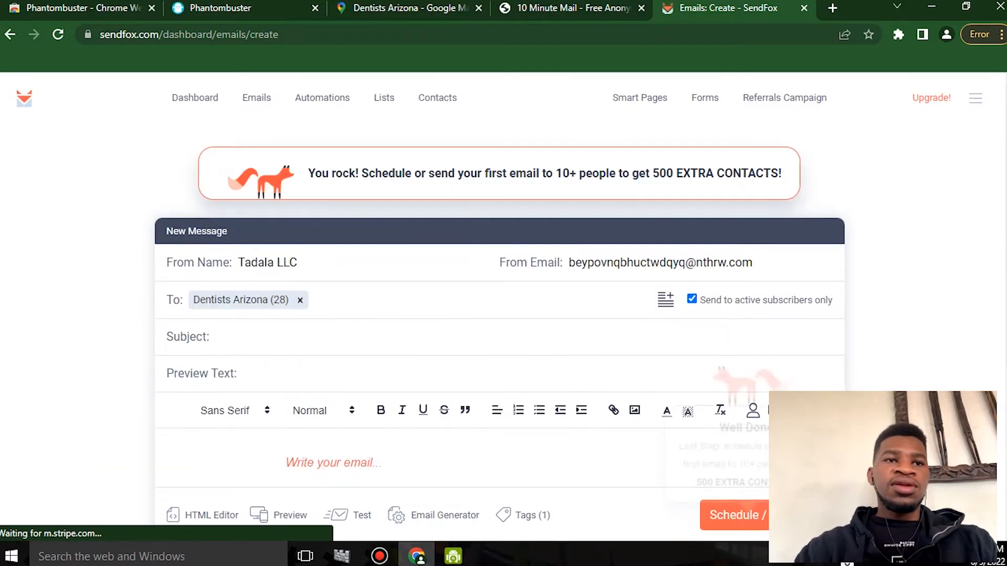
scroll(499, 283, down, 3)
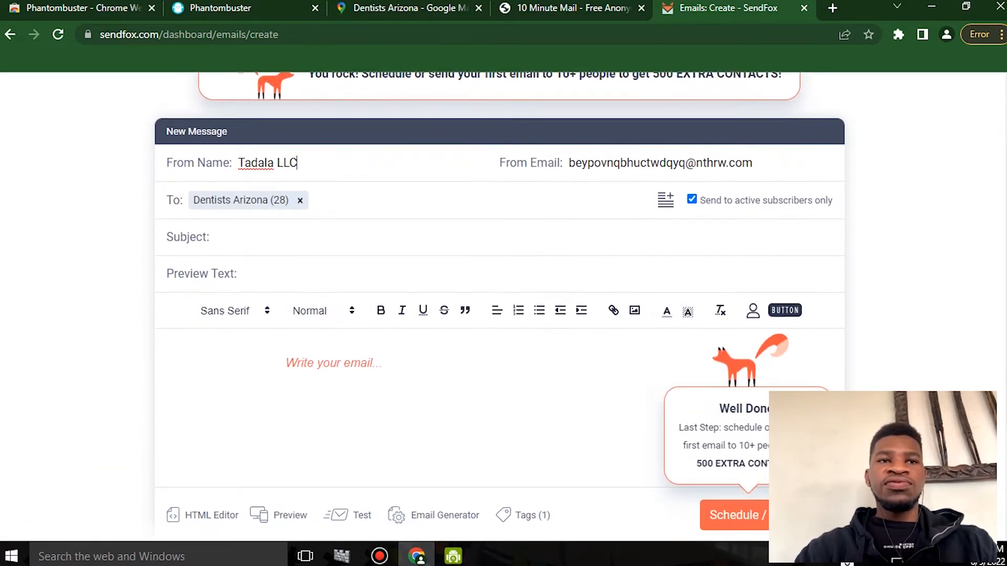
Replace the company name in the From Name field with the sender's full name
key(BackSpace)
key(BackSpace)
key(BackSpace)
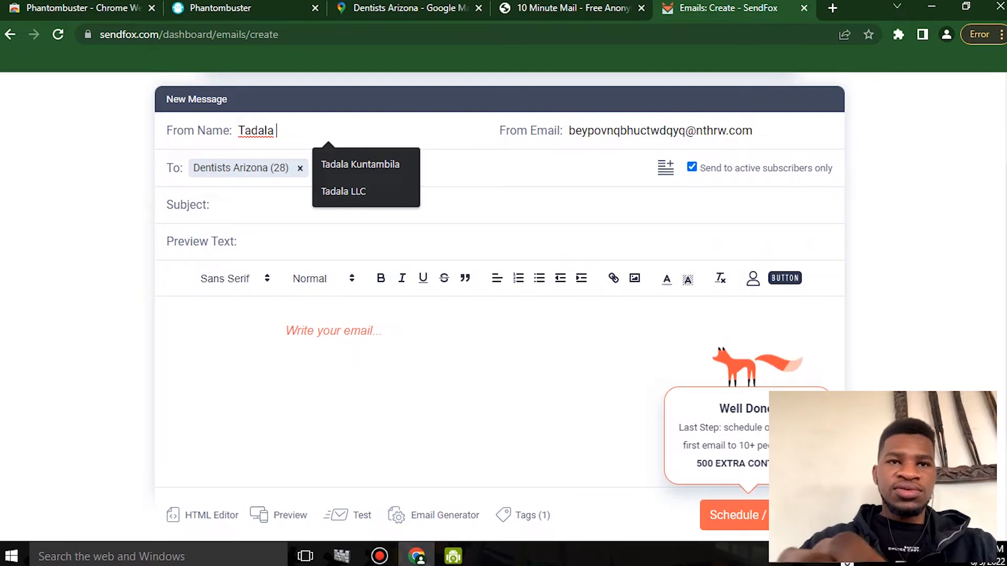
key(Return)
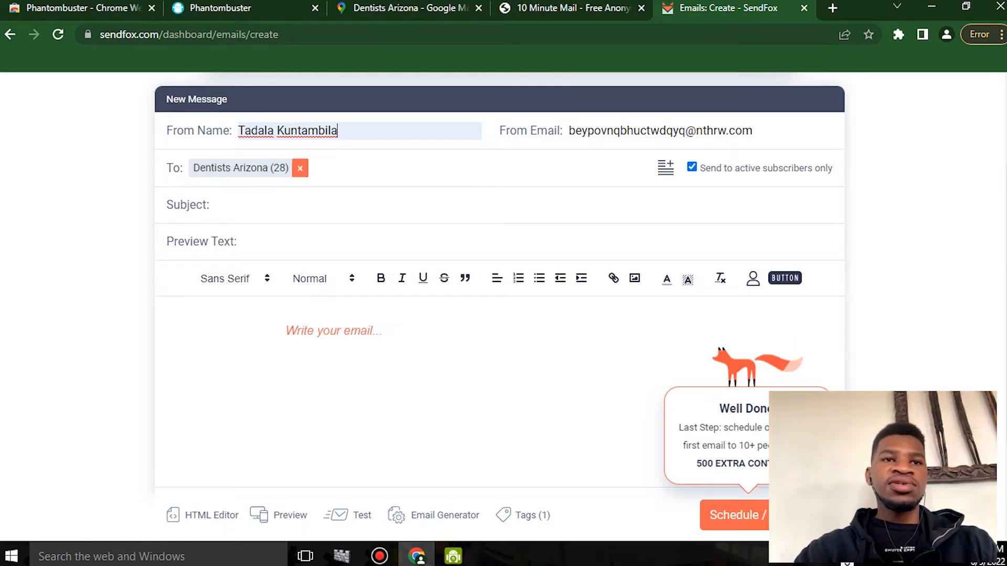
Remove the recipient list from the email and select Dentists Arizona again
click(300, 167)
click(300, 168)
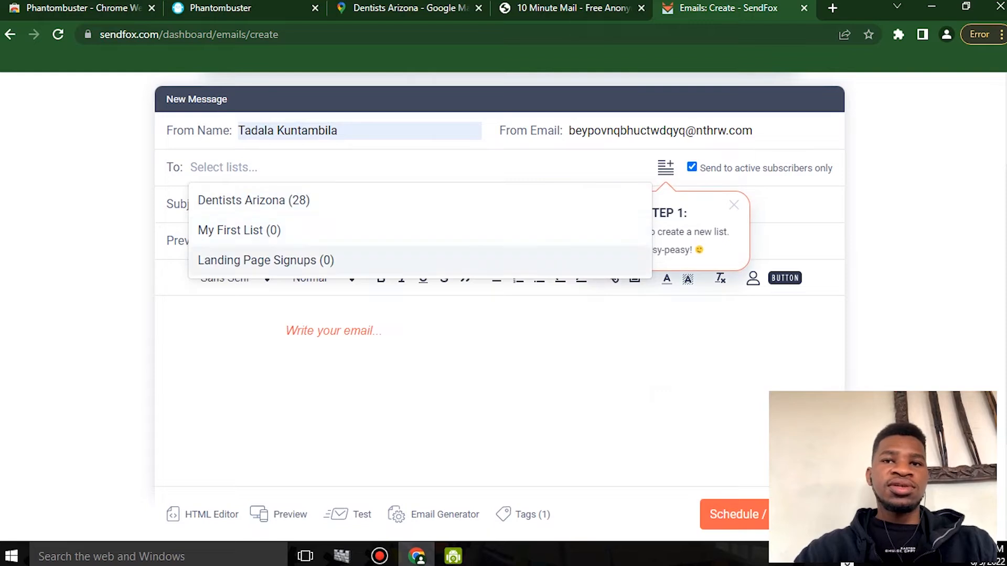
click(254, 201)
Set the email subject to "Hey, Quick Question?" and leave the preview text empty
click(305, 205)
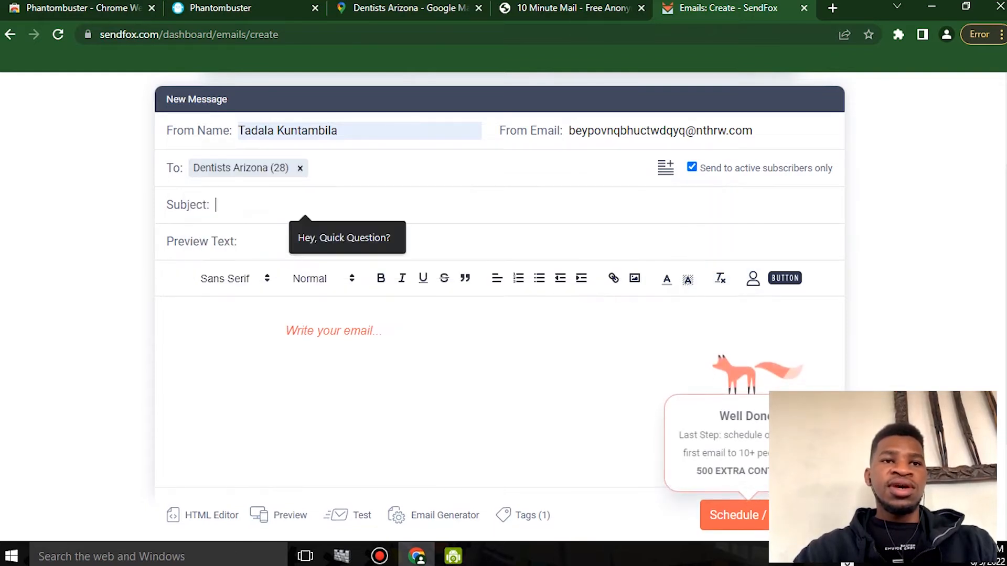
key(Down)
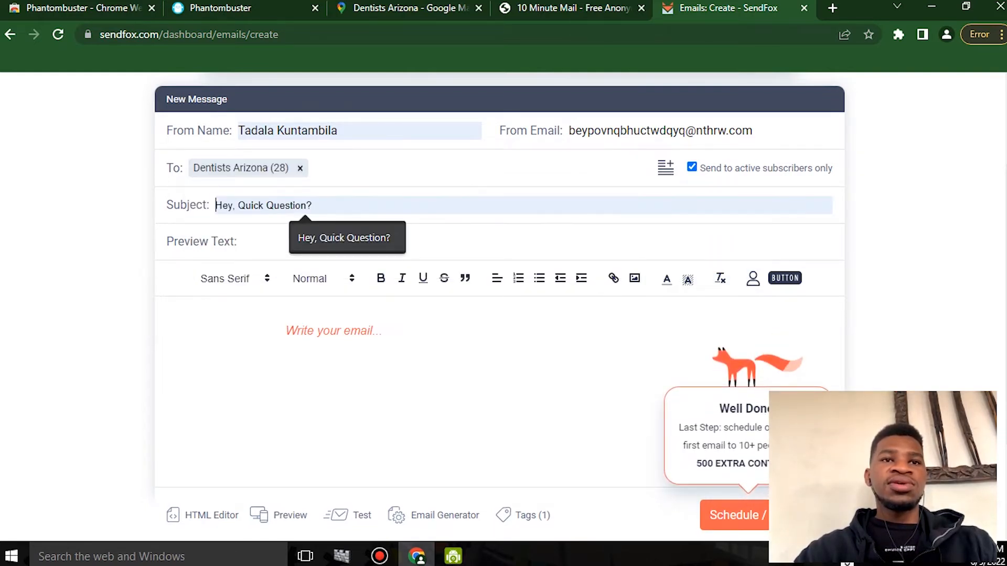
key(Return)
click(305, 241)
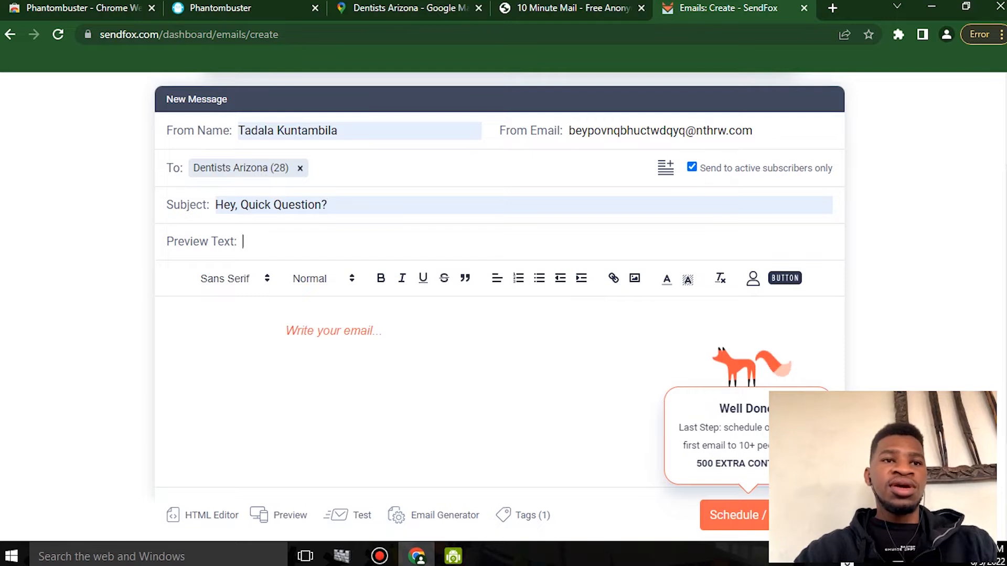
scroll(499, 283, down, 1)
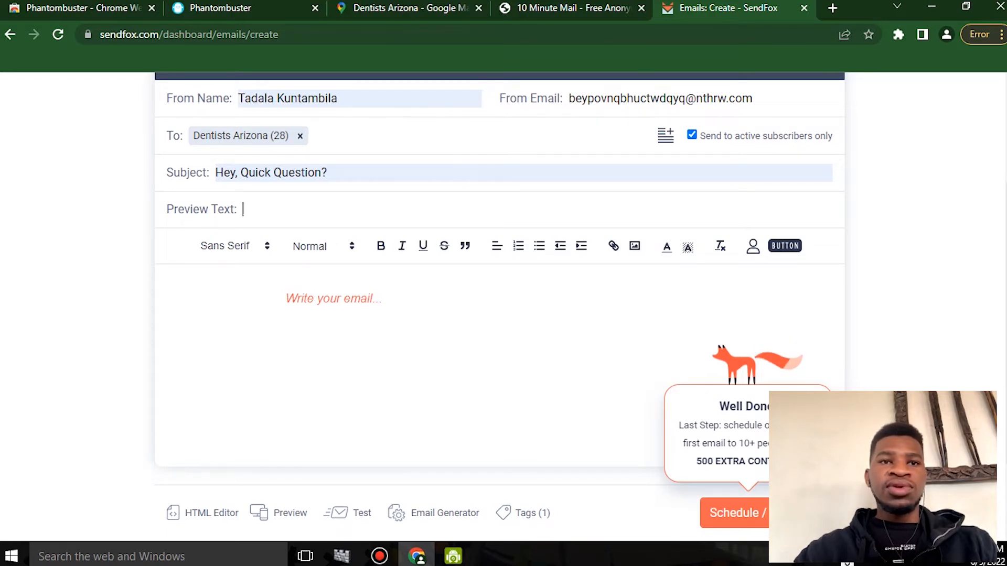
Switch to the Email Marketing Outreach Message document in Google Docs and copy the message from the greeting through the closing line
click(319, 299)
scroll(318, 299, up, 1)
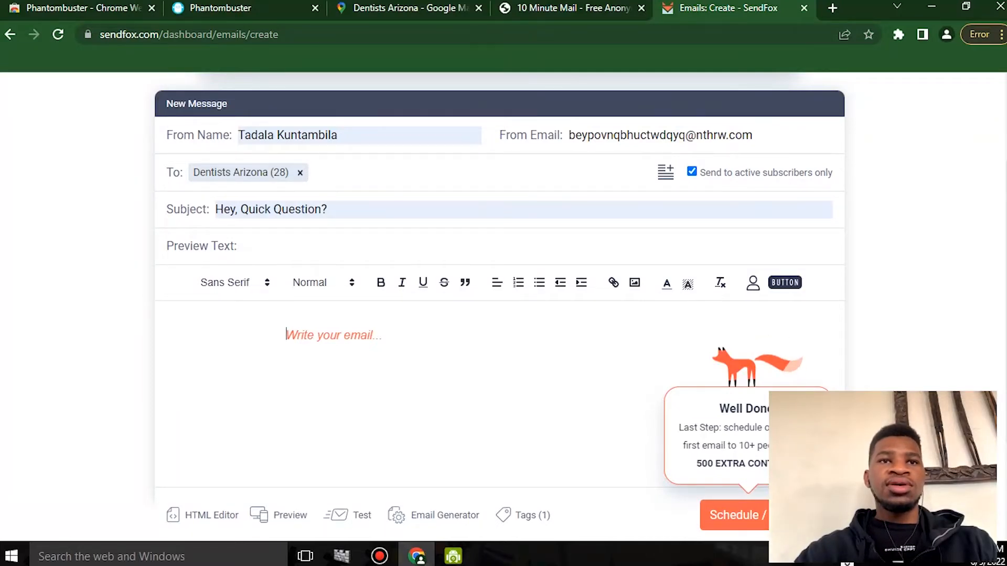
key(alt+Tab)
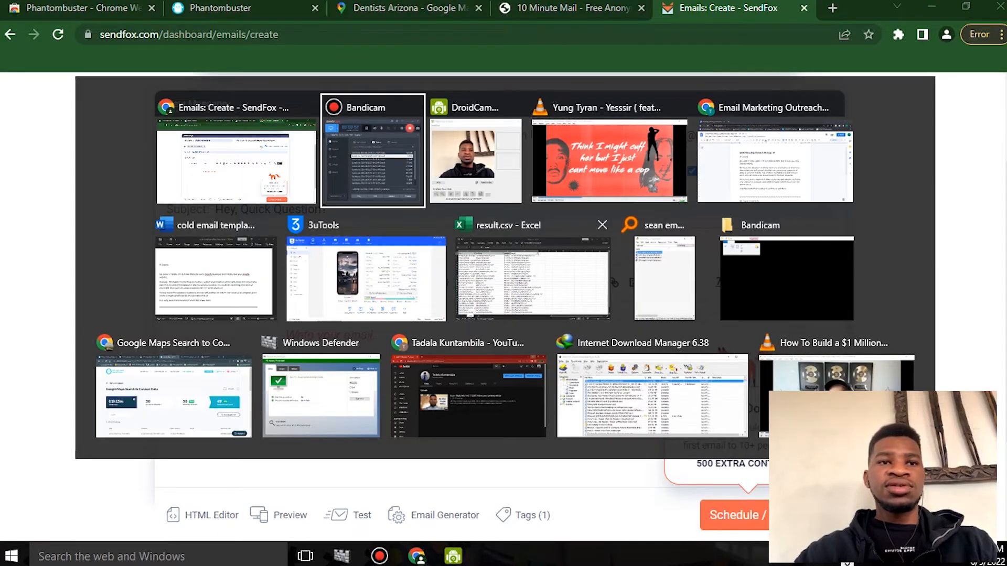
click(775, 163)
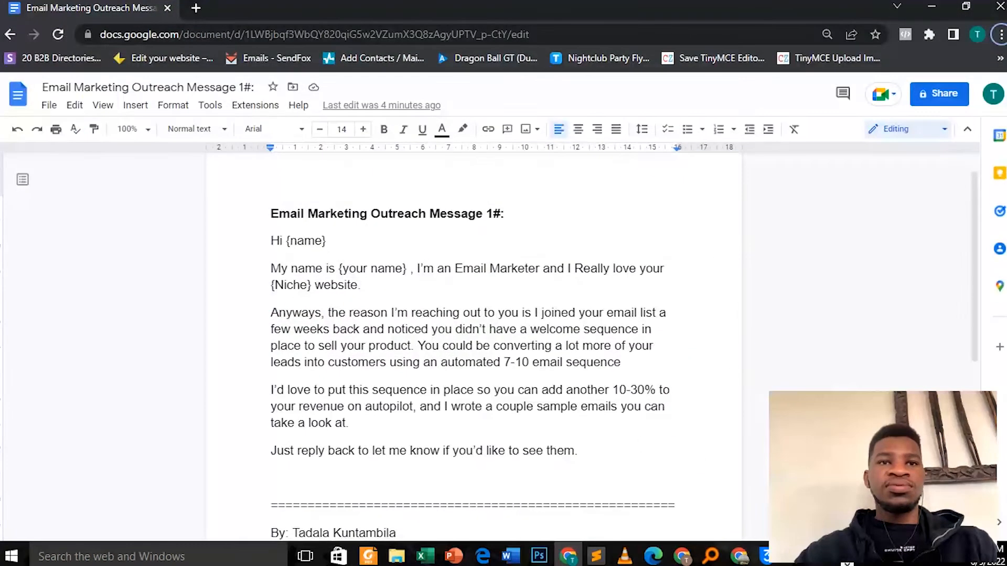
scroll(474, 346, down, 1)
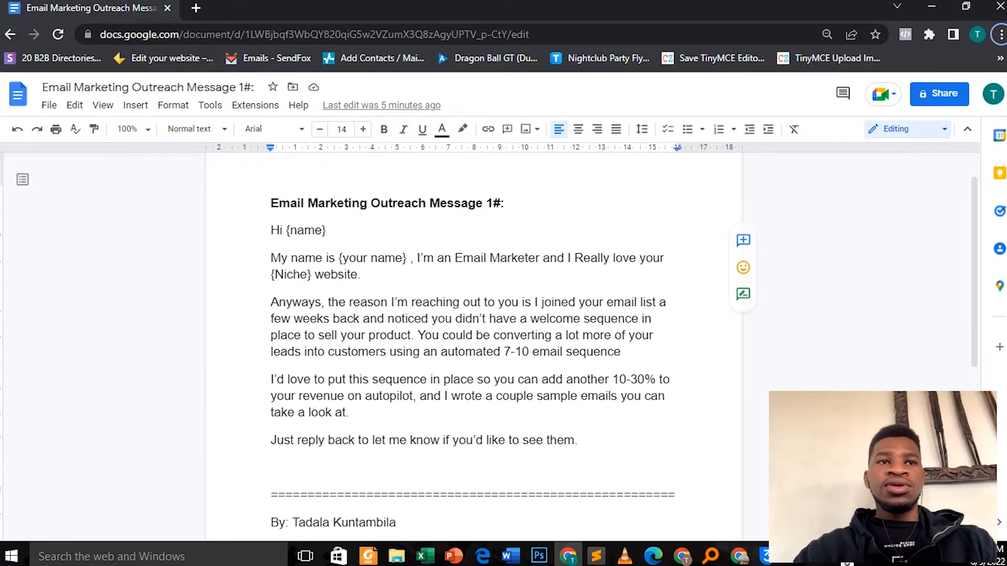
scroll(473, 346, down, 1)
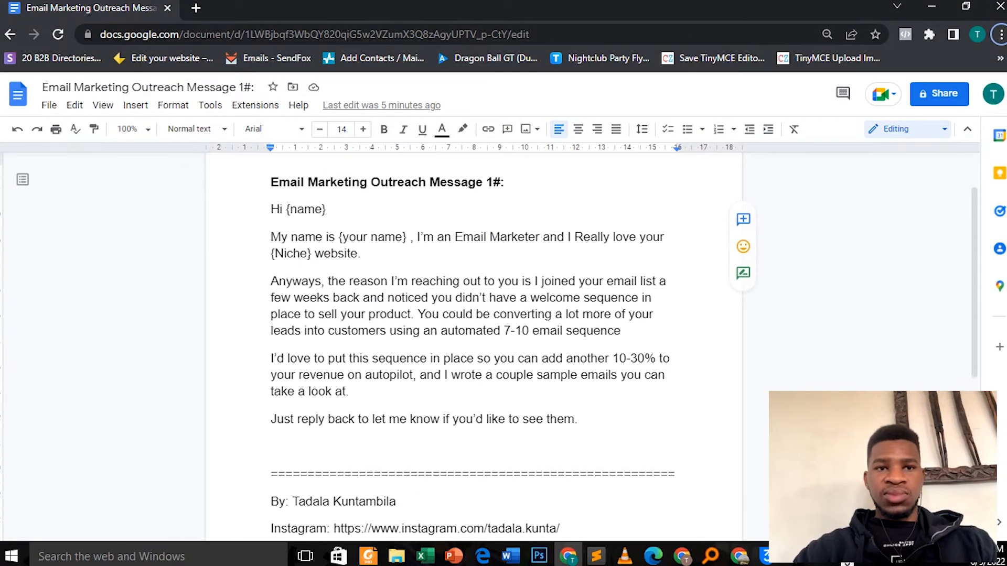
drag(581, 420, 270, 210)
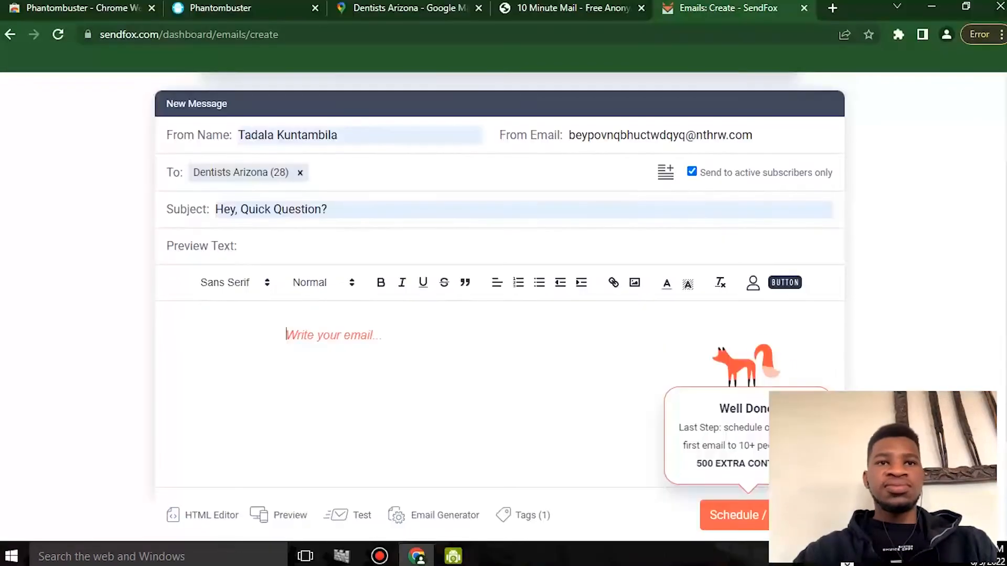
Insert the copied outreach message into the SendFox email body as plain text and add a blank line after the greeting
right_click(311, 358)
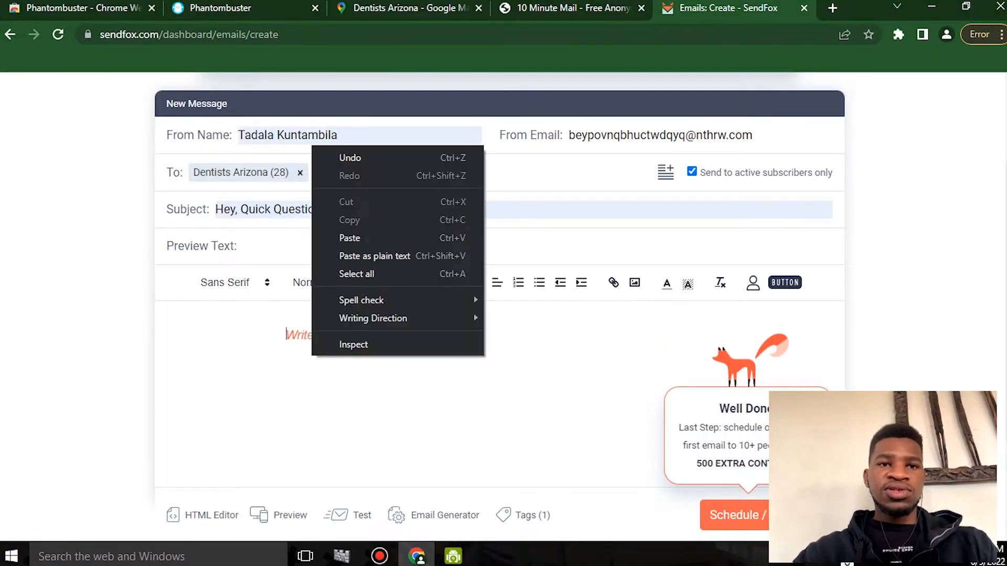
click(367, 256)
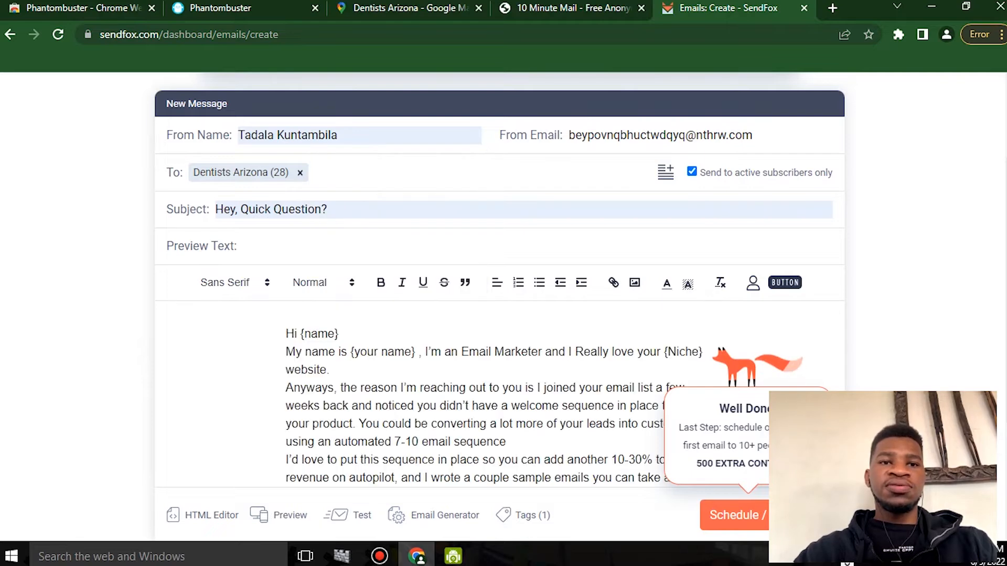
key(Return)
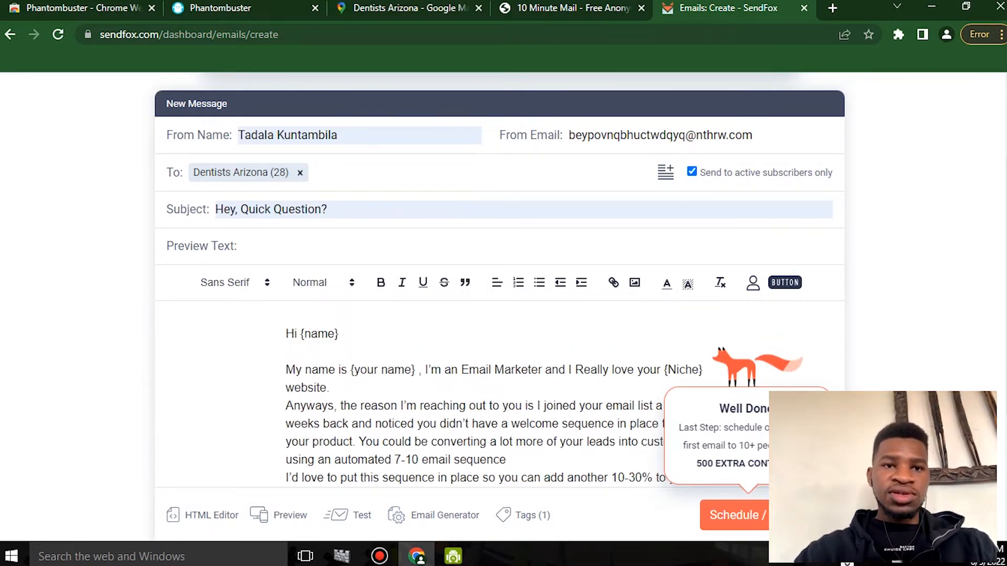
Add a blank line before the "Anyways" paragraph and another before the "I'd love to put this sequence in place" paragraph
key(Return)
scroll(498, 314, down, 1)
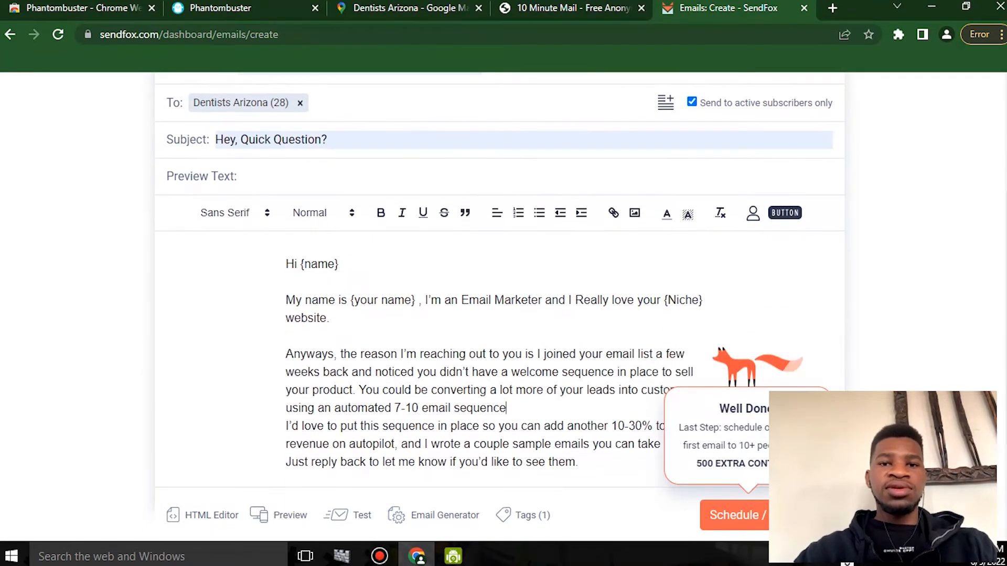
key(Return)
scroll(498, 314, down, 2)
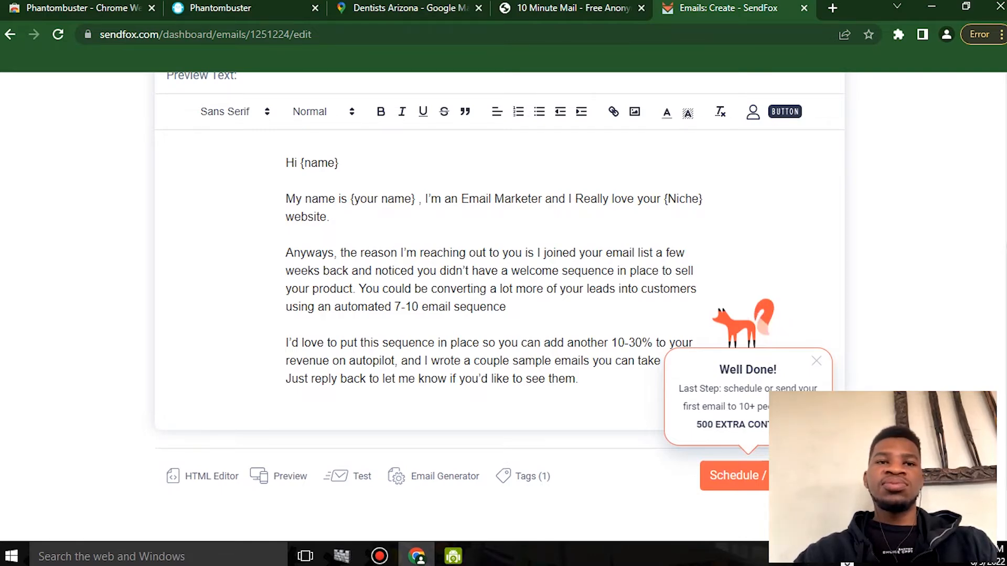
Review the outreach message in the email body from the greeting through the closing line
scroll(499, 307, down, 1)
scroll(500, 307, up, 1)
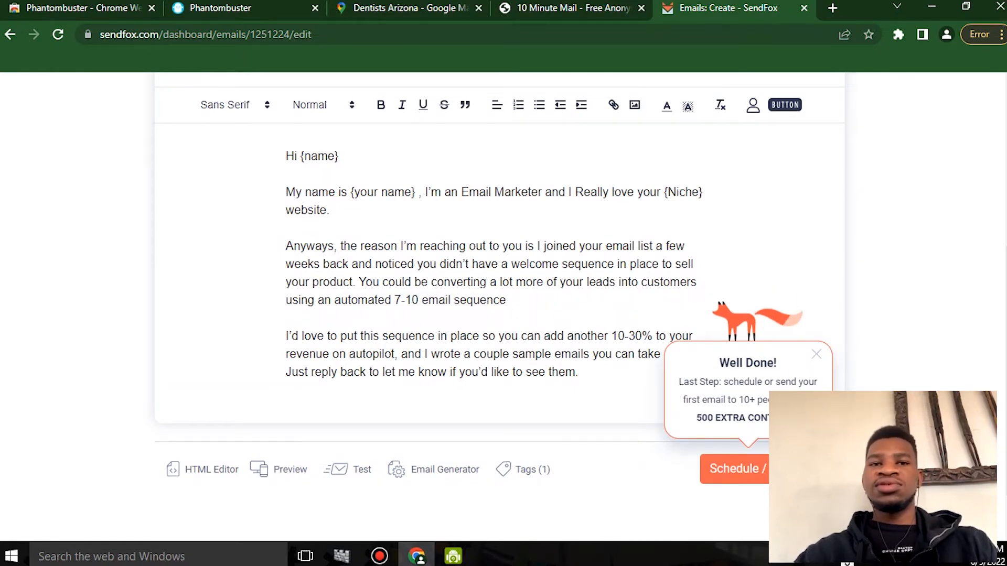
scroll(499, 309, down, 1)
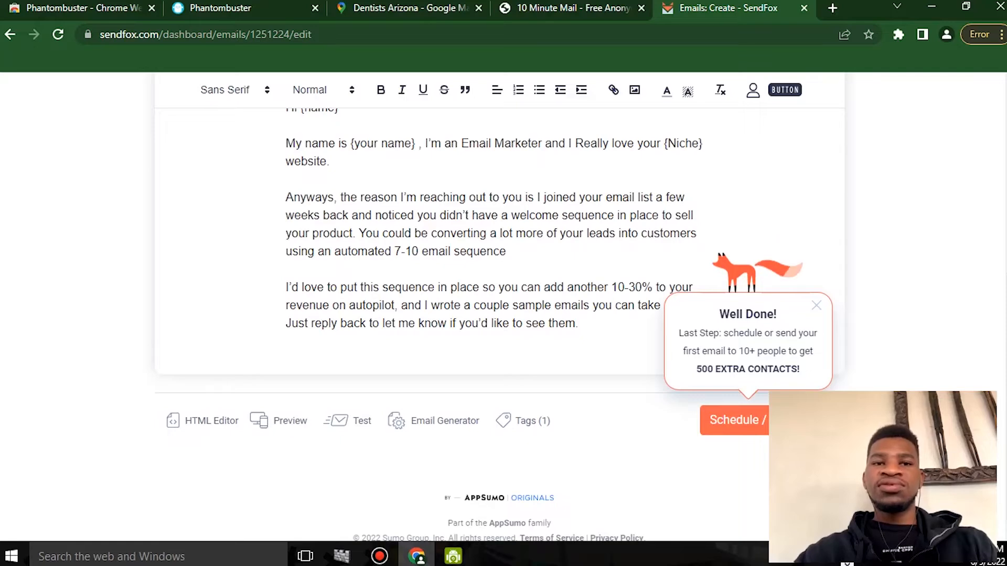
scroll(496, 326, down, 1)
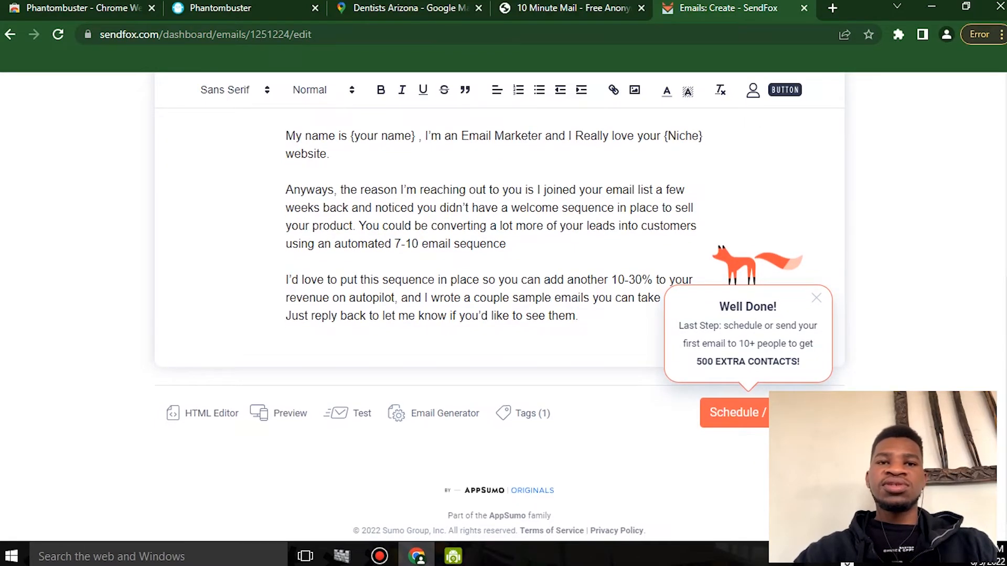
scroll(498, 314, up, 1)
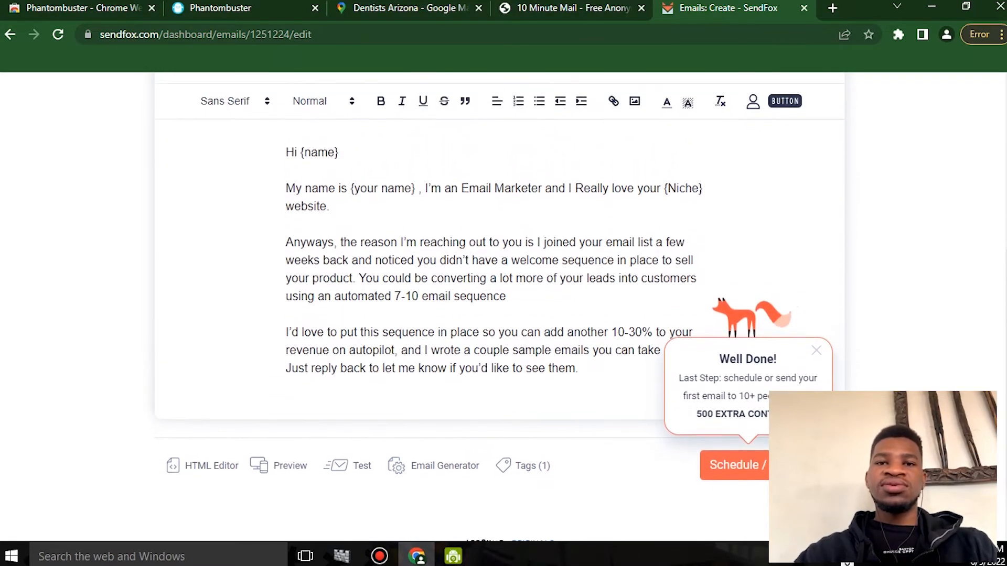
scroll(497, 304, down, 2)
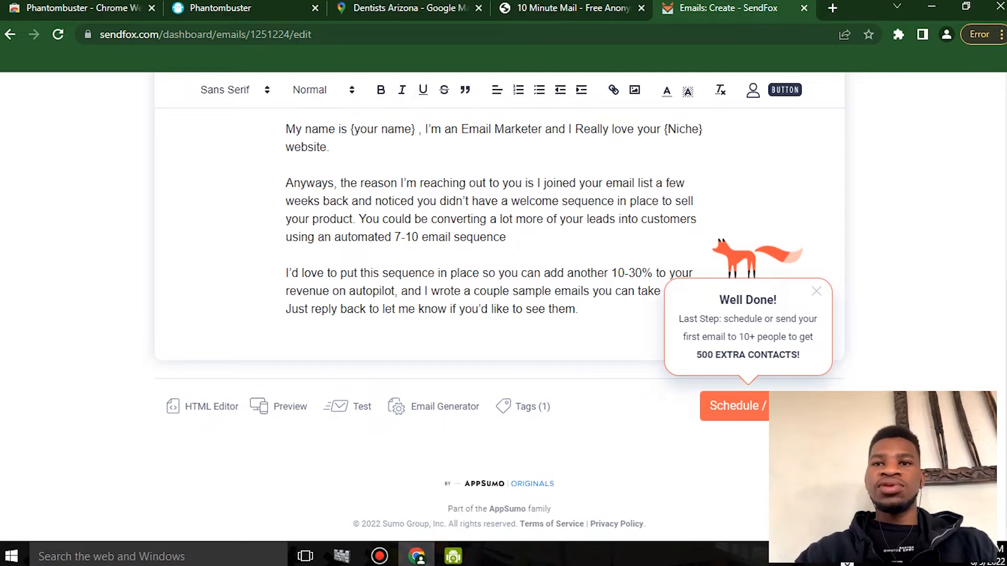
scroll(497, 304, up, 3)
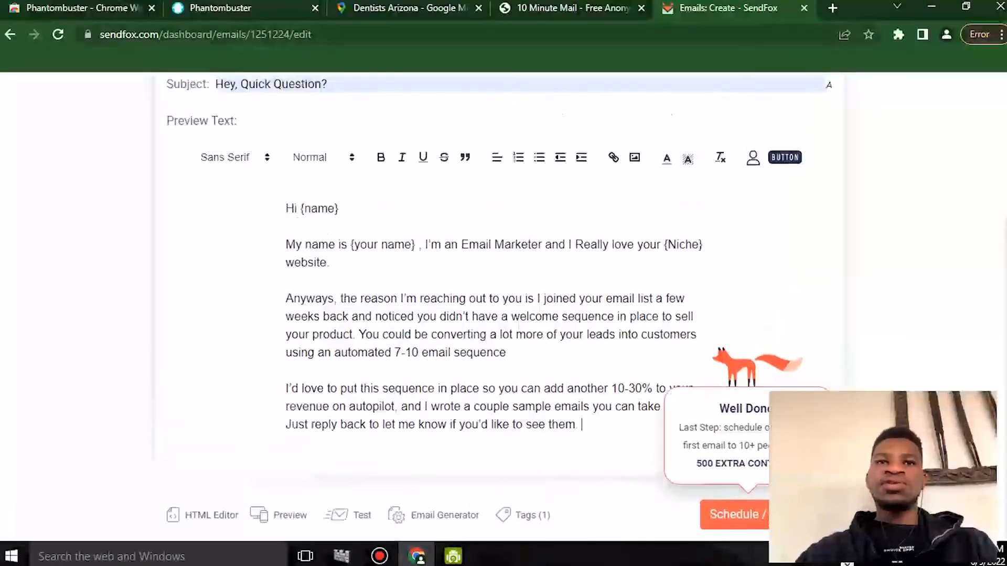
scroll(500, 304, down, 1)
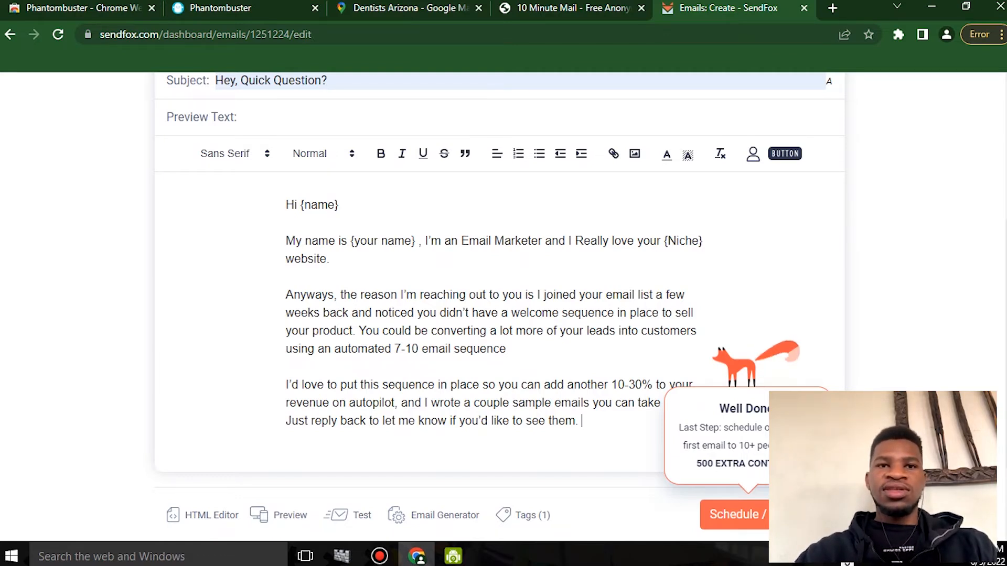
Replace the {name} placeholder in the greeting with the {{contact.first_name}} merge field
drag(338, 204, 317, 204)
key(BackSpace)
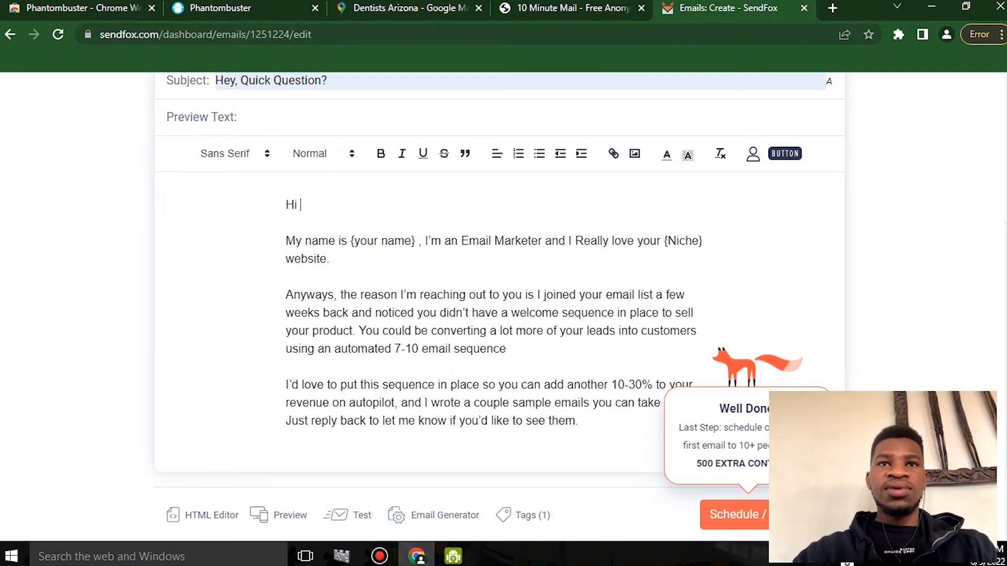
click(753, 153)
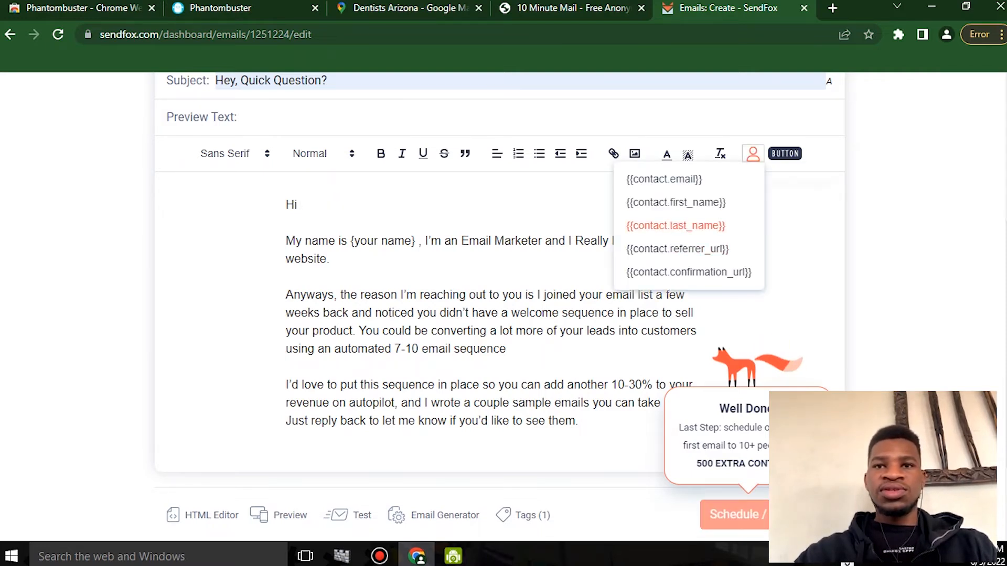
click(685, 203)
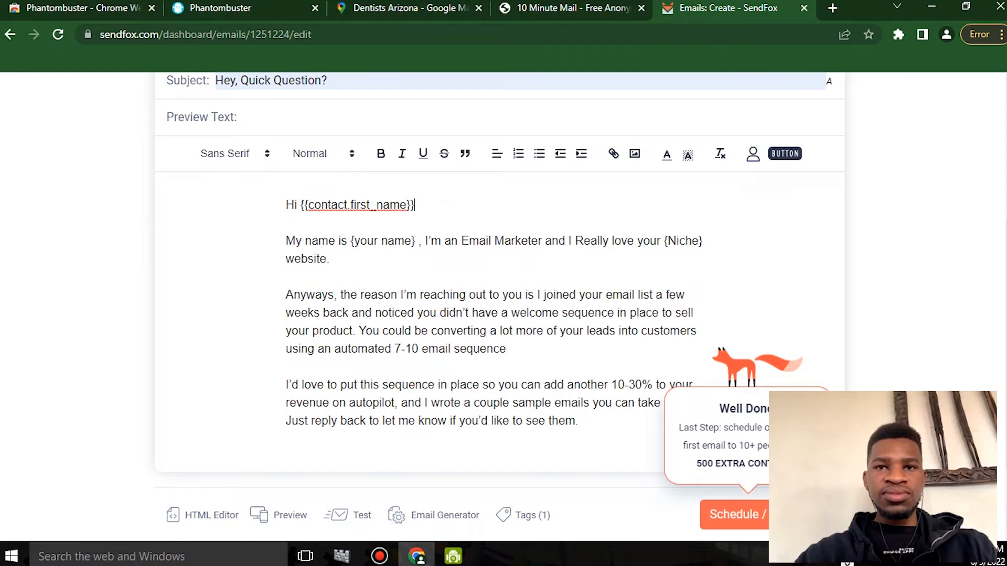
Replace the {Niche} placeholder in the introduction sentence with "Dentists"
drag(702, 241, 661, 241)
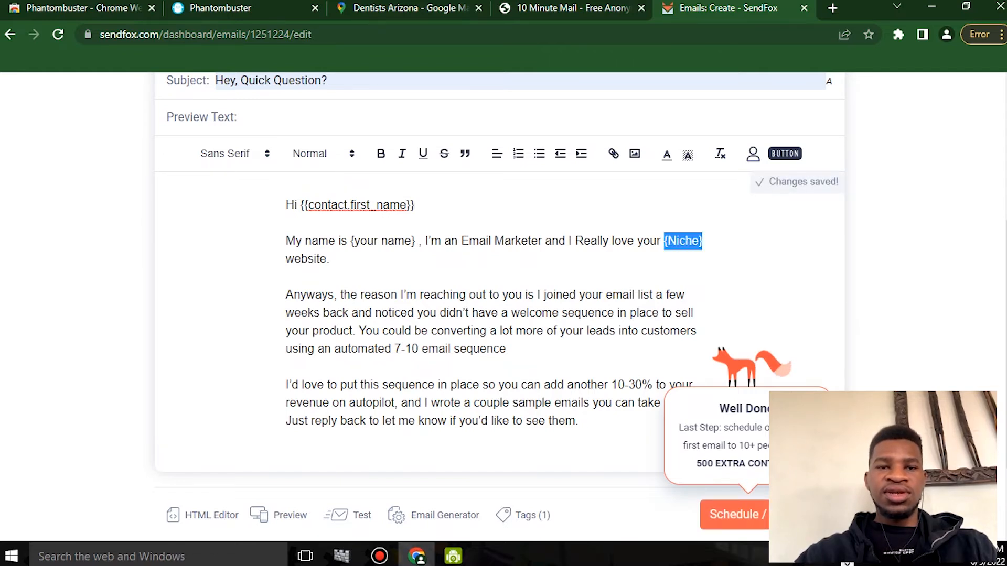
text(Dent)
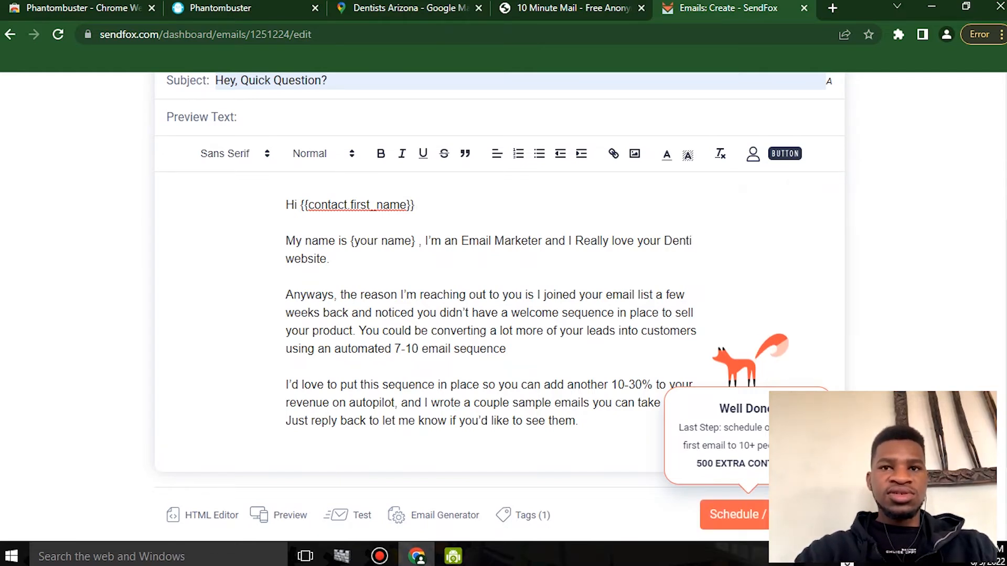
text(ists)
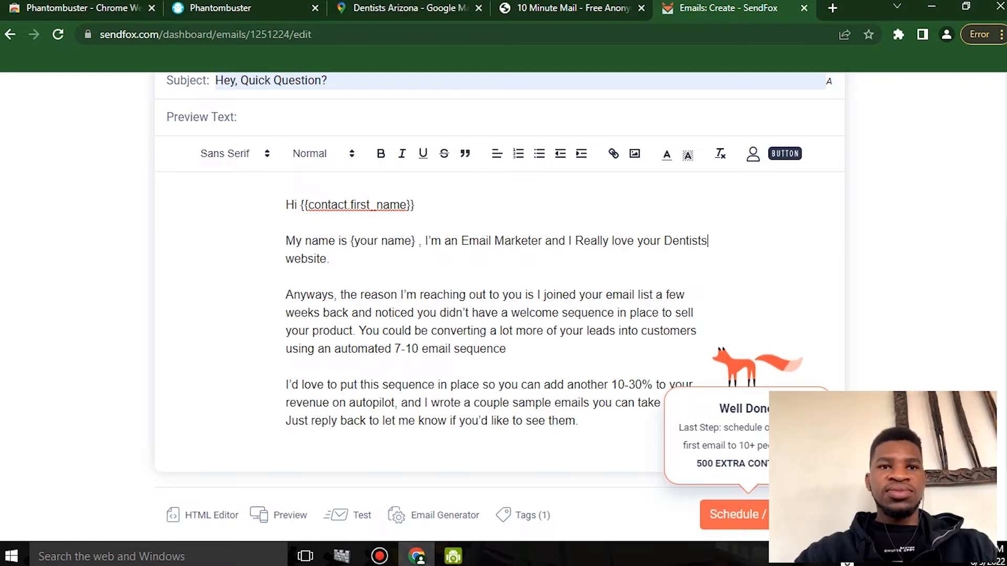
scroll(498, 314, down, 1)
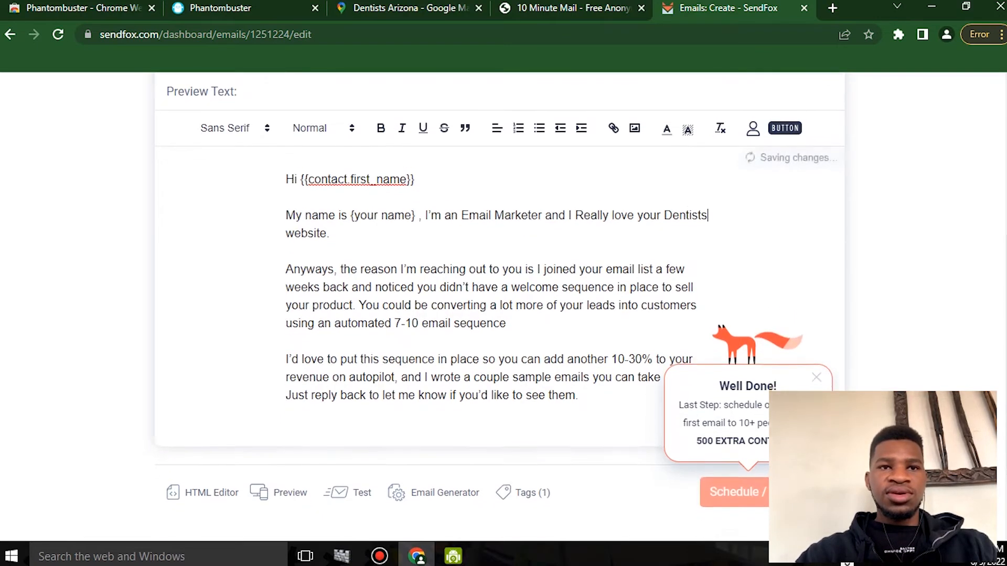
scroll(498, 315, up, 1)
scroll(498, 304, up, 1)
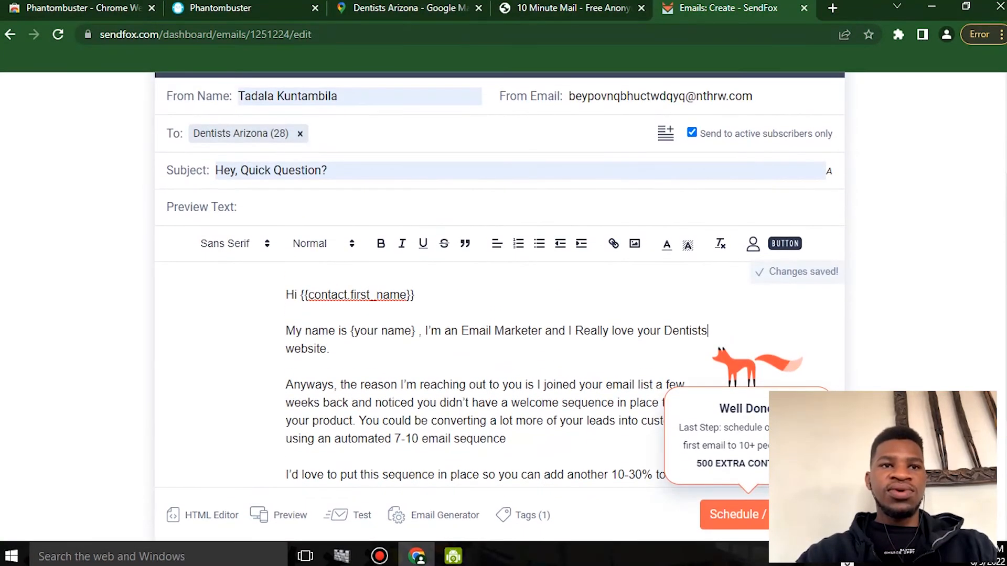
Copy the sentence from "Anyways, the reason I'm reaching out" to "sell your product." into the preview text
scroll(498, 314, down, 1)
drag(286, 381, 433, 417)
click(433, 417)
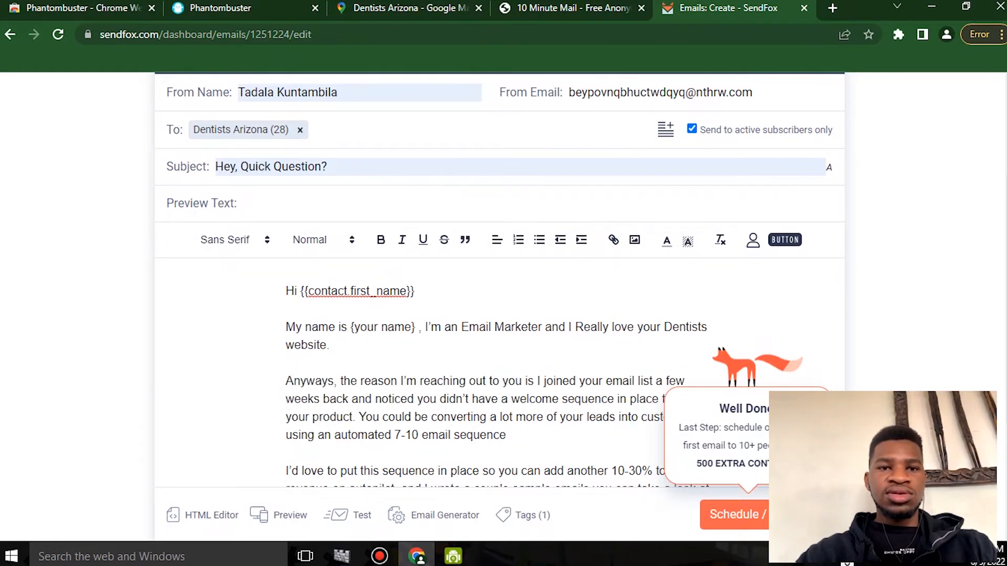
drag(356, 417, 286, 380)
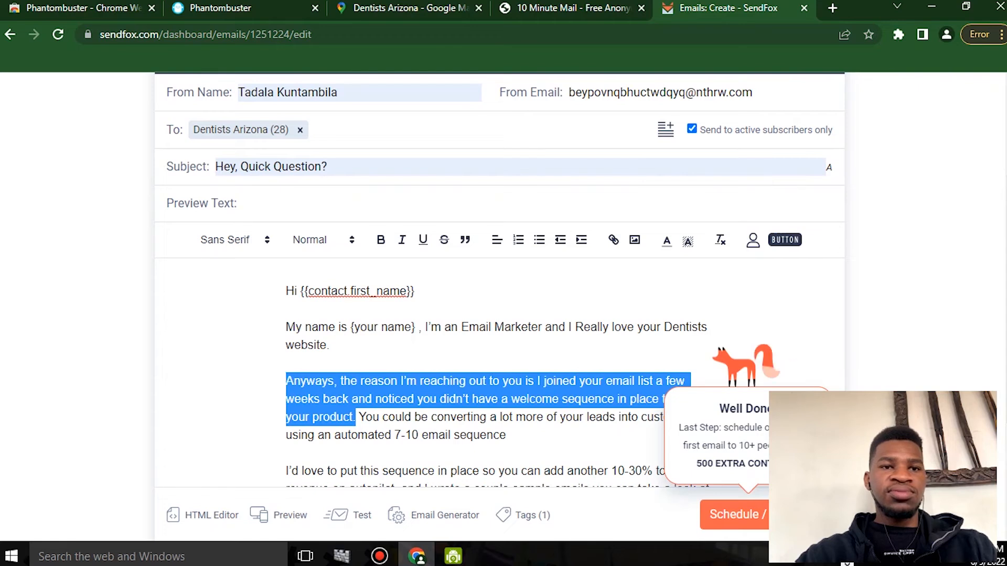
click(287, 381)
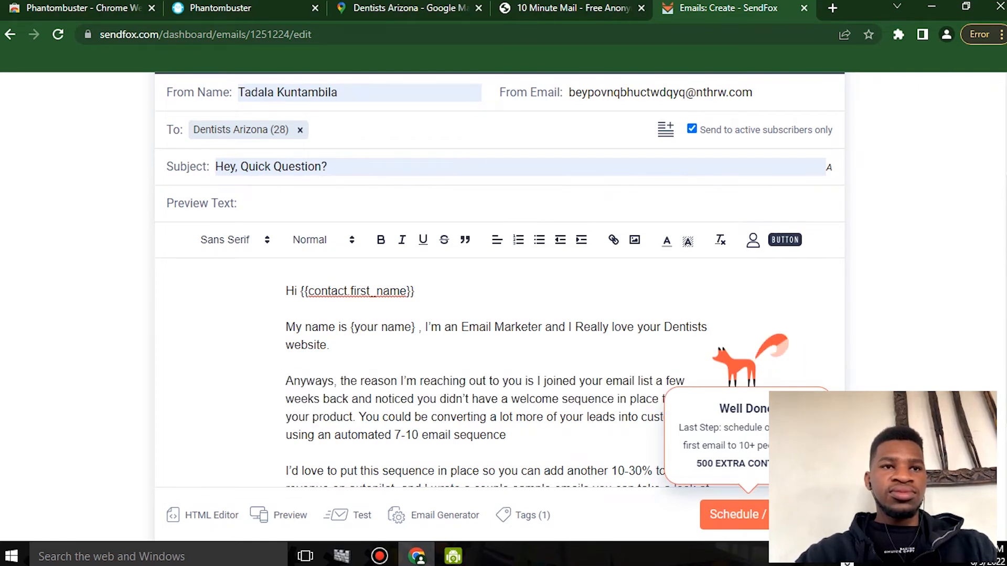
key(ctrl+v)
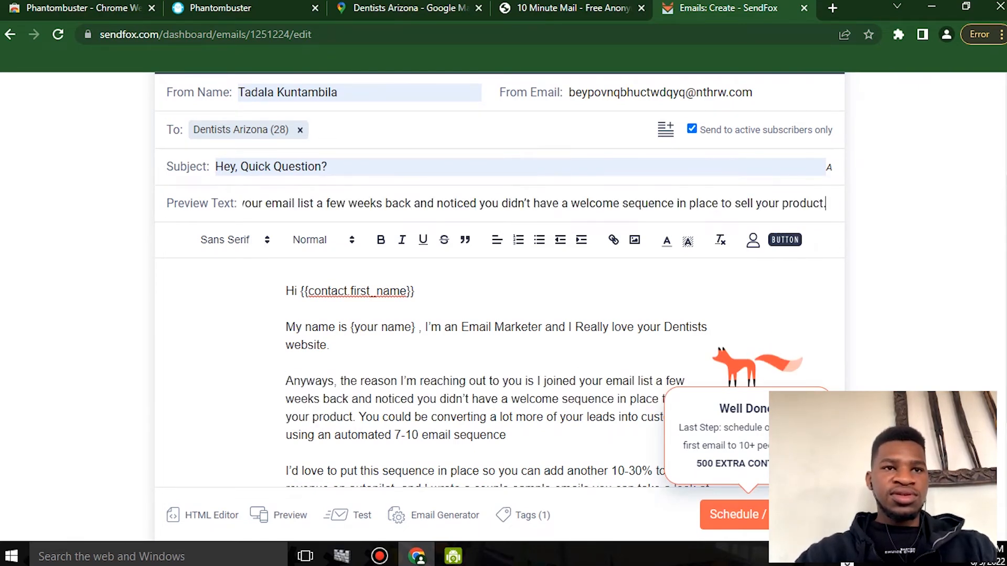
Remove "Anyways," from the preview text so it starts with "The reason I'm reaching out to you"
drag(254, 204, 231, 203)
click(295, 203)
drag(295, 204, 243, 203)
key(BackSpace)
key(Delete)
text(T)
scroll(498, 278, down, 1)
scroll(498, 278, up, 2)
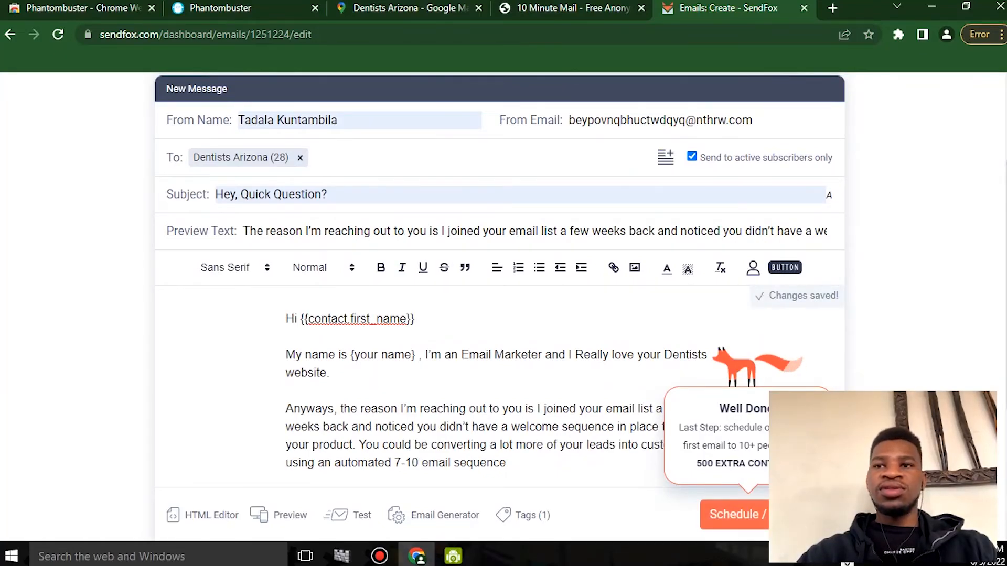
Dismiss the "Well Done!" pop-up and proceed to scheduling or sending the email
scroll(498, 278, down, 4)
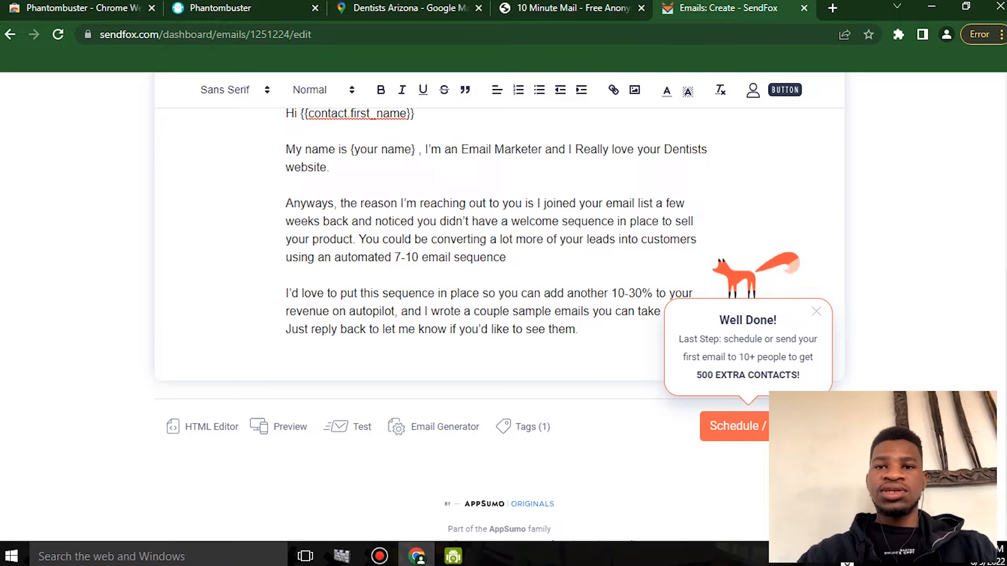
drag(767, 375, 815, 312)
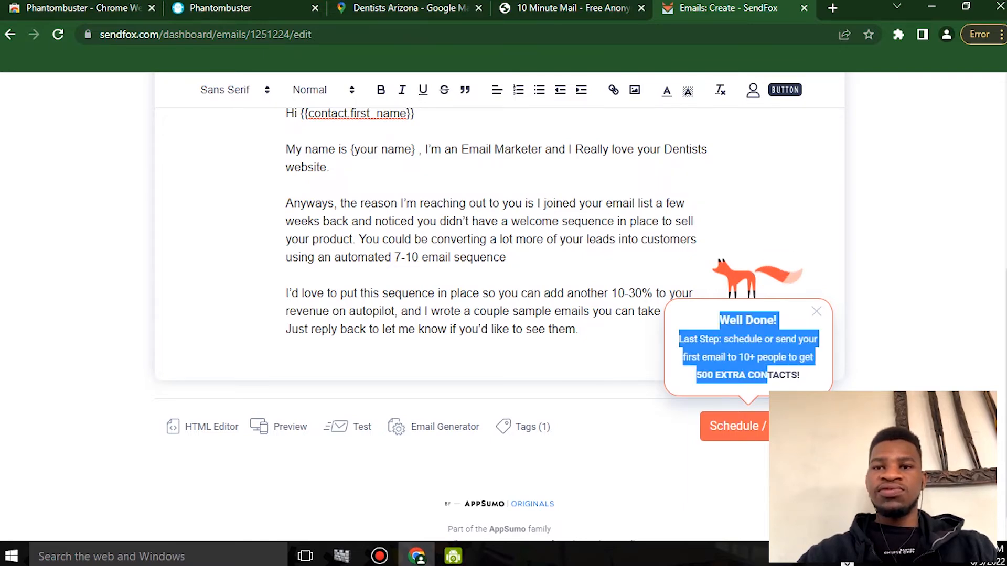
click(816, 311)
click(781, 427)
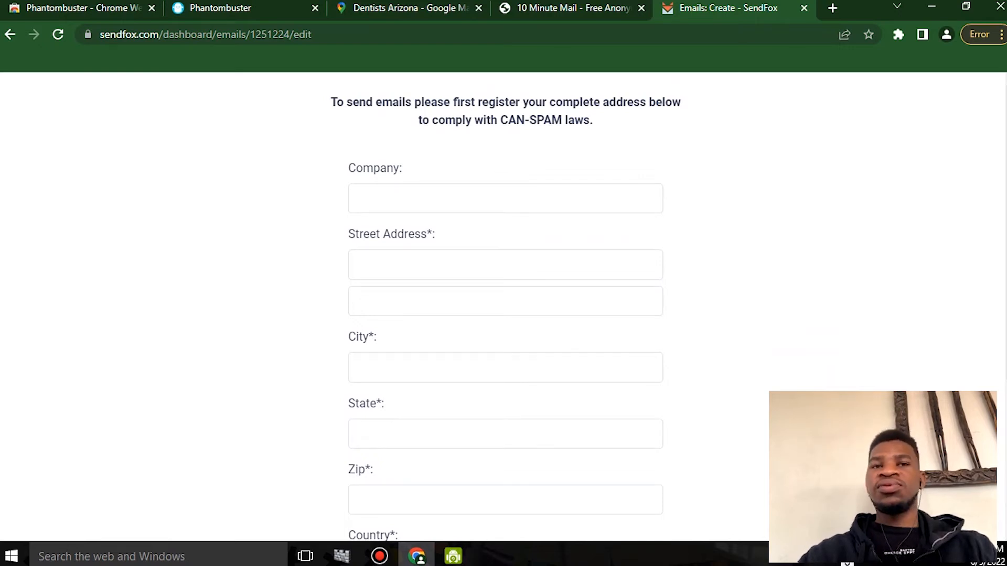
Fill in the company name and full business address, keep the timezone America/Los_Angeles, and save the address
click(505, 198)
text(Tadala LLC)
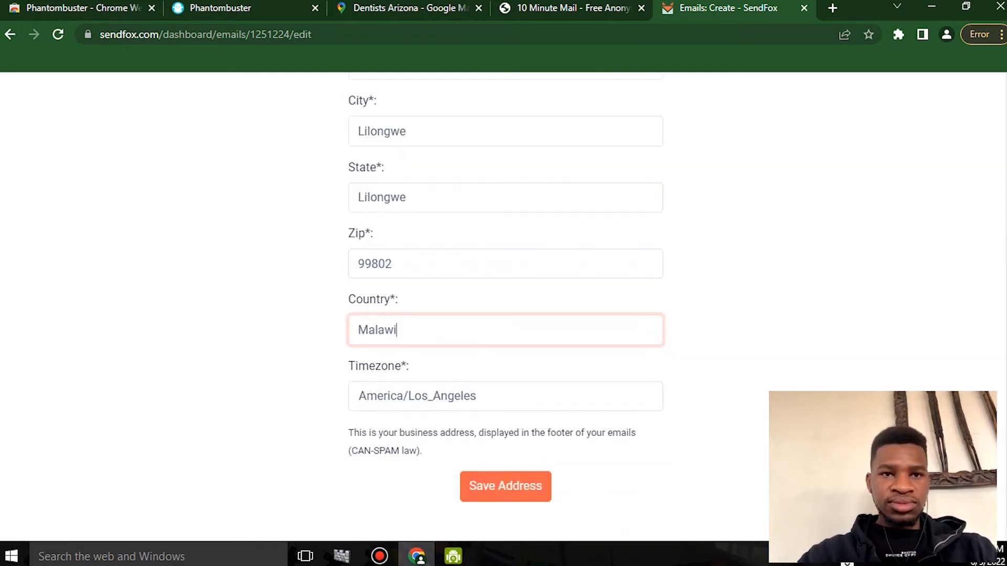
click(506, 396)
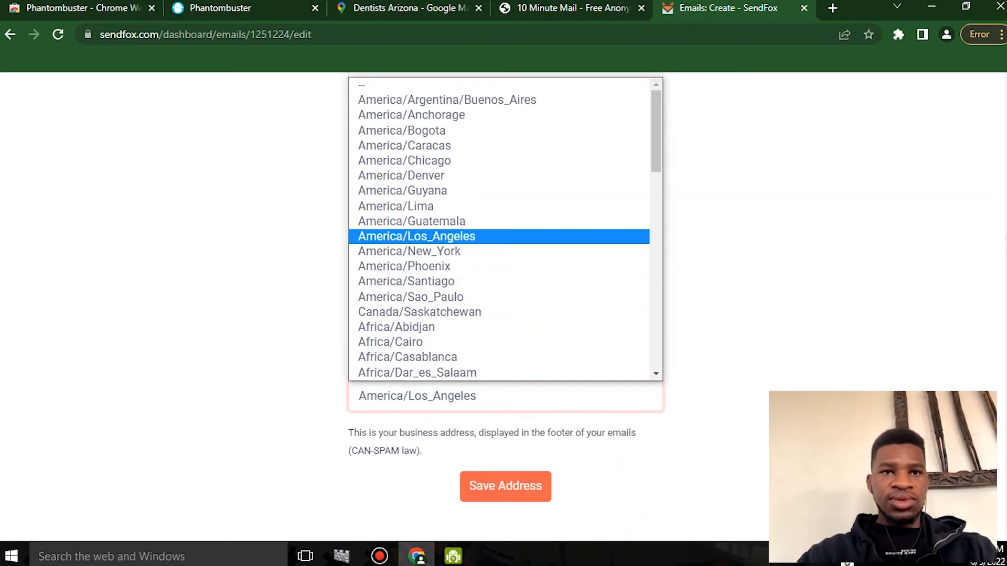
click(498, 237)
click(505, 486)
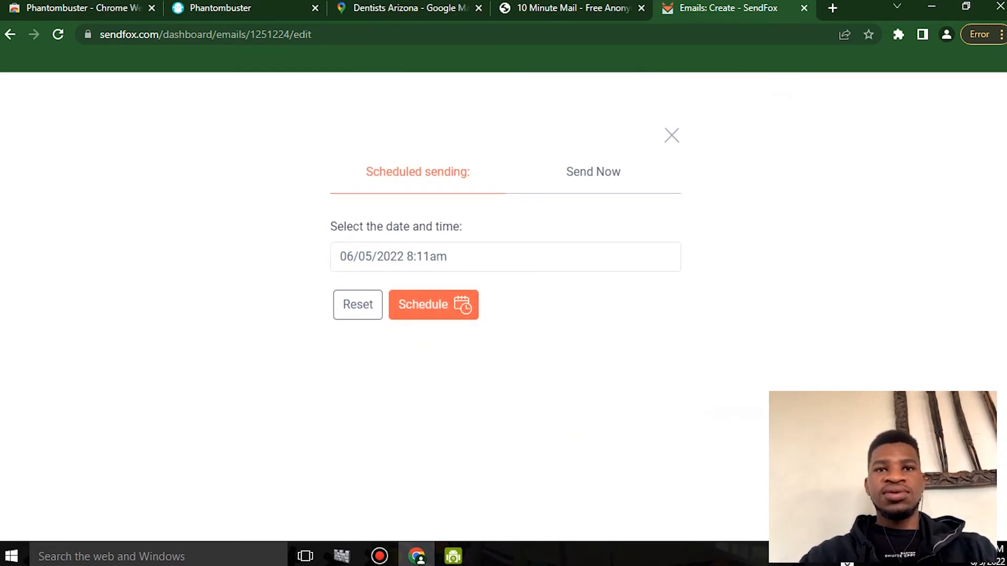
Choose immediate sending instead of a scheduled time and send the email to the Dentists Arizona list
click(593, 172)
click(532, 236)
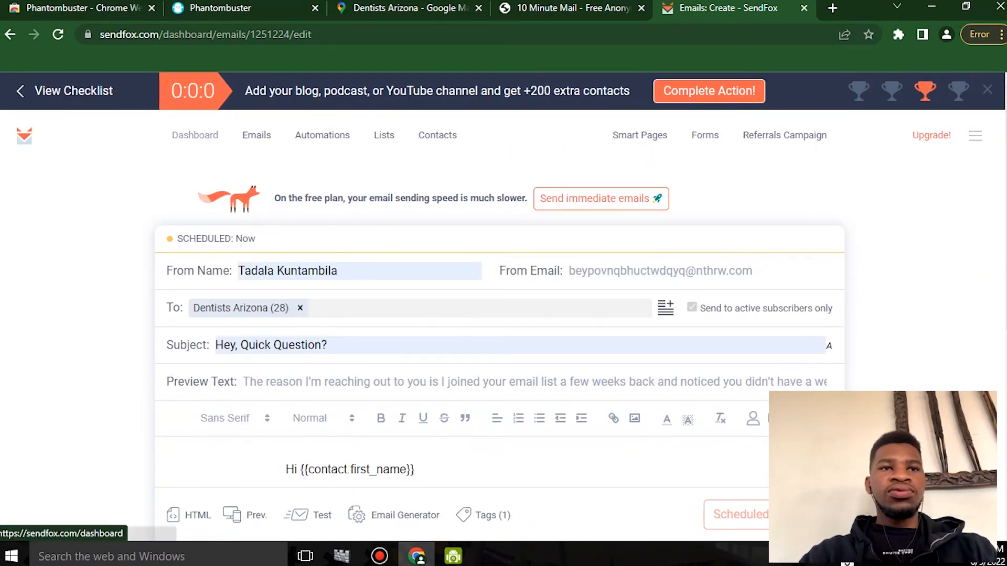
Look over the dashboard statistics, then check the sending status of the "Hey, Quick Question?" email in the emails list
click(195, 135)
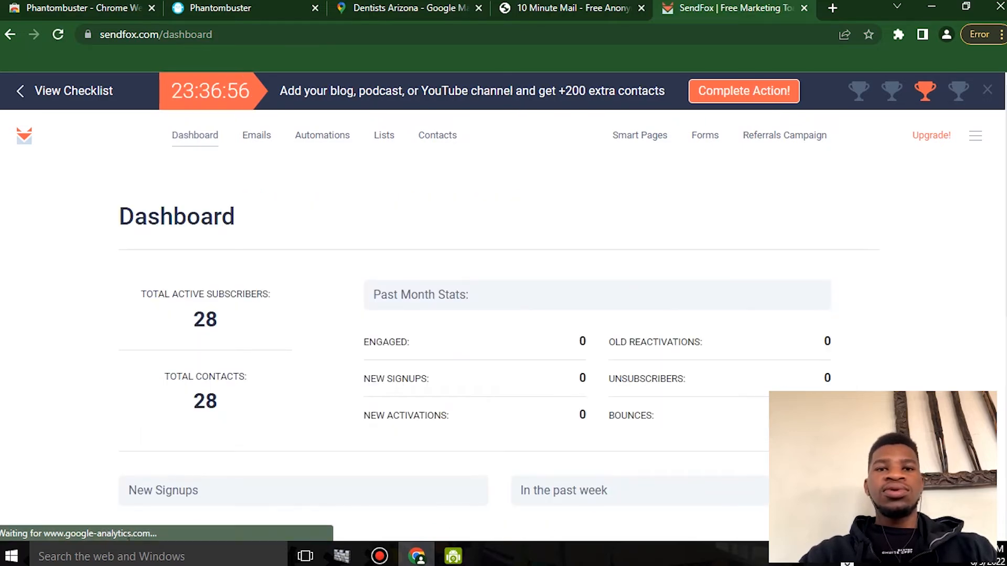
scroll(475, 325, down, 6)
scroll(475, 325, up, 6)
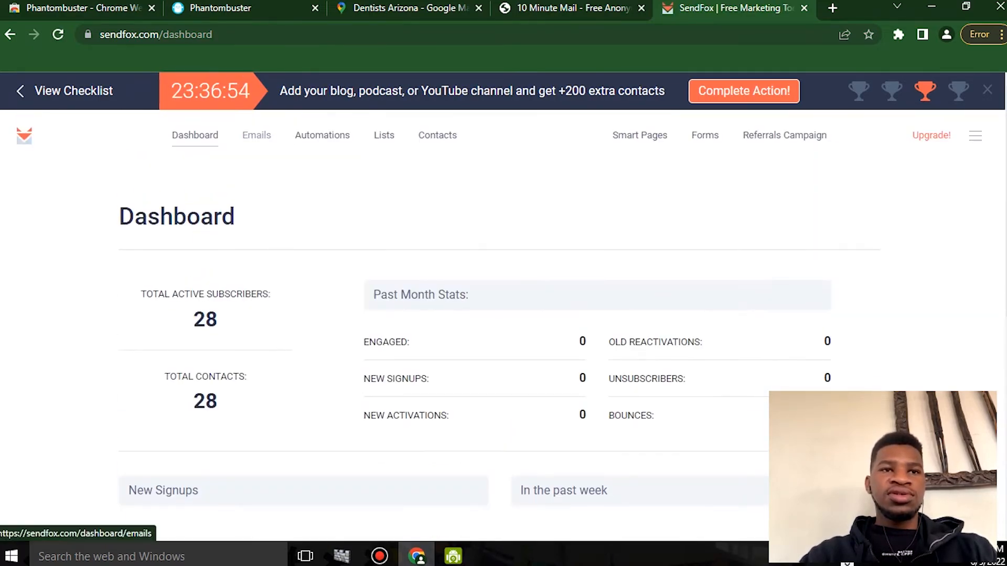
click(256, 135)
scroll(498, 315, down, 2)
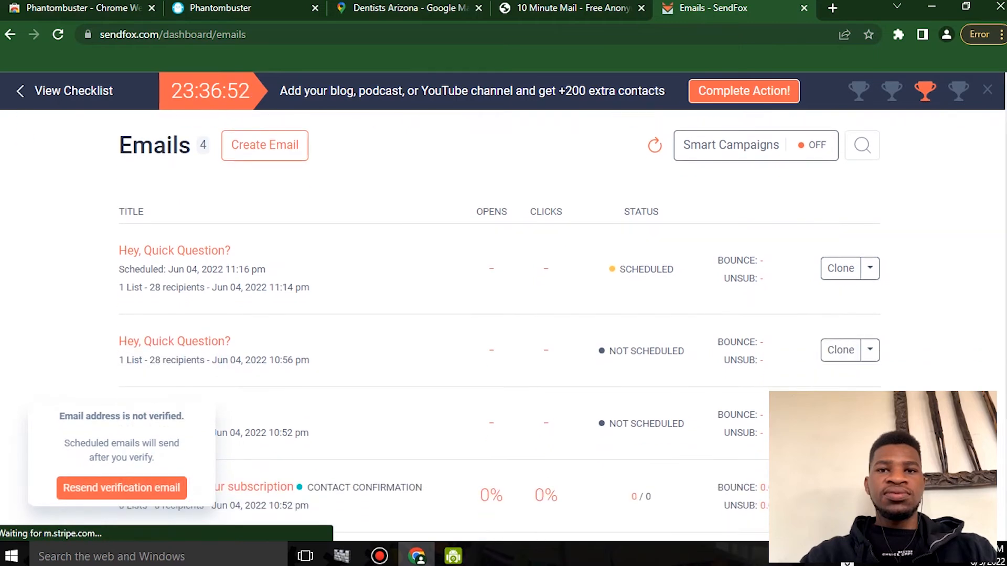
scroll(441, 325, down, 1)
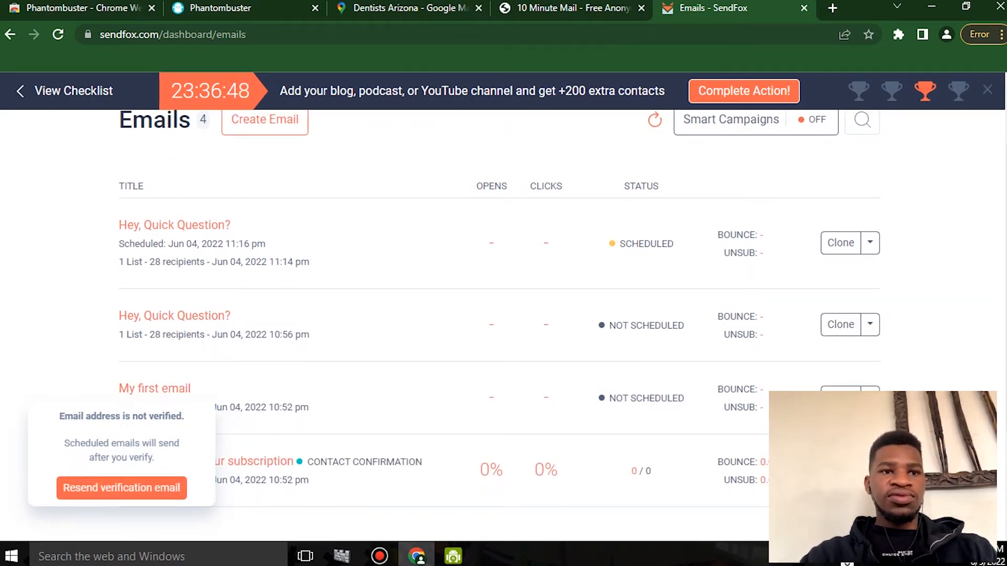
Switch to the 10 Minute Mail inbox, open the "Action required: Verify your email to use SendFox" message and verify the sender address
click(571, 8)
scroll(441, 325, down, 8)
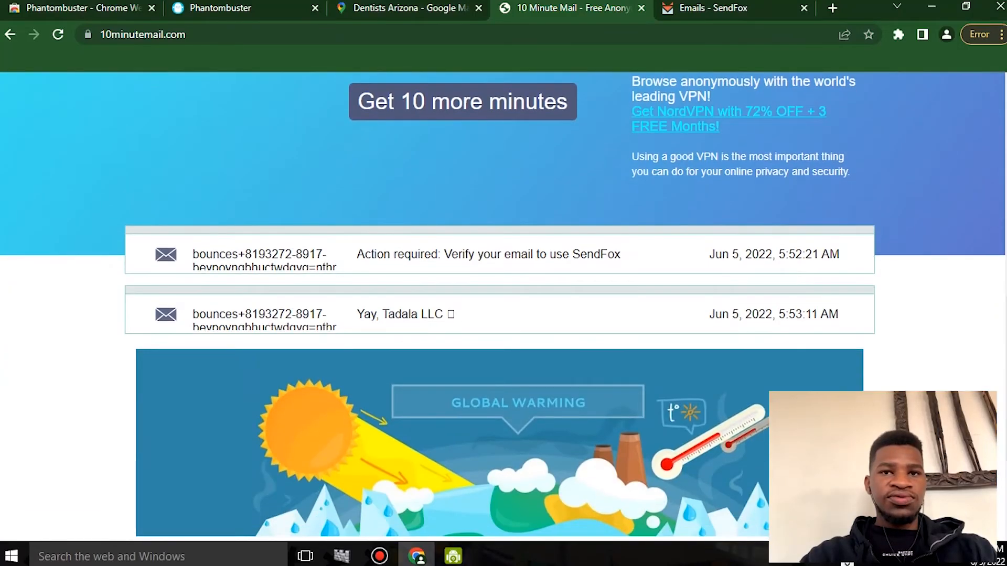
click(487, 255)
scroll(498, 314, down, 5)
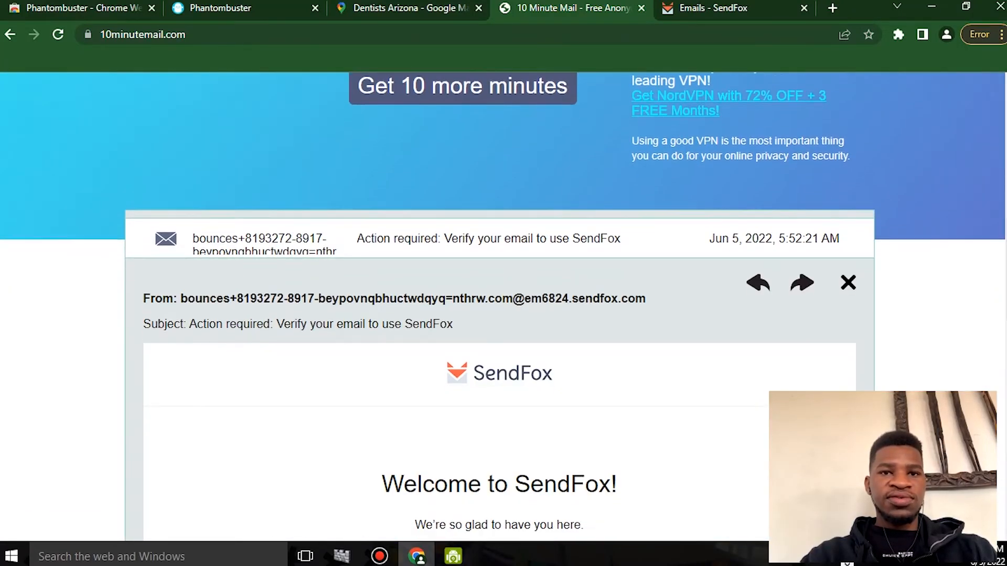
click(498, 340)
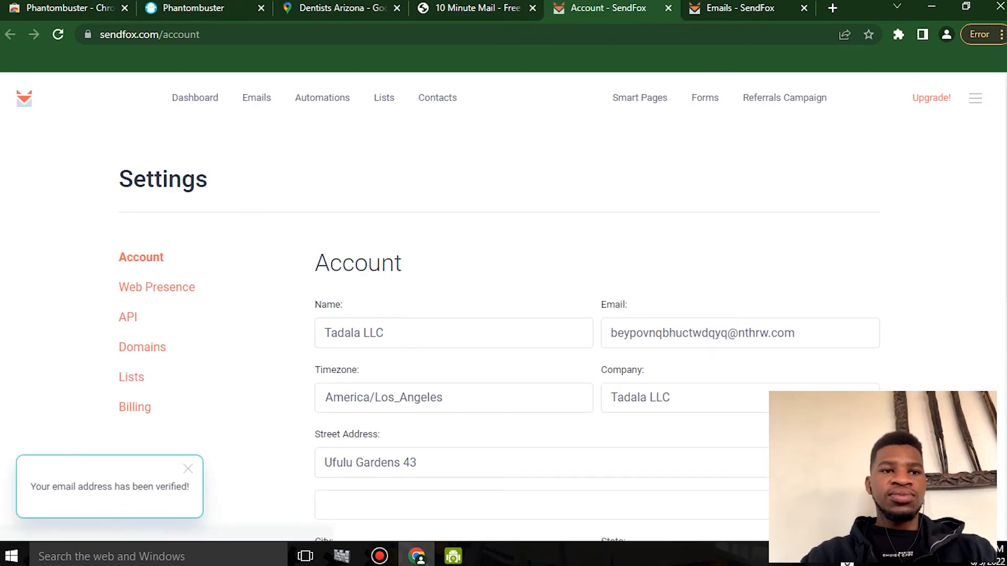
Return to the SendFox emails list, reload it, and check the sending status, opens and bounces of the scheduled "Hey, Quick Question?" email
key(ctrl+Tab)
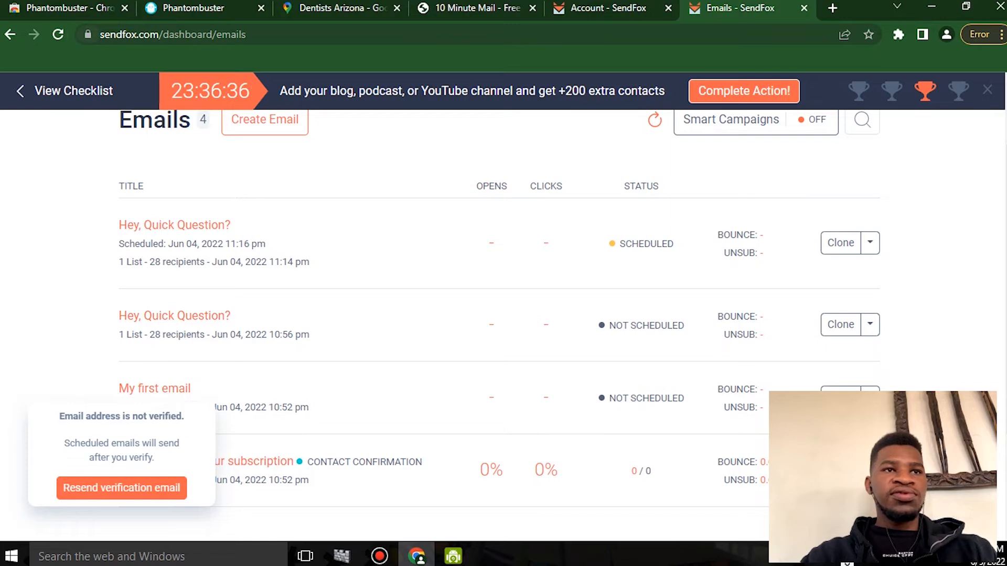
click(57, 34)
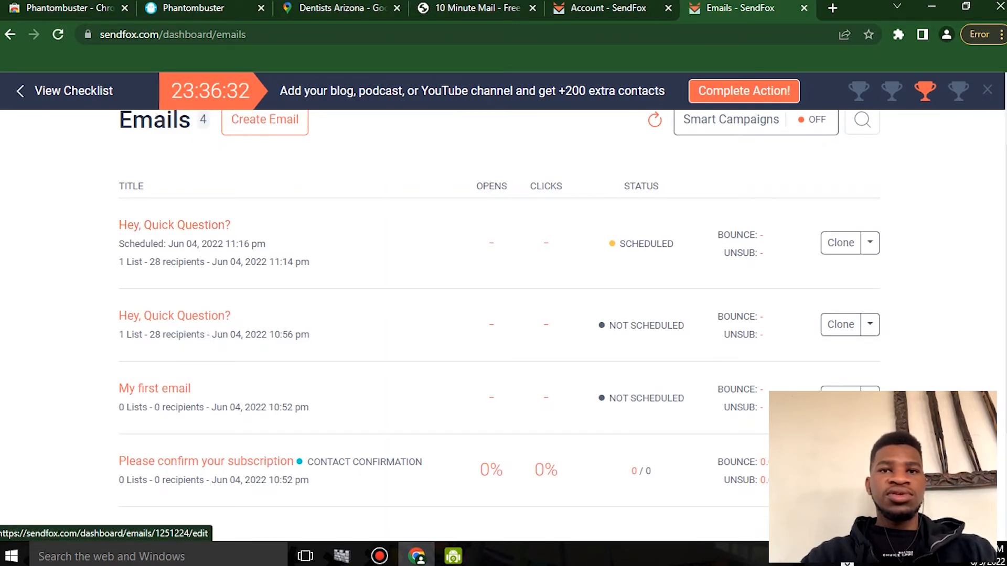
click(870, 242)
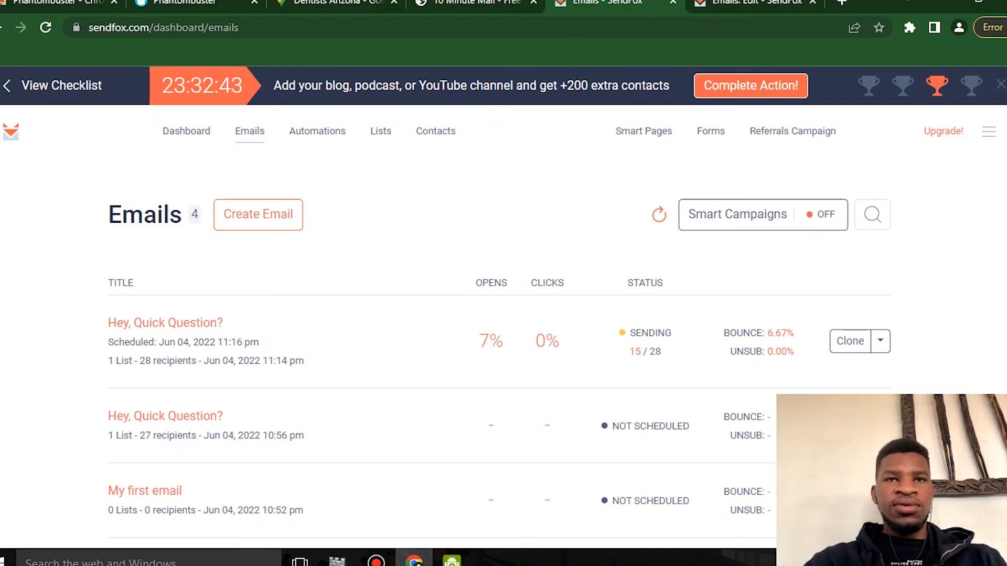
scroll(498, 325, down, 1)
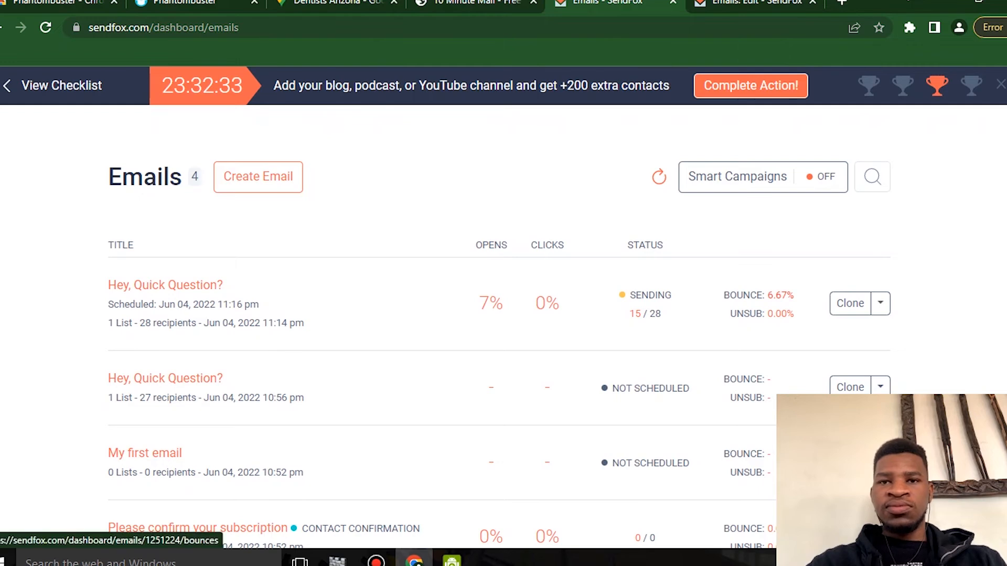
mouse_move(788, 296)
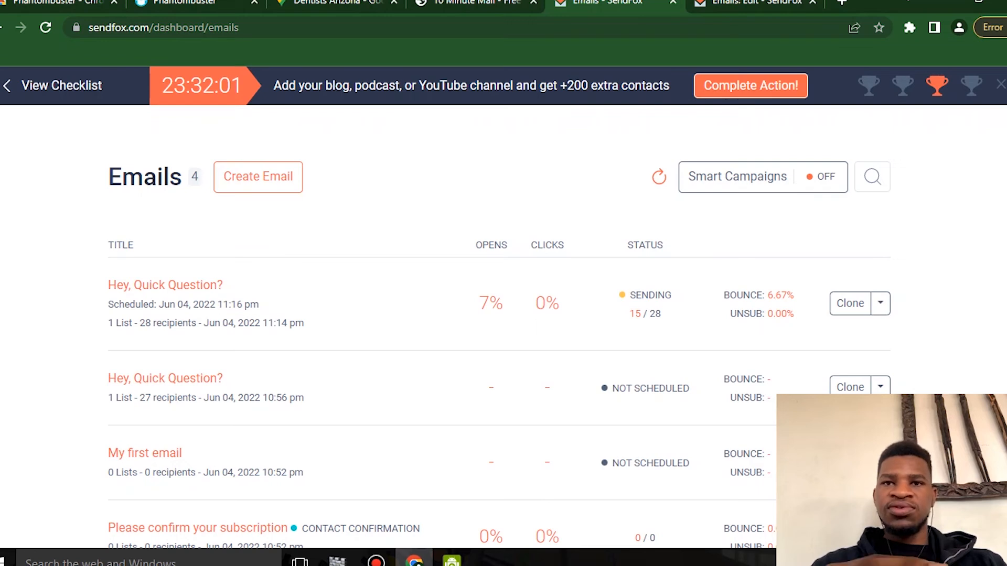
scroll(498, 351, down, 1)
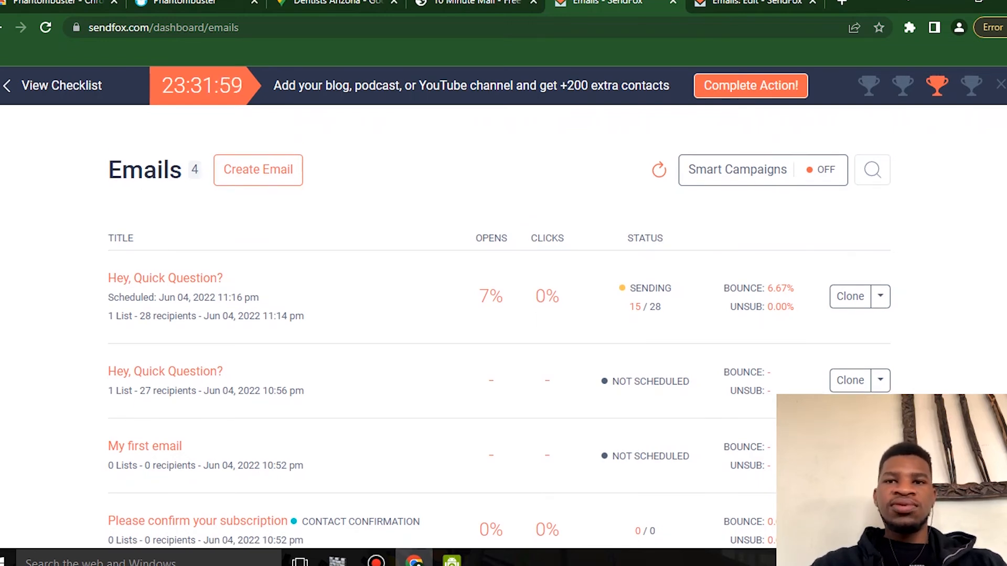
View the opens report of the "Hey, Quick Question?" email to see which contact opened it and when
key(F5)
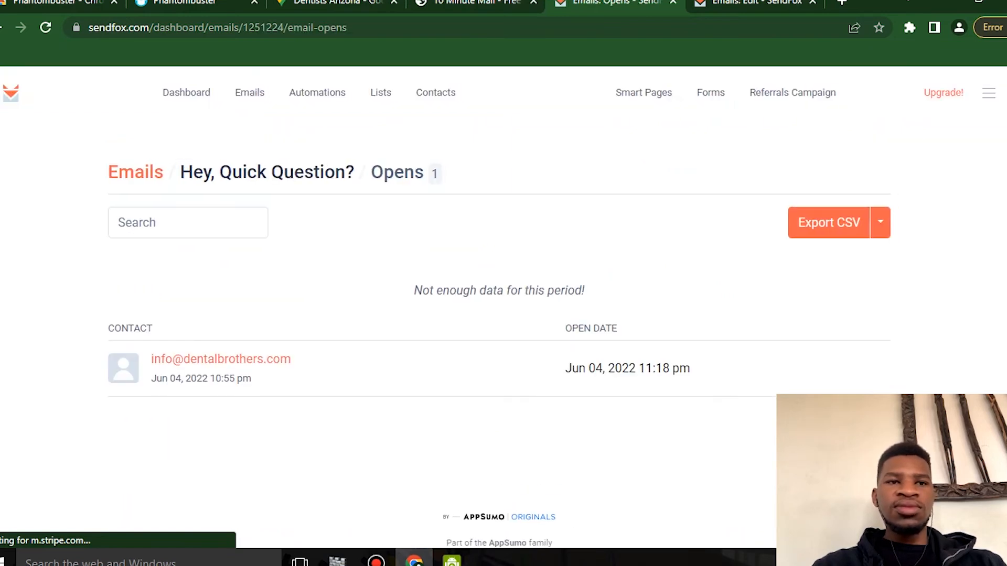
scroll(498, 309, down, 1)
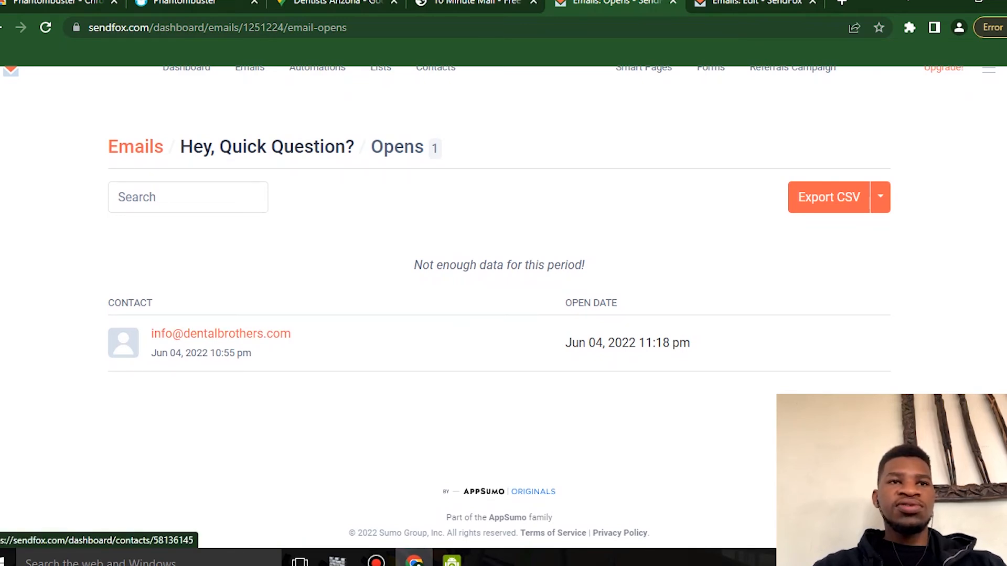
scroll(499, 307, up, 1)
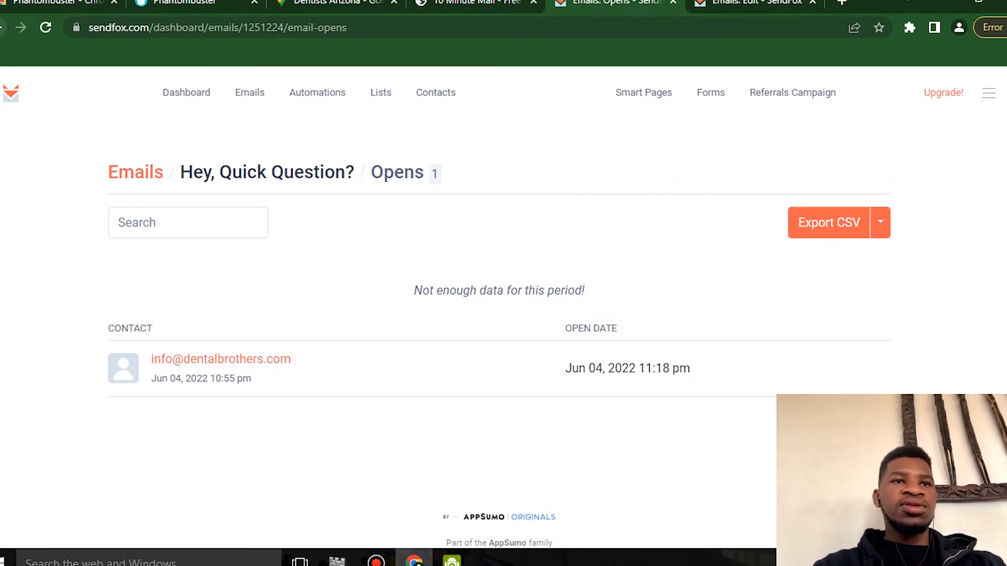
Go back to the emails list, open the "Hey, Quick Question?" email being sent, and read its message body
key(alt+Left)
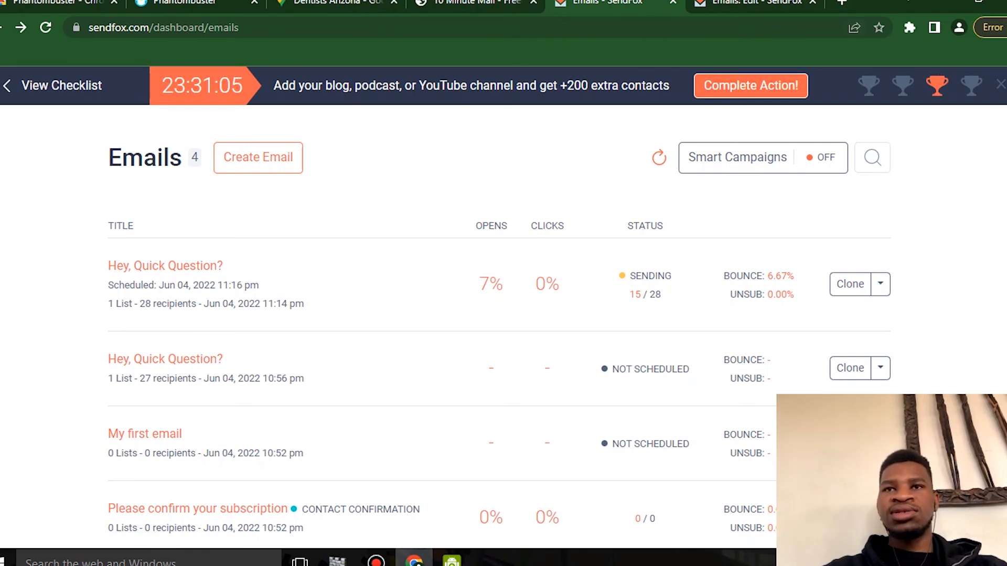
click(176, 266)
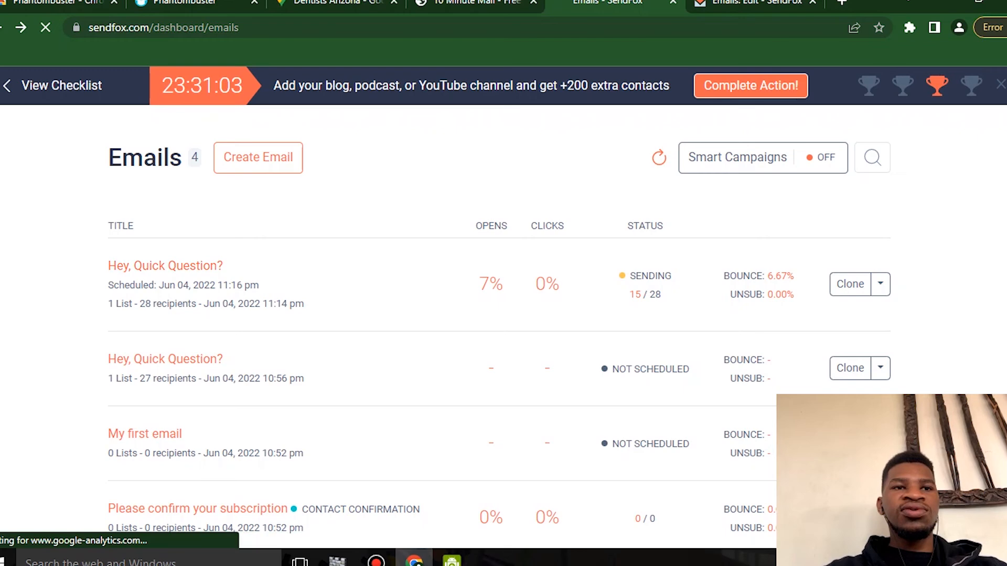
scroll(500, 325, down, 4)
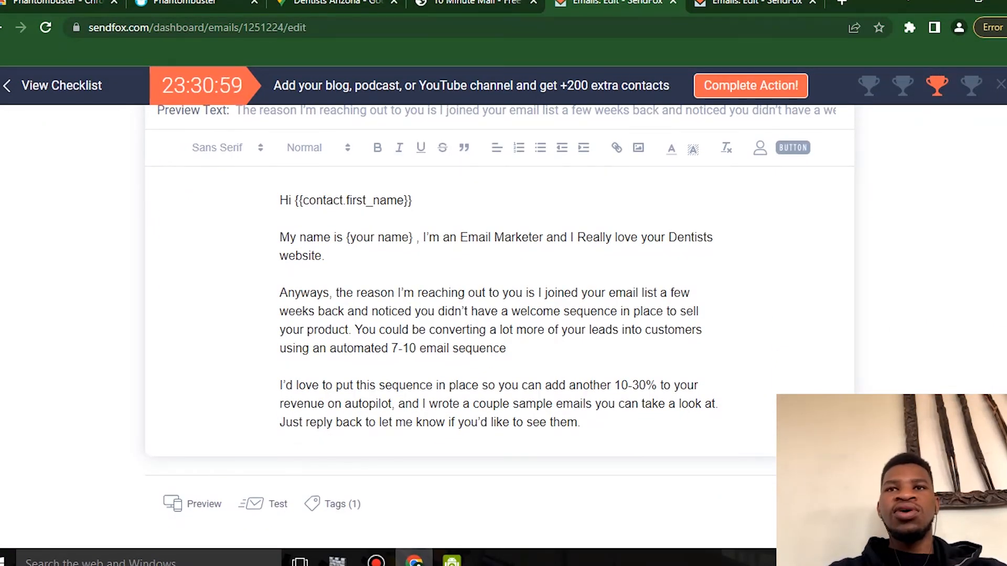
Search Google for Calendly in a new browser tab and open the calendly.com website
click(842, 3)
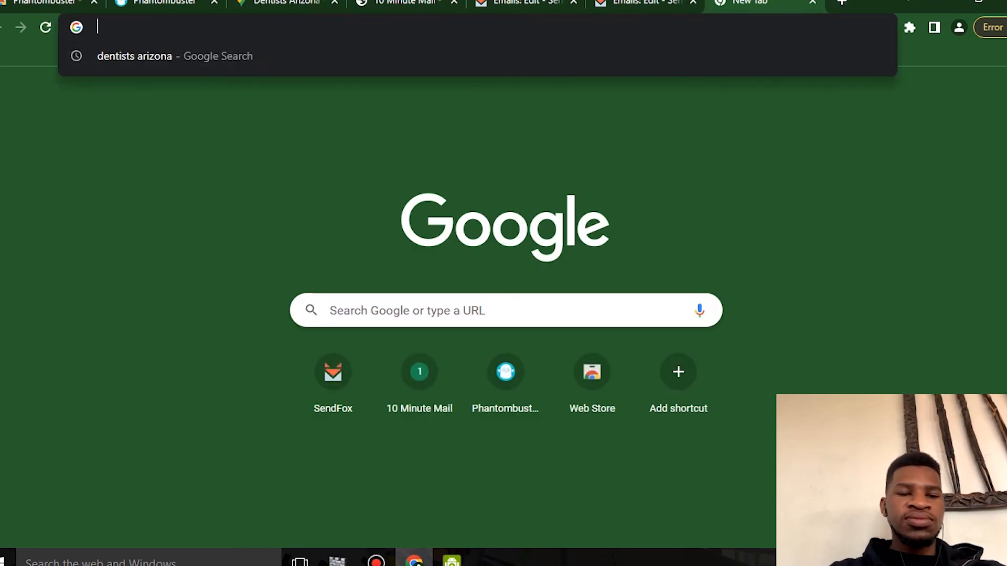
text(calendy)
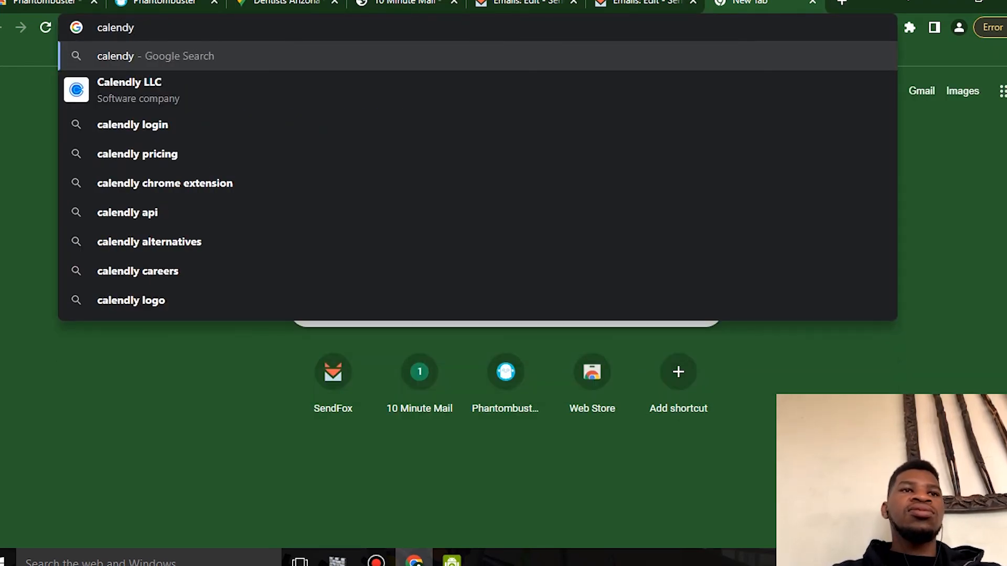
key(Down)
key(Return)
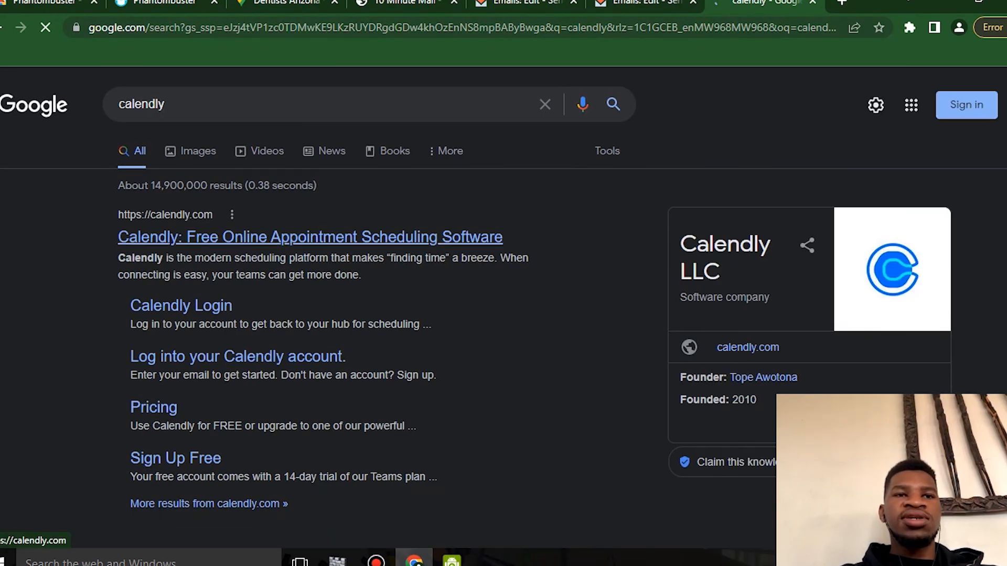
click(309, 237)
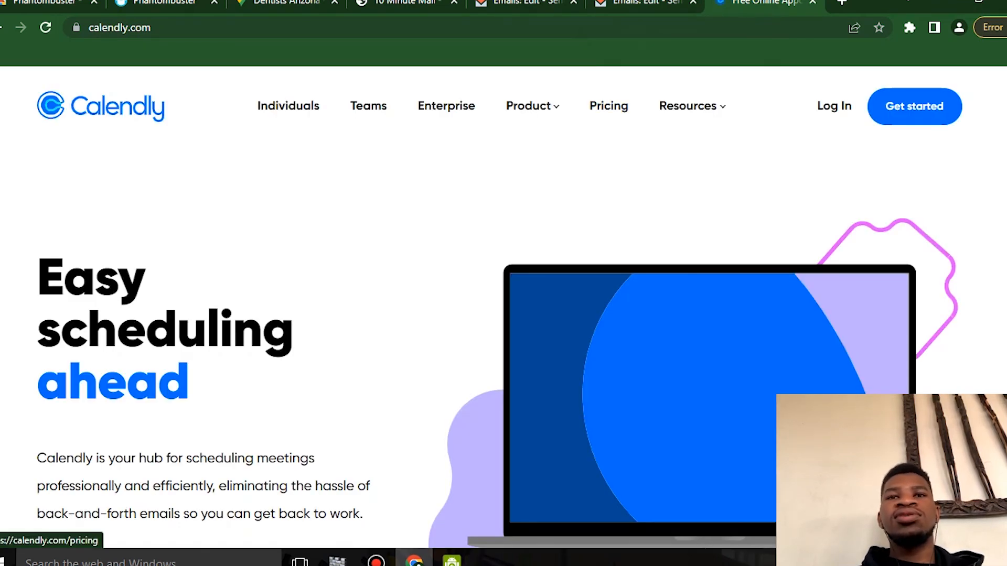
Return to the SendFox email and review its closing paragraph offering sample emails, along with the recipient list, subject and preview text
click(646, 2)
scroll(550, 336, down, 3)
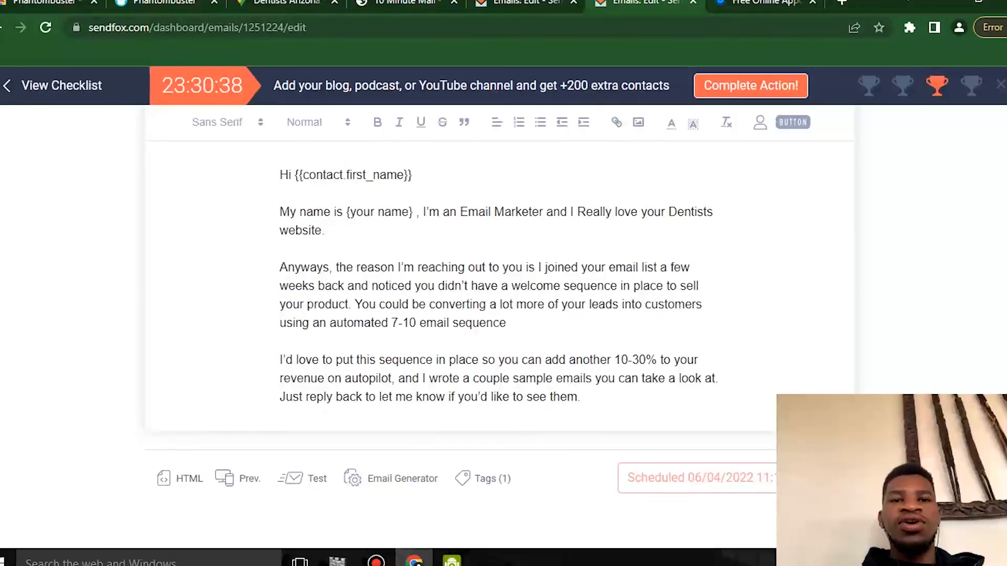
drag(583, 397, 280, 360)
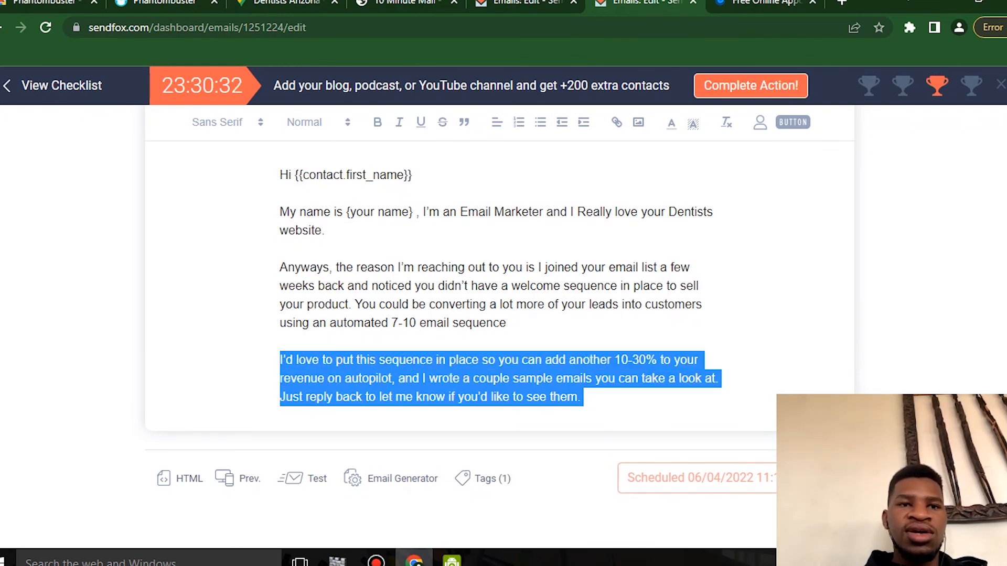
click(281, 361)
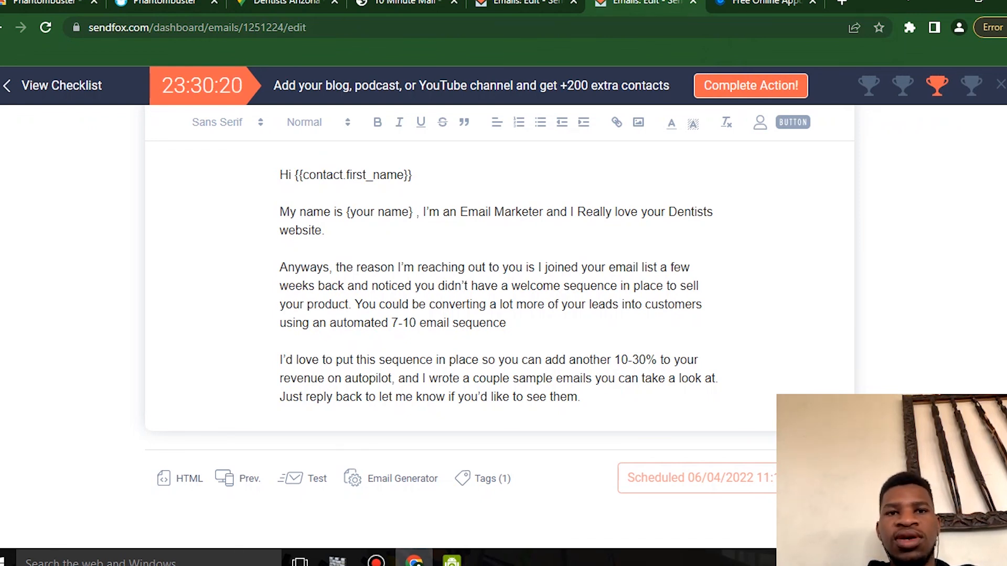
scroll(499, 283, up, 3)
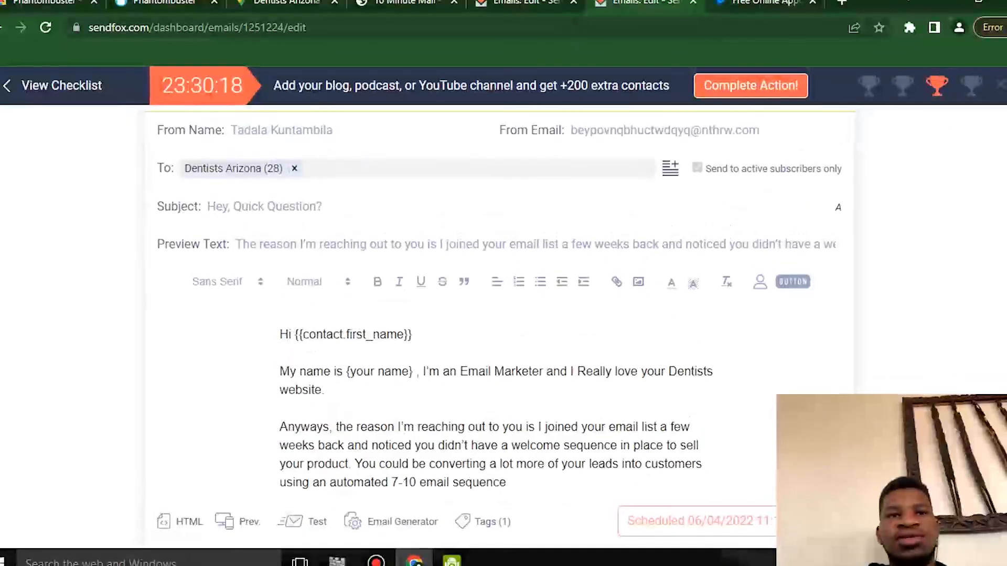
scroll(499, 283, down, 1)
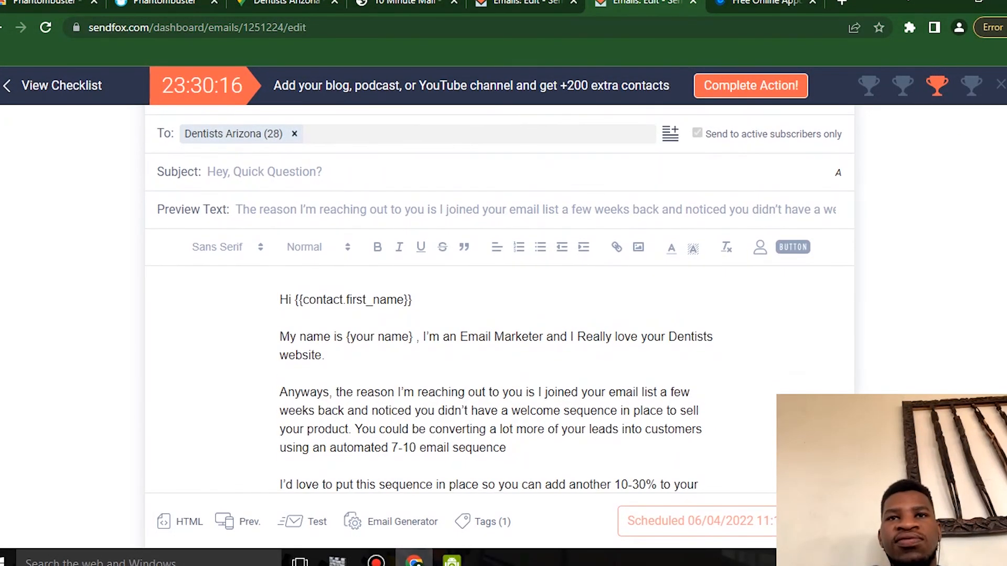